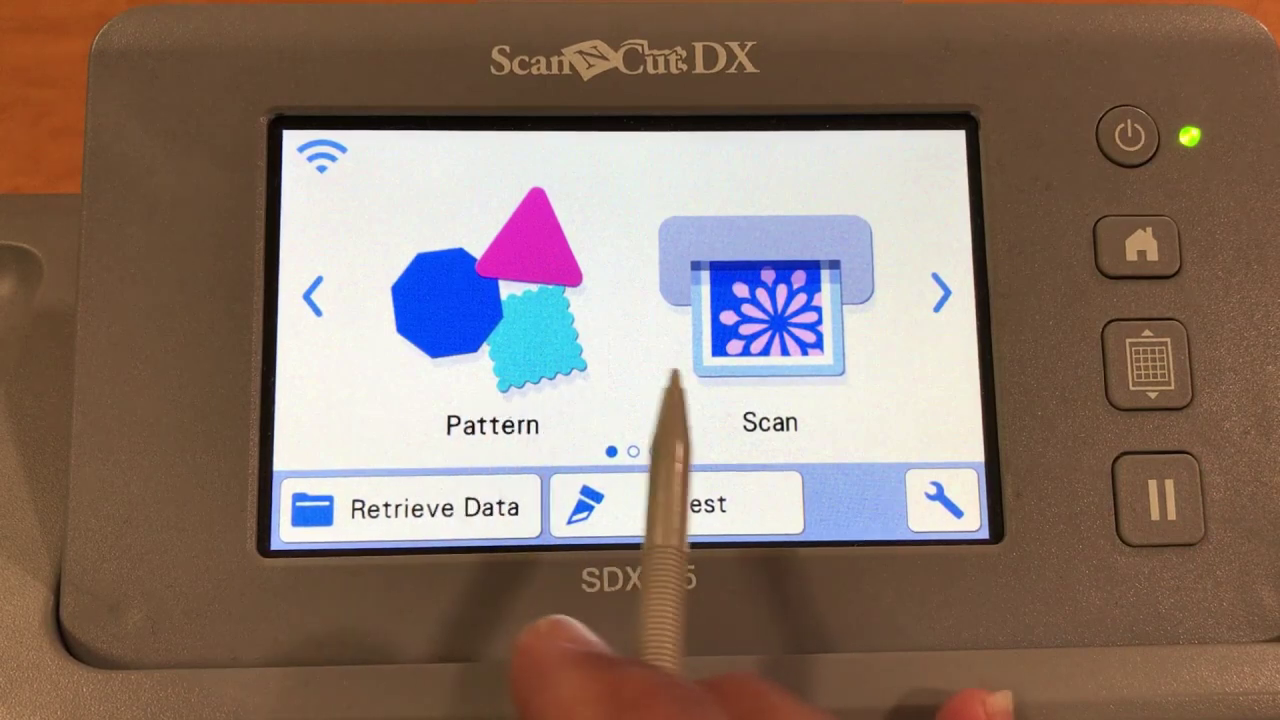
Step: Place one AR-K003 scalloped tag pattern on the mat at 3.94" high and 2.64" wide
click(497, 345)
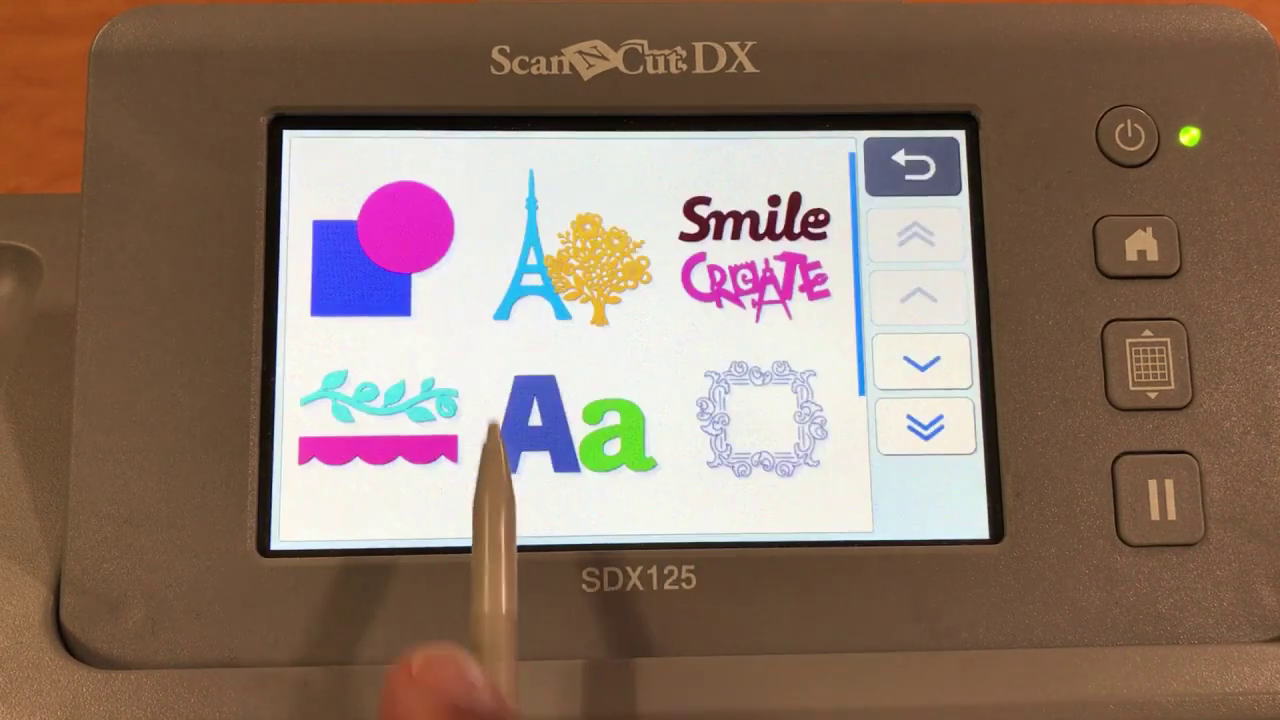
click(540, 282)
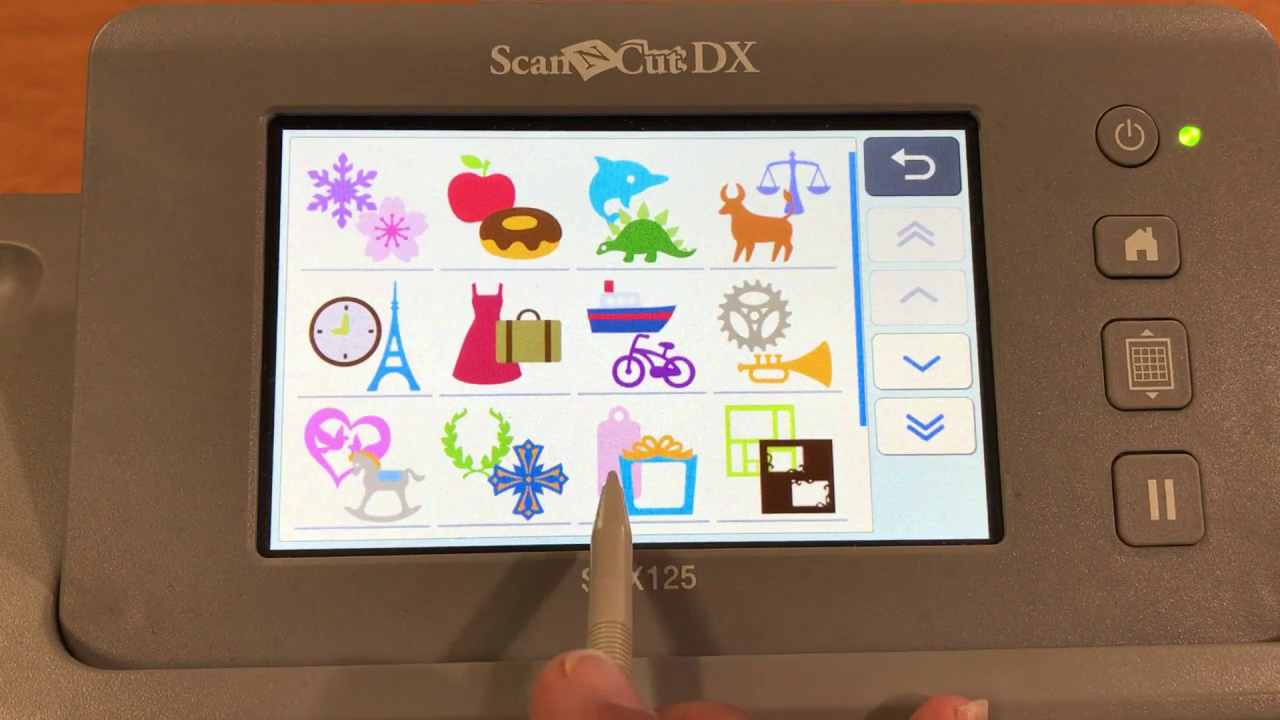
click(634, 497)
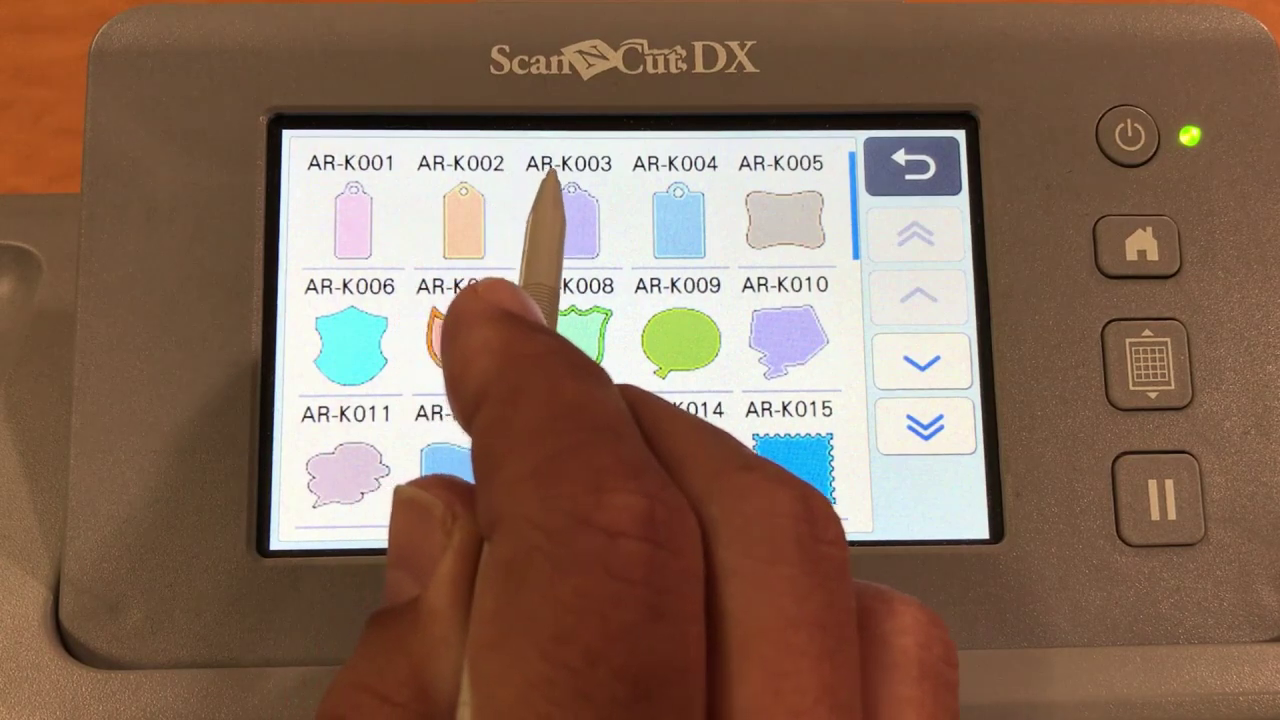
click(560, 205)
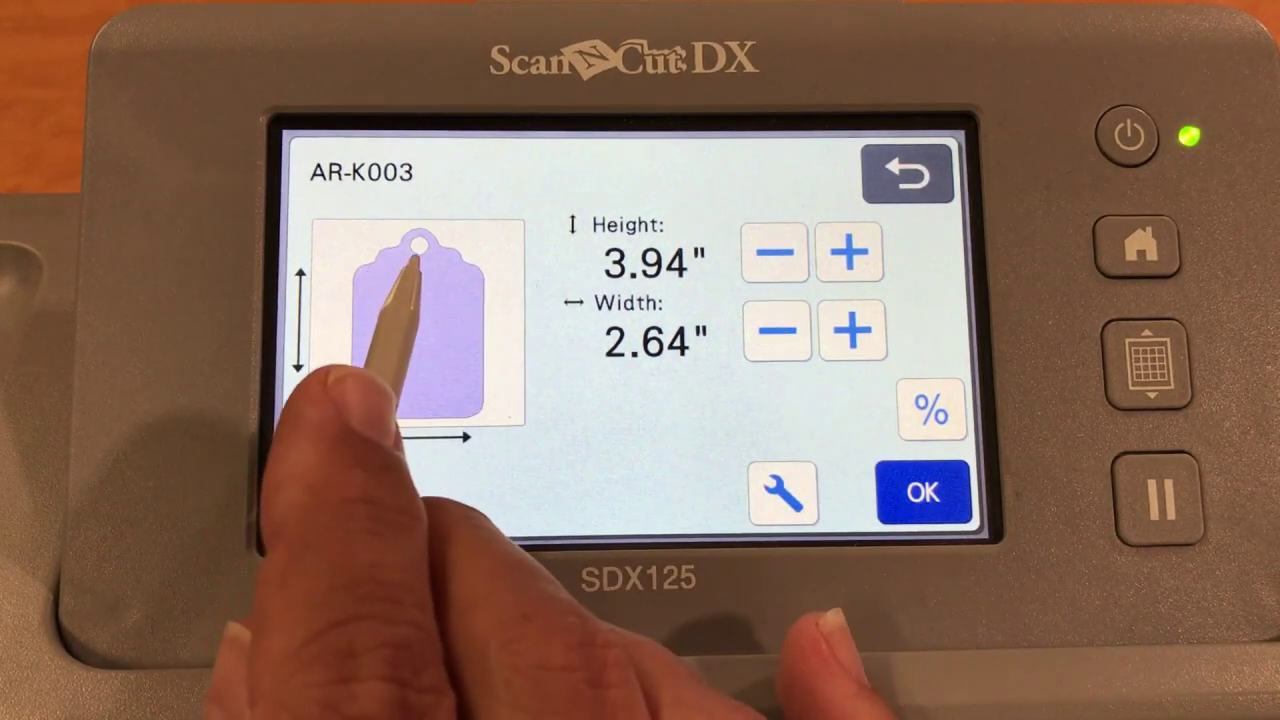
click(935, 500)
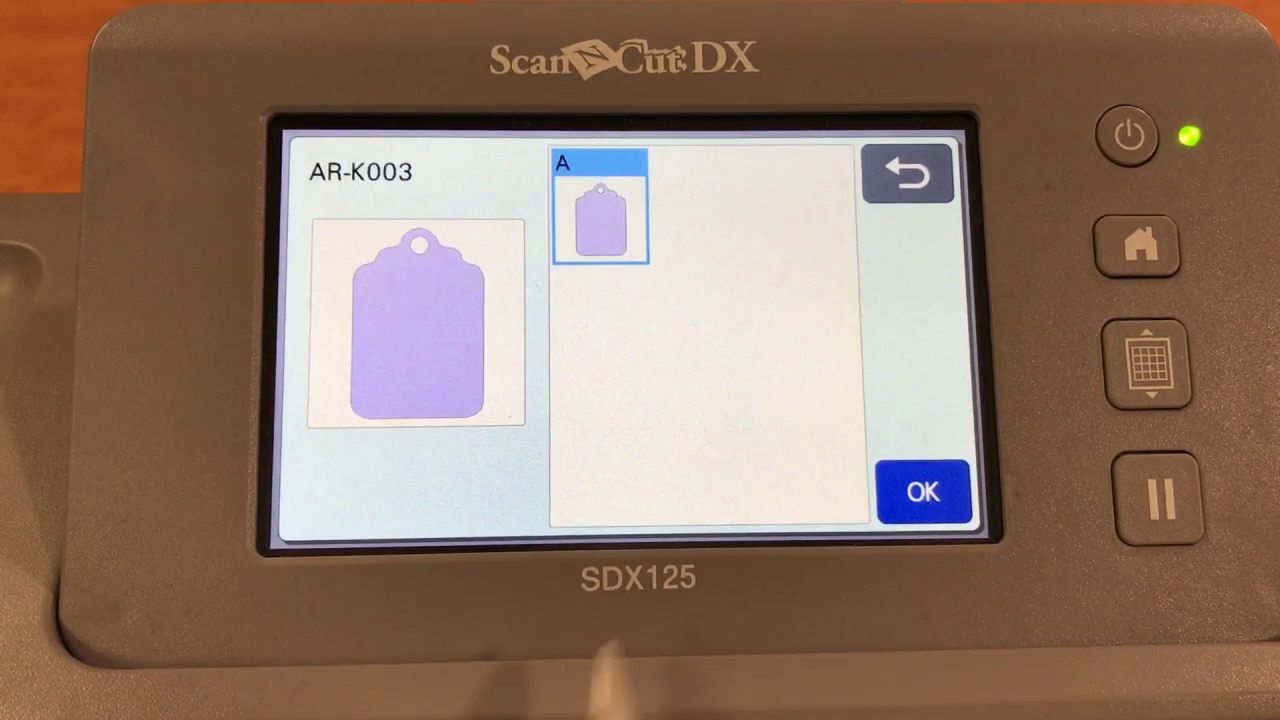
click(920, 491)
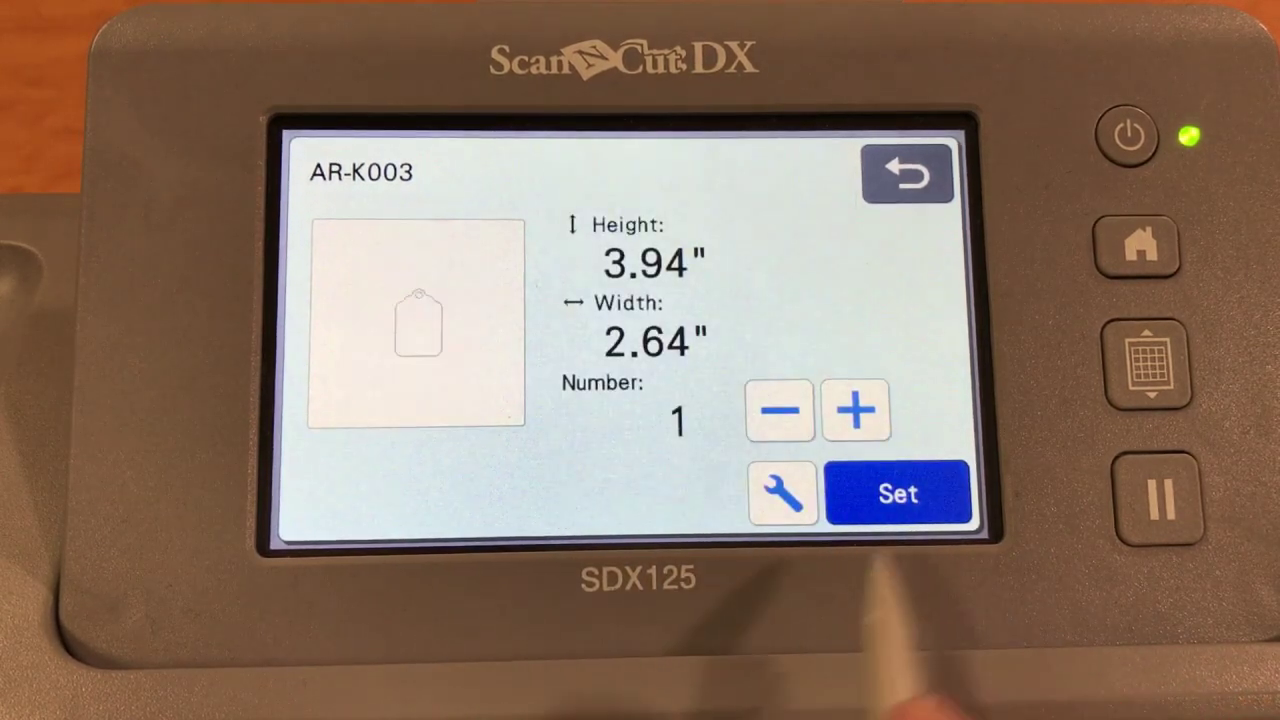
click(905, 500)
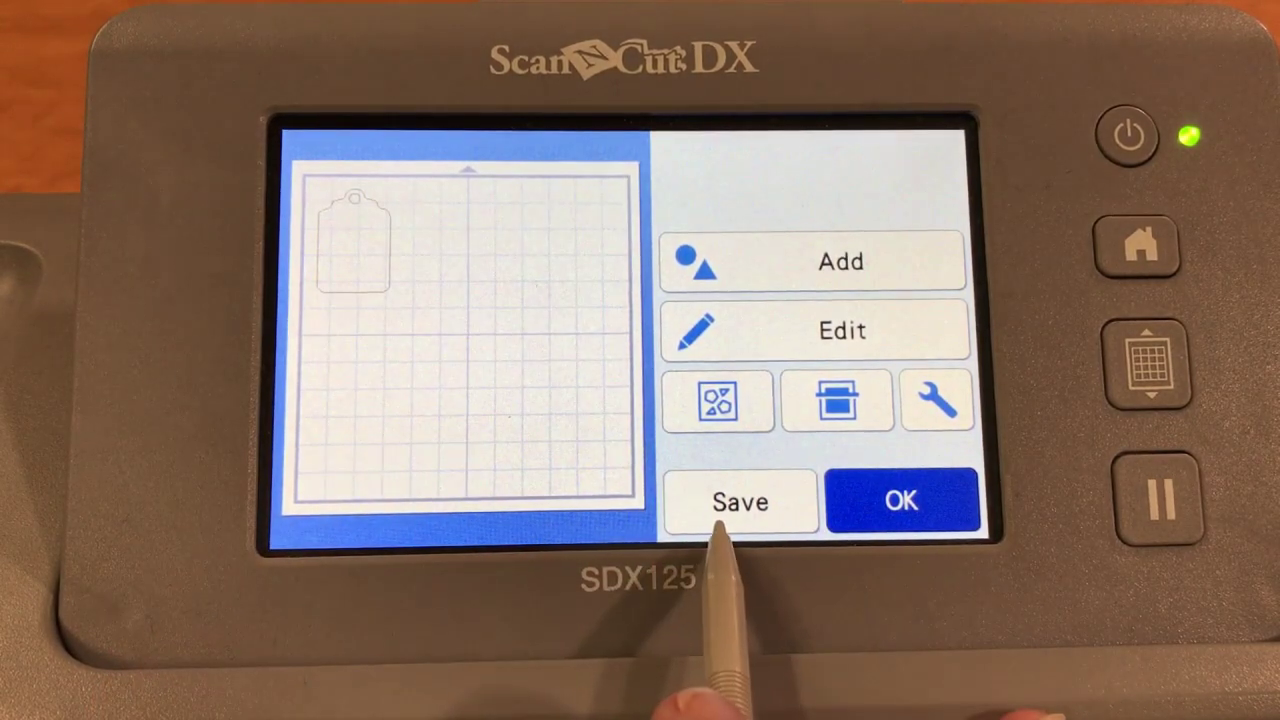
Step: Save the tag layout wirelessly to CanvasWorkspace and acknowledge the save
click(718, 515)
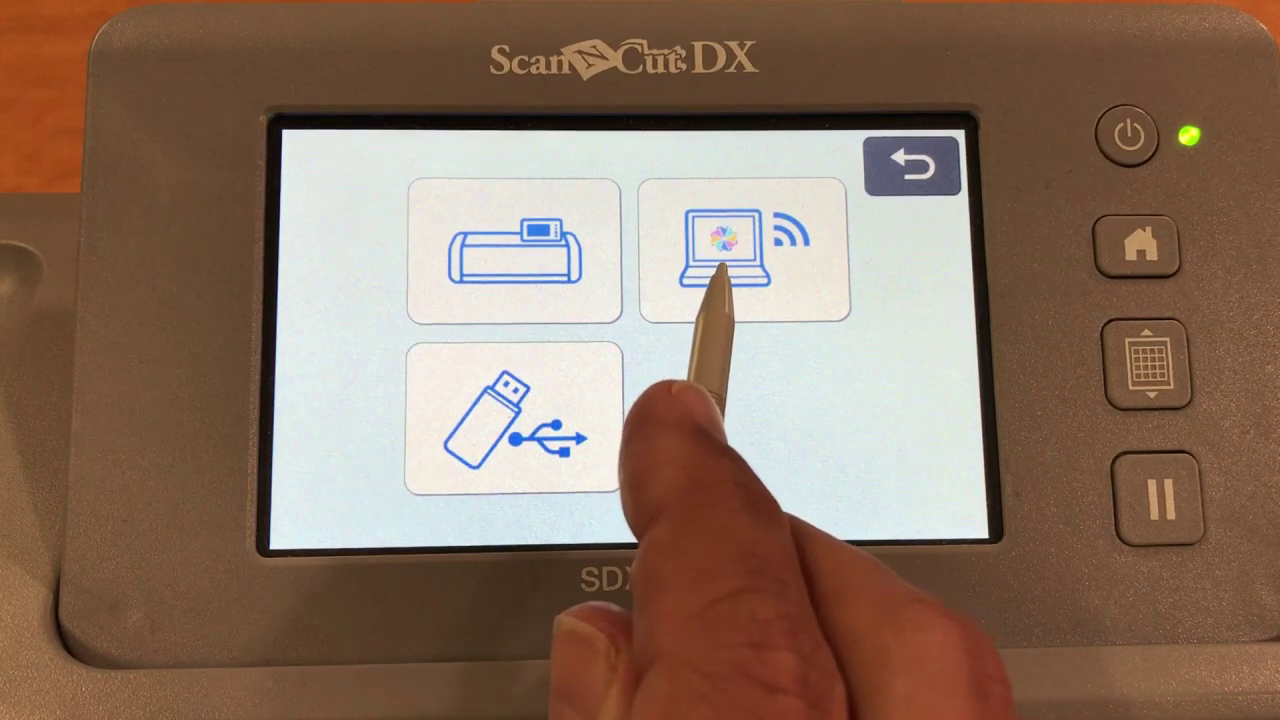
click(690, 291)
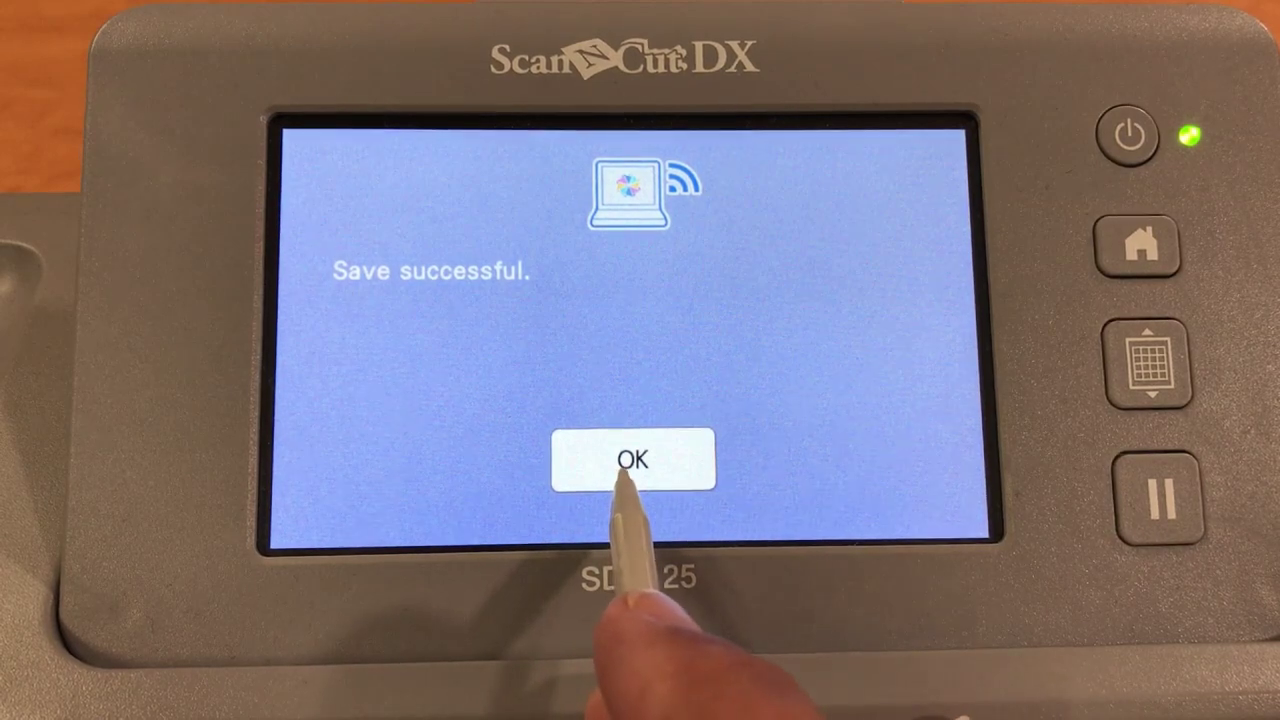
click(630, 465)
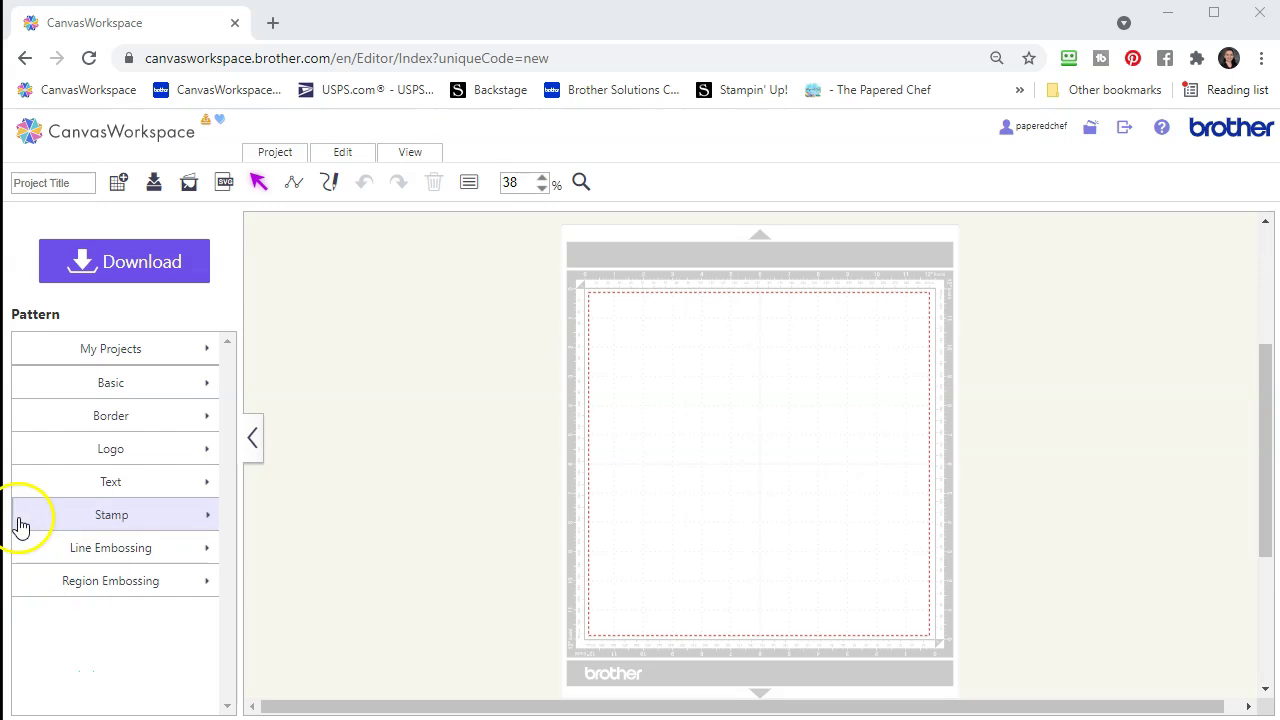
Step: Switch to CanvasWorkspace in the browser and open the saved tag project C000032 for editing
click(34, 138)
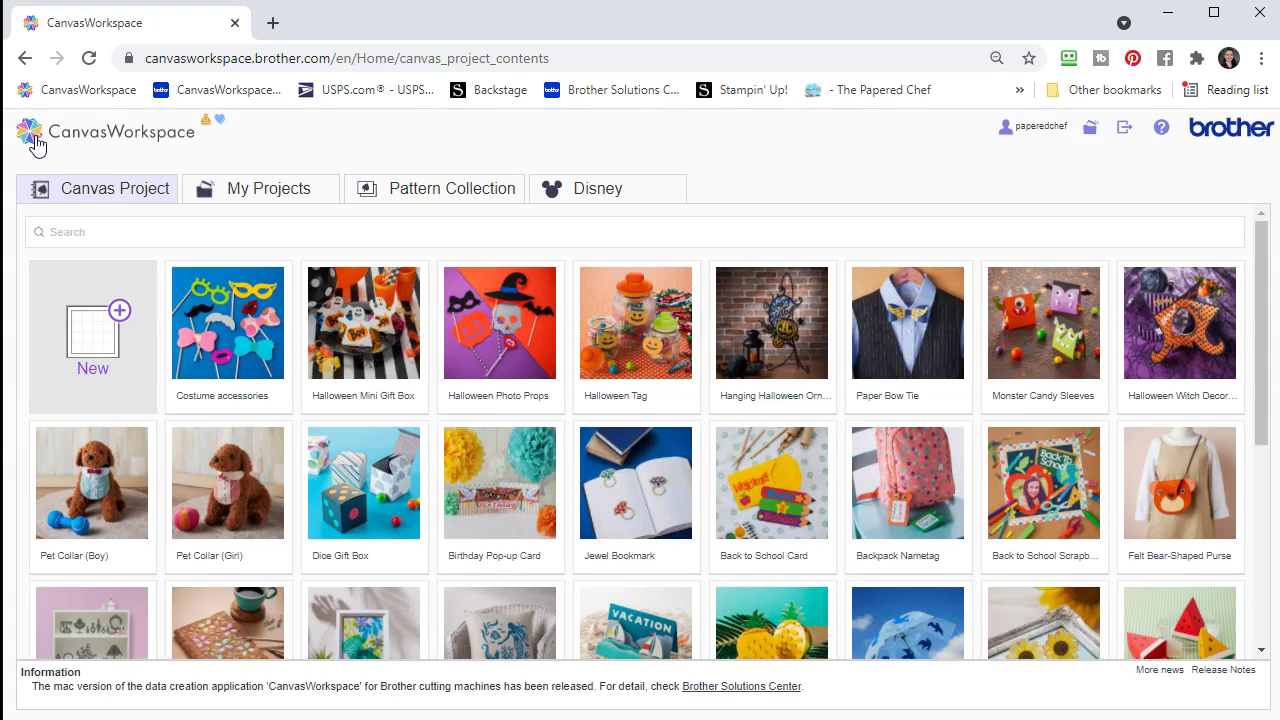
click(245, 195)
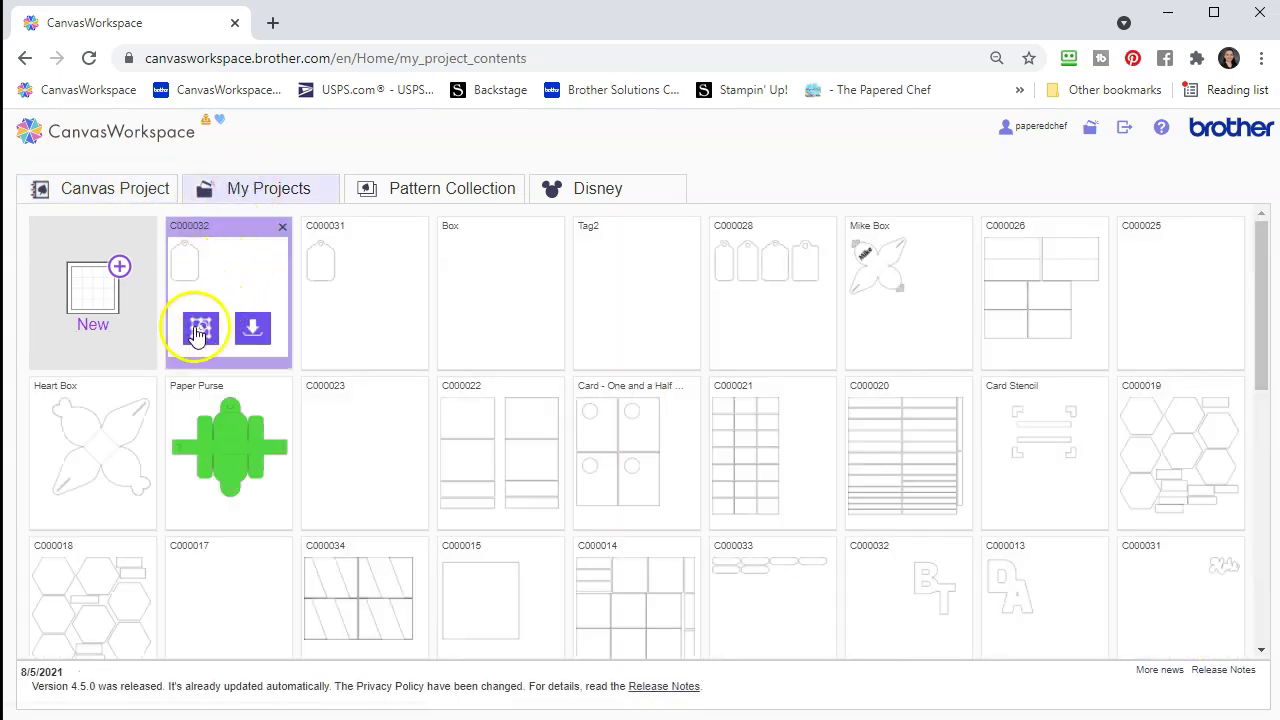
click(199, 328)
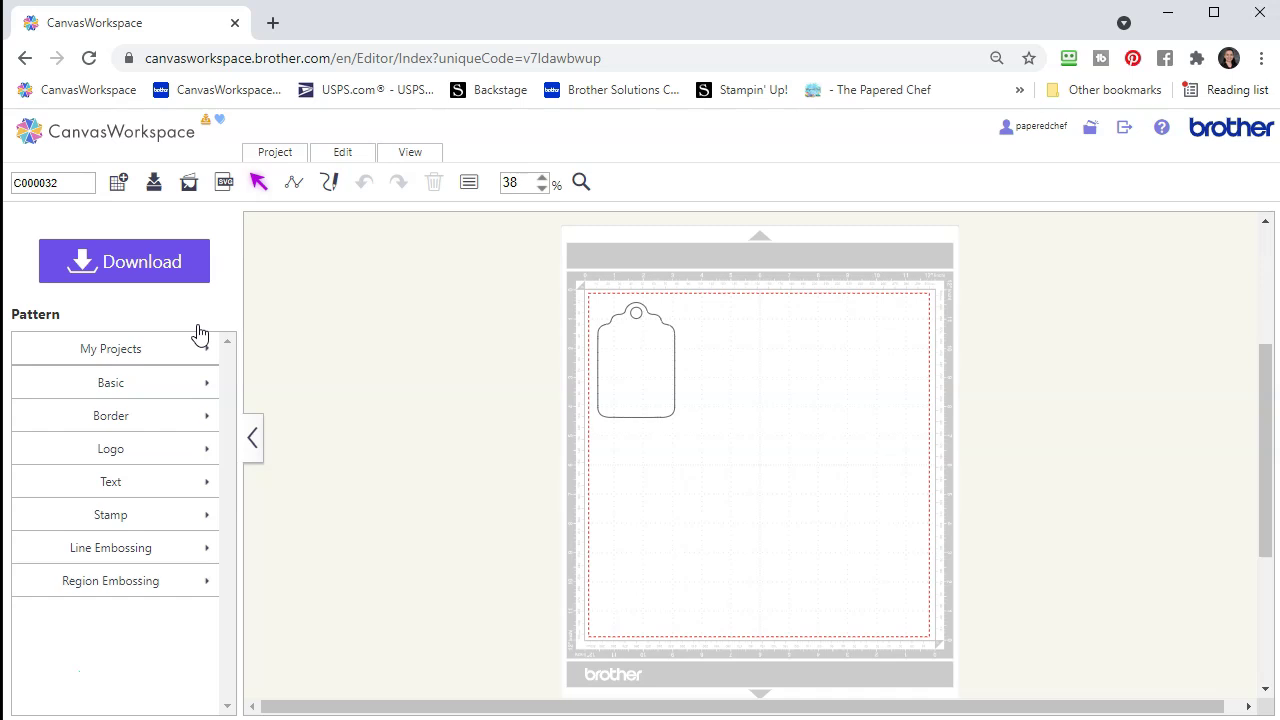
Step: Ungroup the tag so its outline and hole are separate objects
click(542, 177)
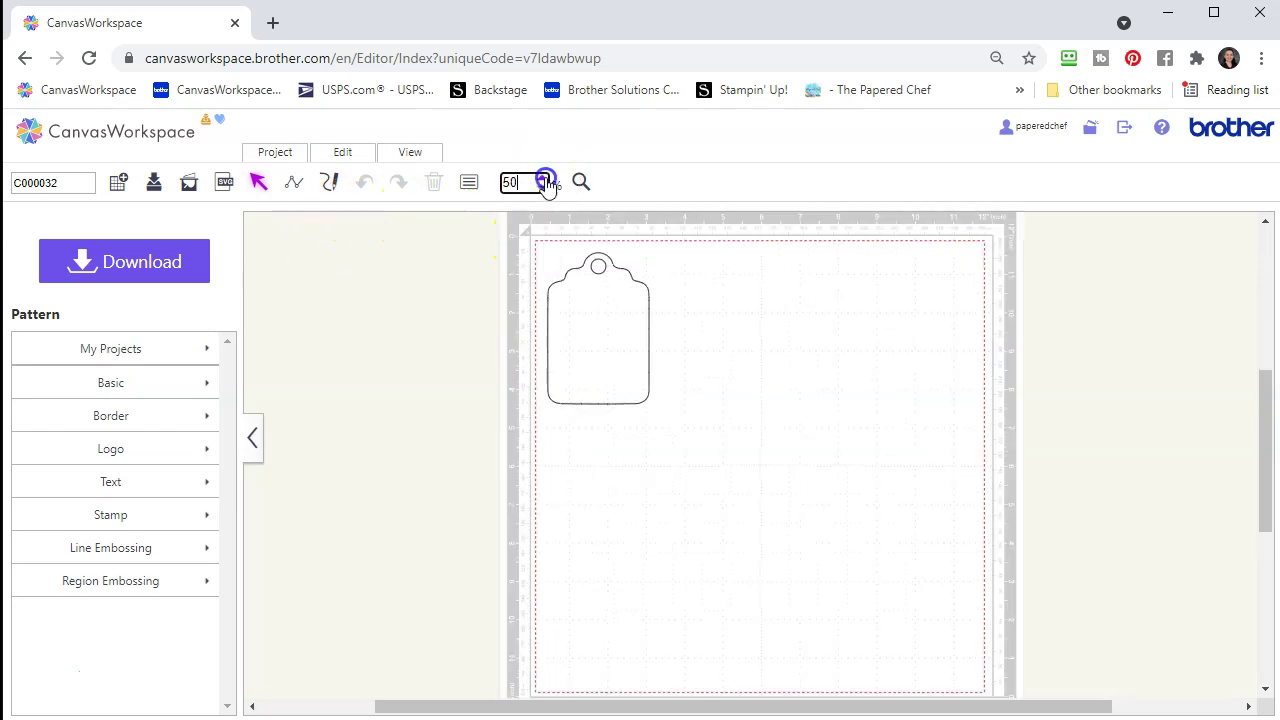
click(545, 177)
scroll(574, 345, up, 5)
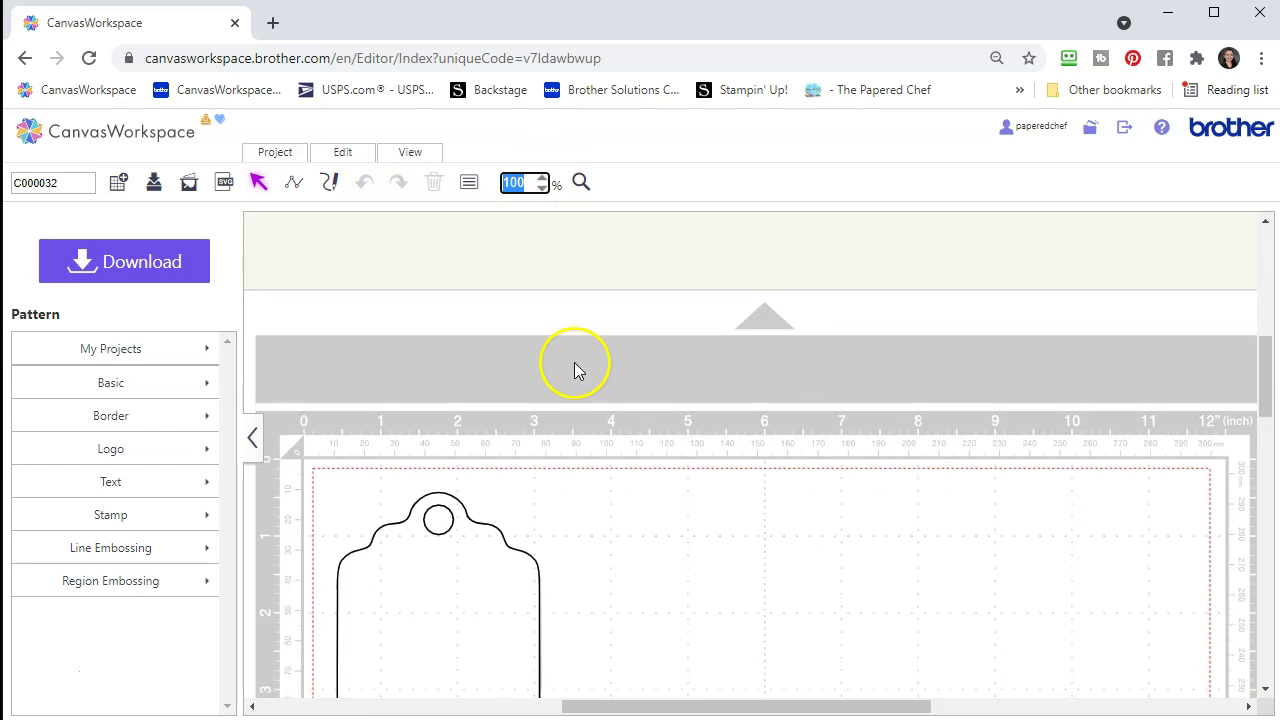
scroll(574, 370, down, 3)
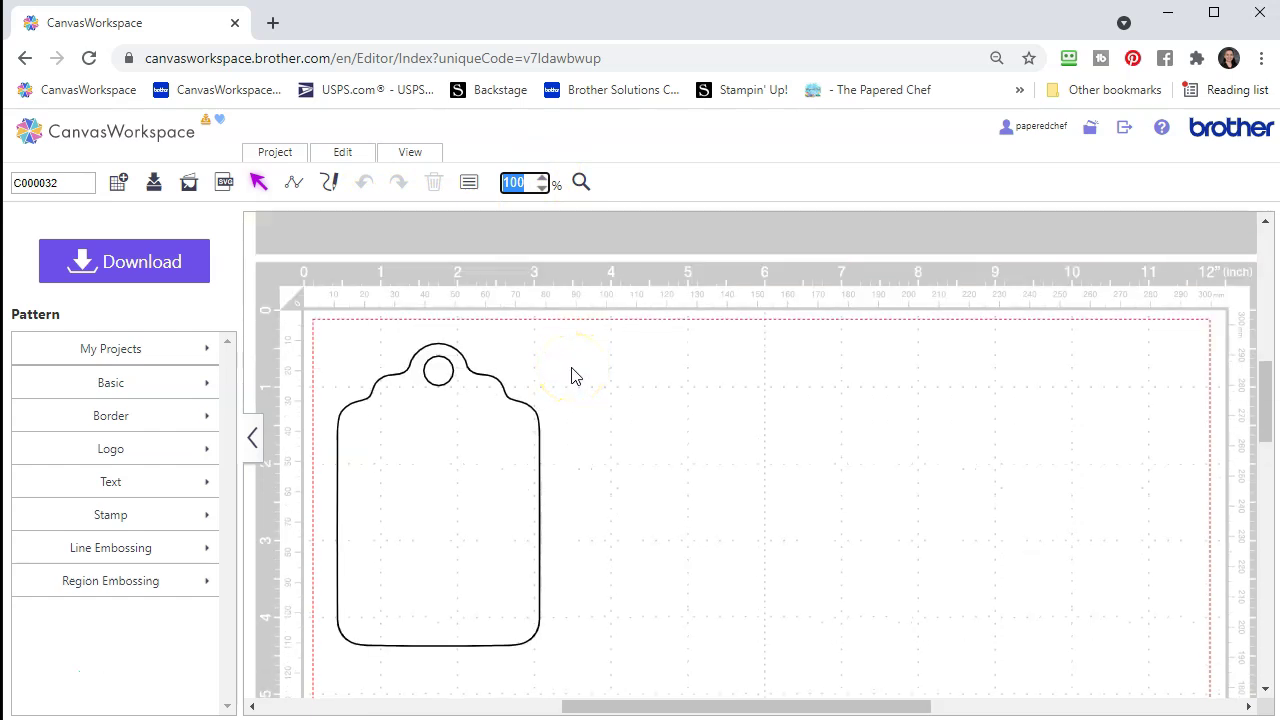
click(435, 381)
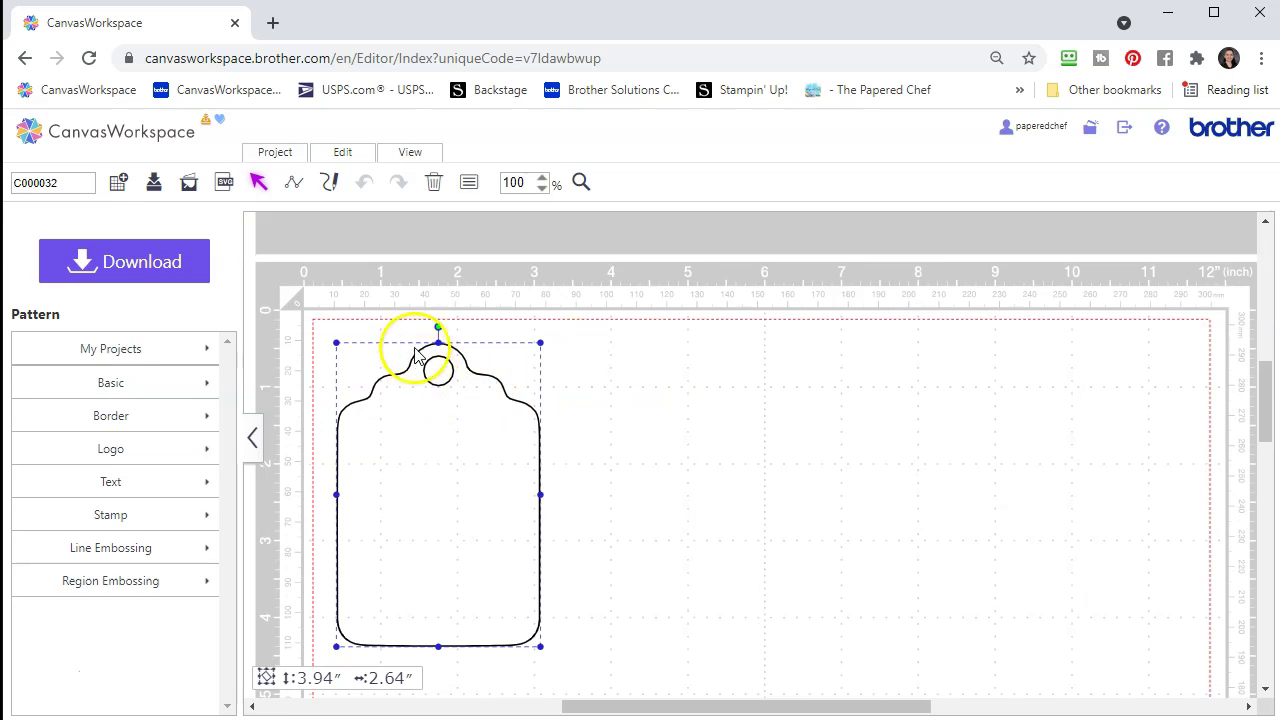
click(343, 158)
click(401, 270)
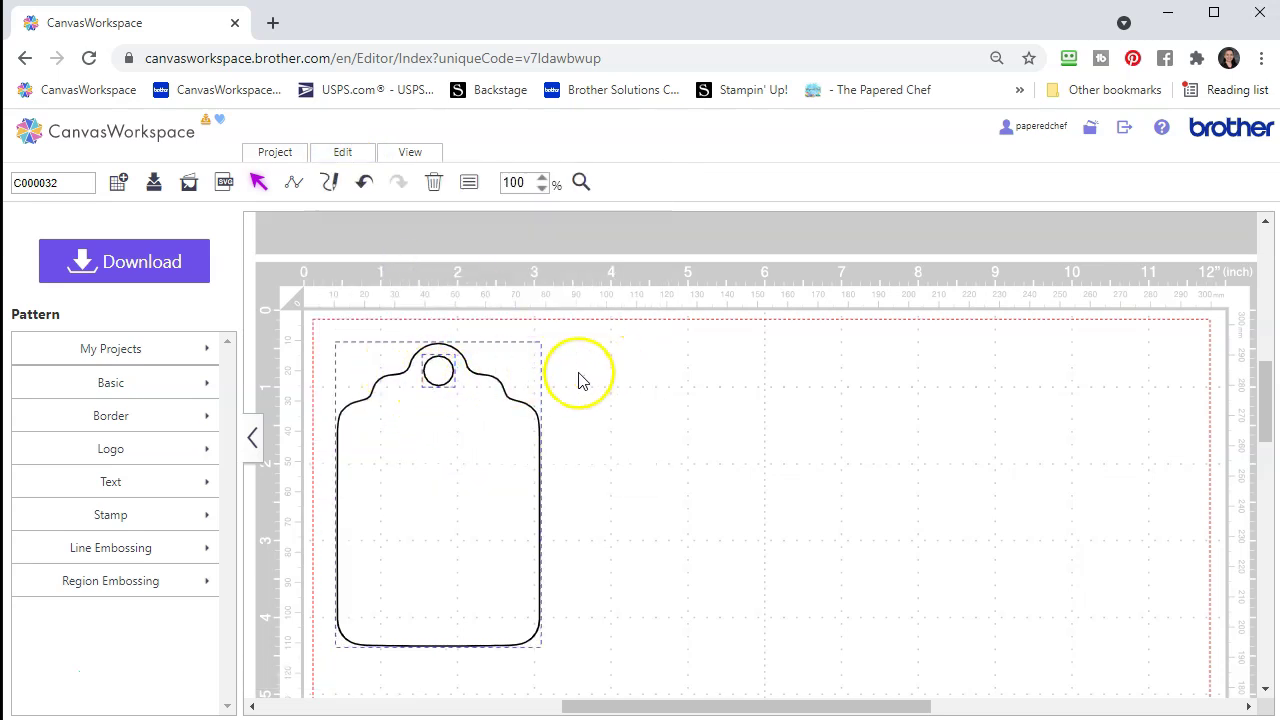
Step: Send the tag outline to the back, behind the hole
click(660, 364)
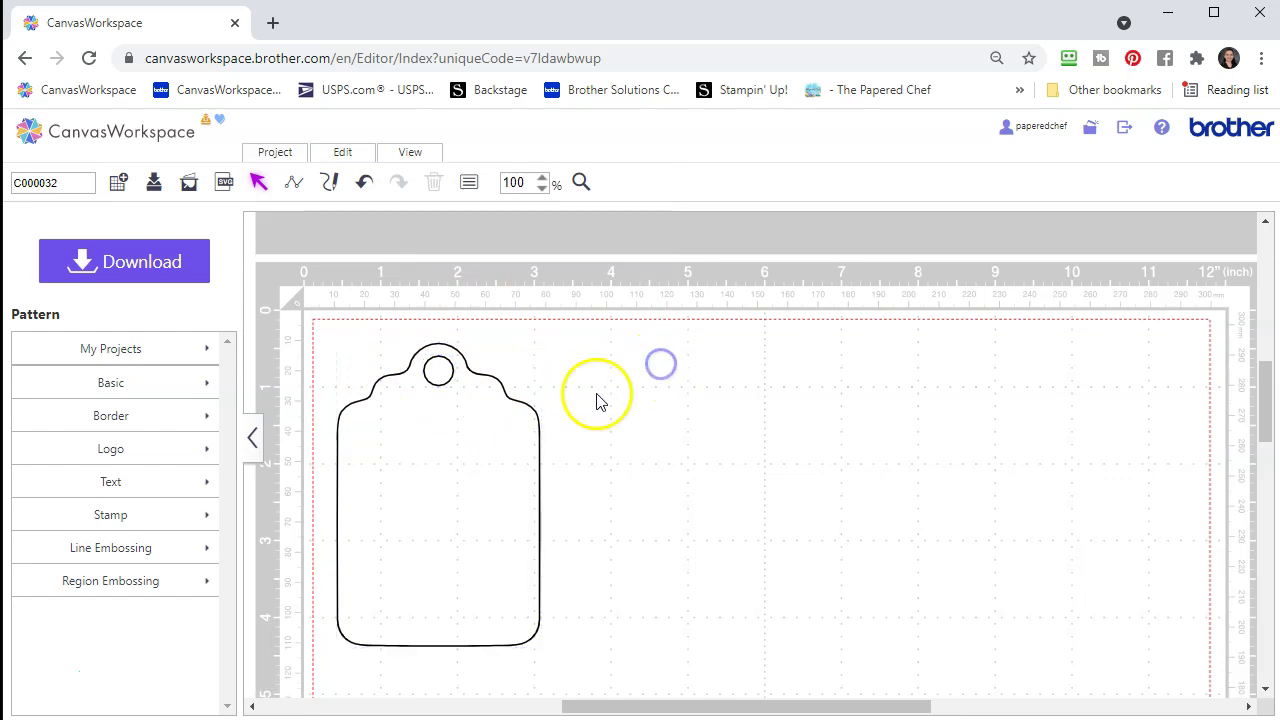
click(519, 403)
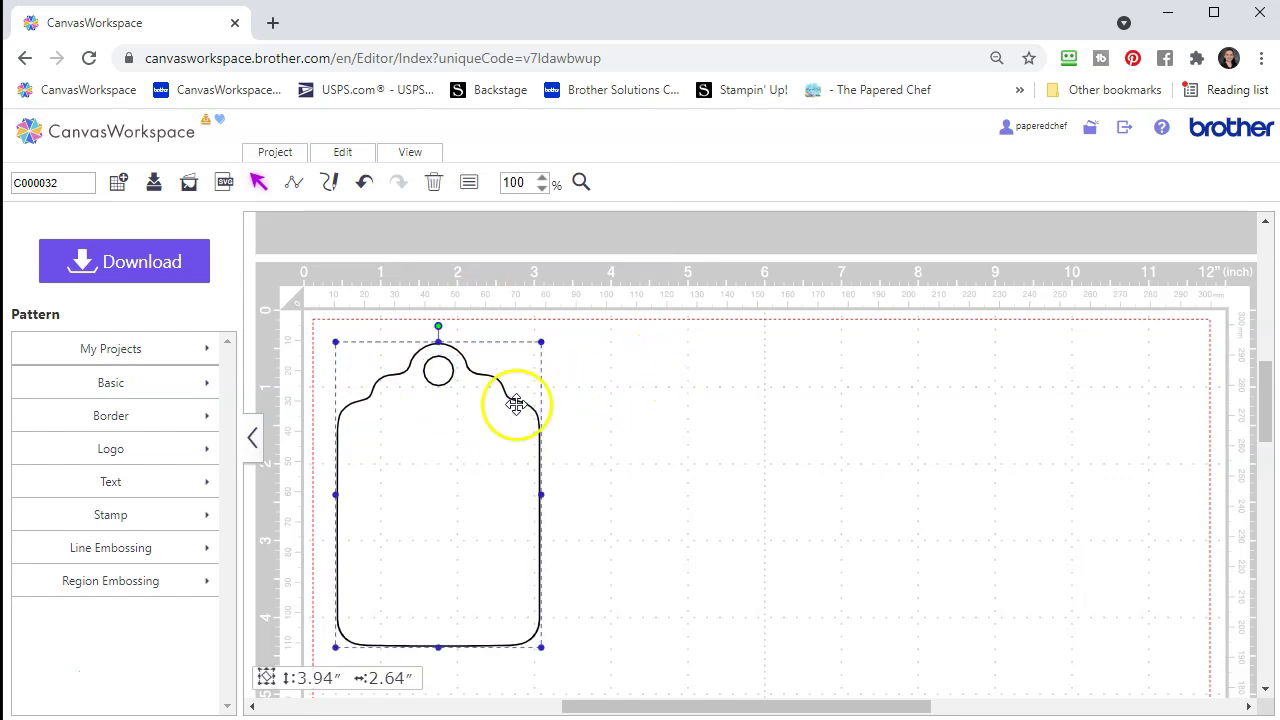
click(344, 157)
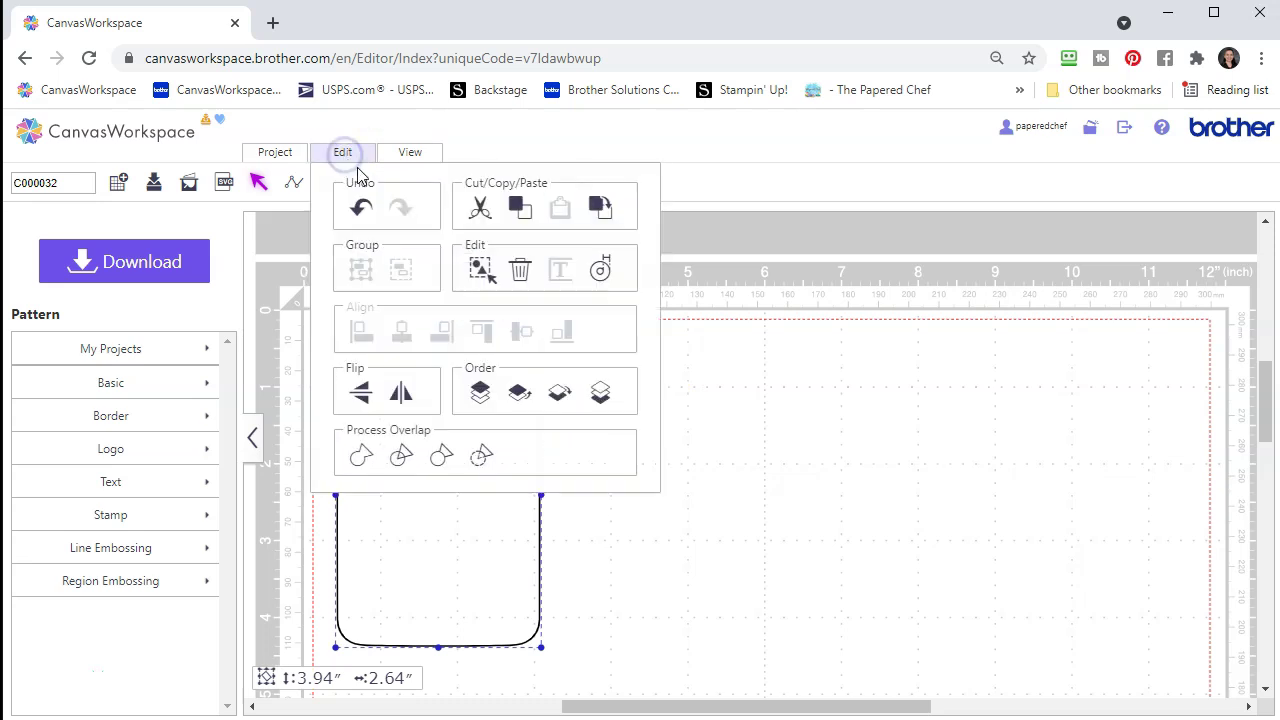
click(600, 394)
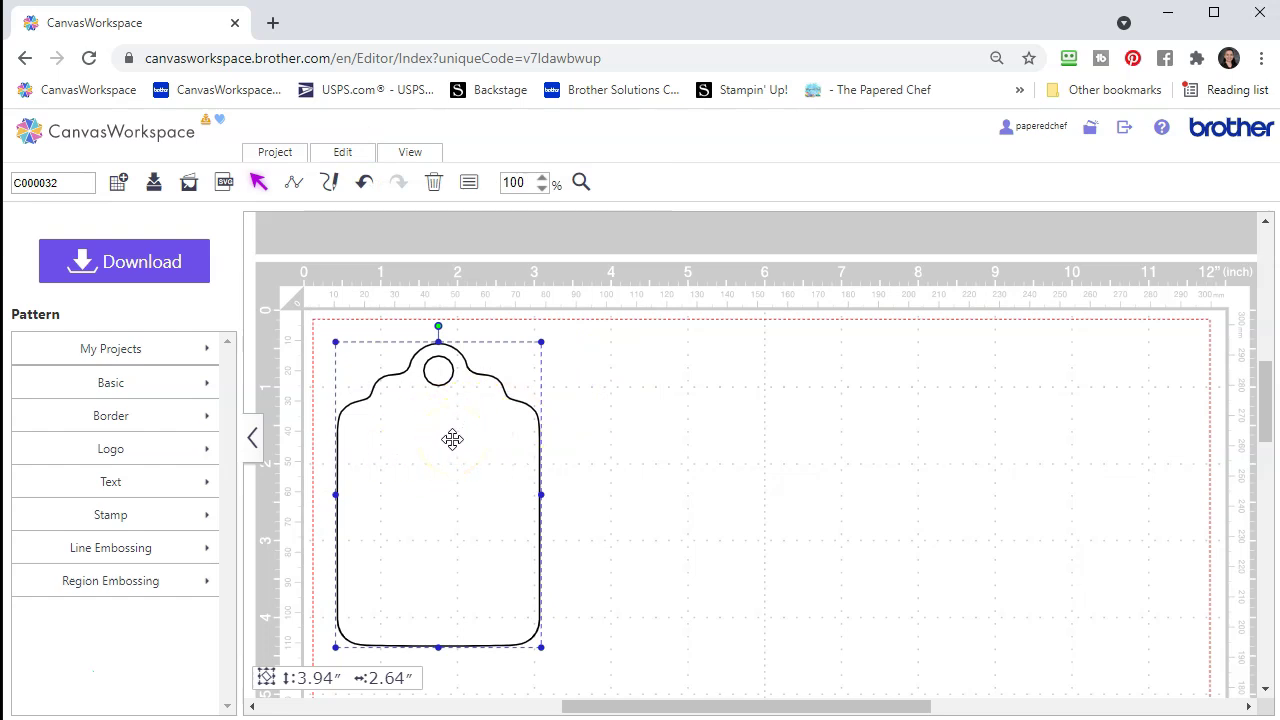
Step: Resize the tag's hole to 0.15" by 0.15" with the aspect ratio maintained
click(438, 372)
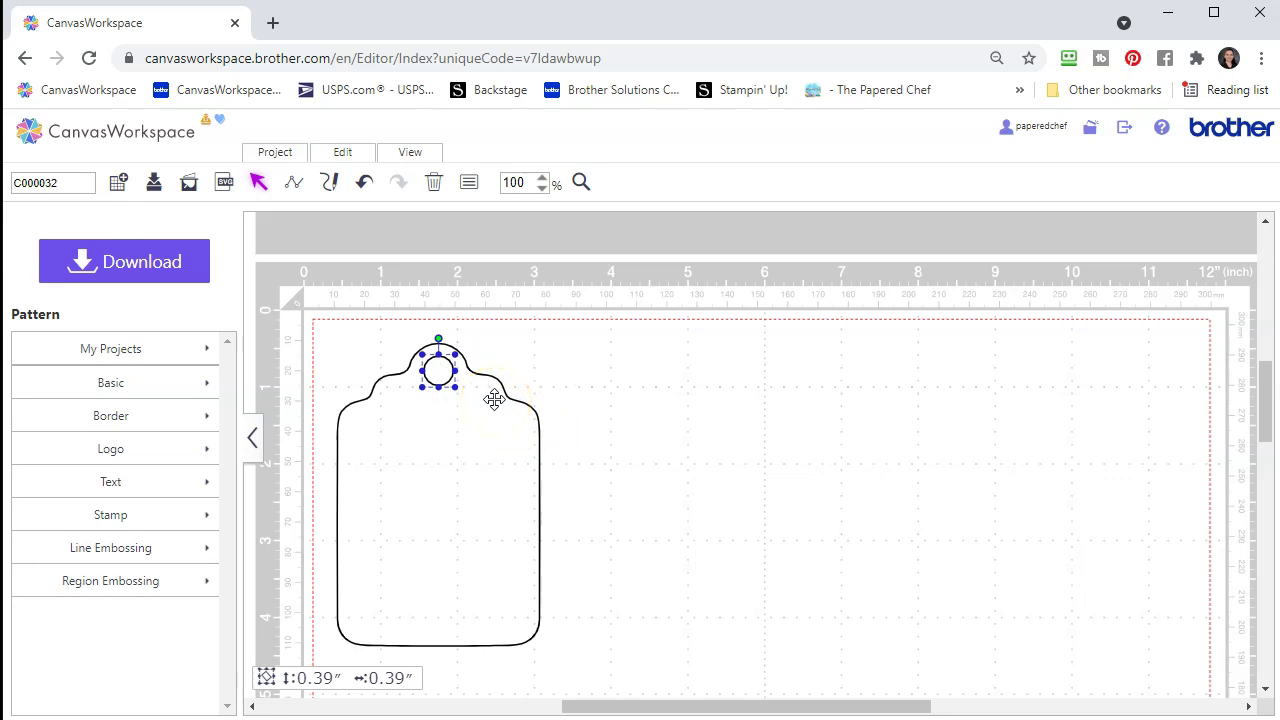
click(469, 188)
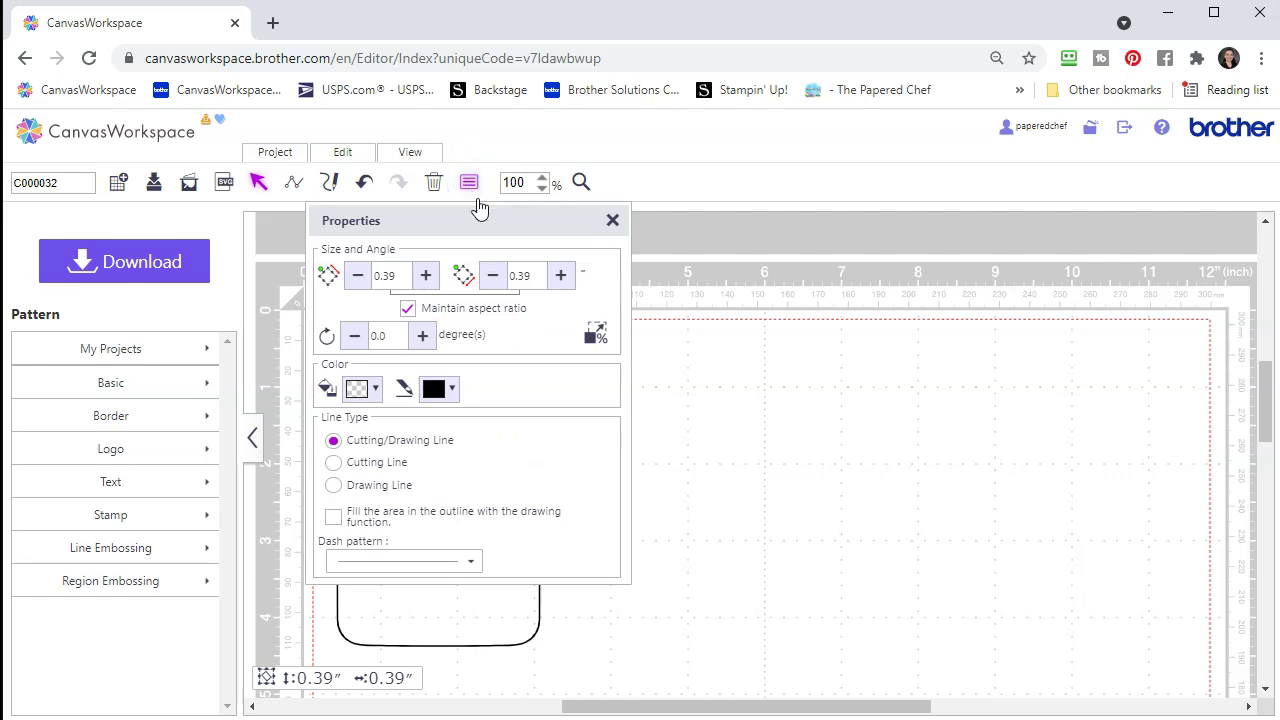
drag(484, 222, 757, 251)
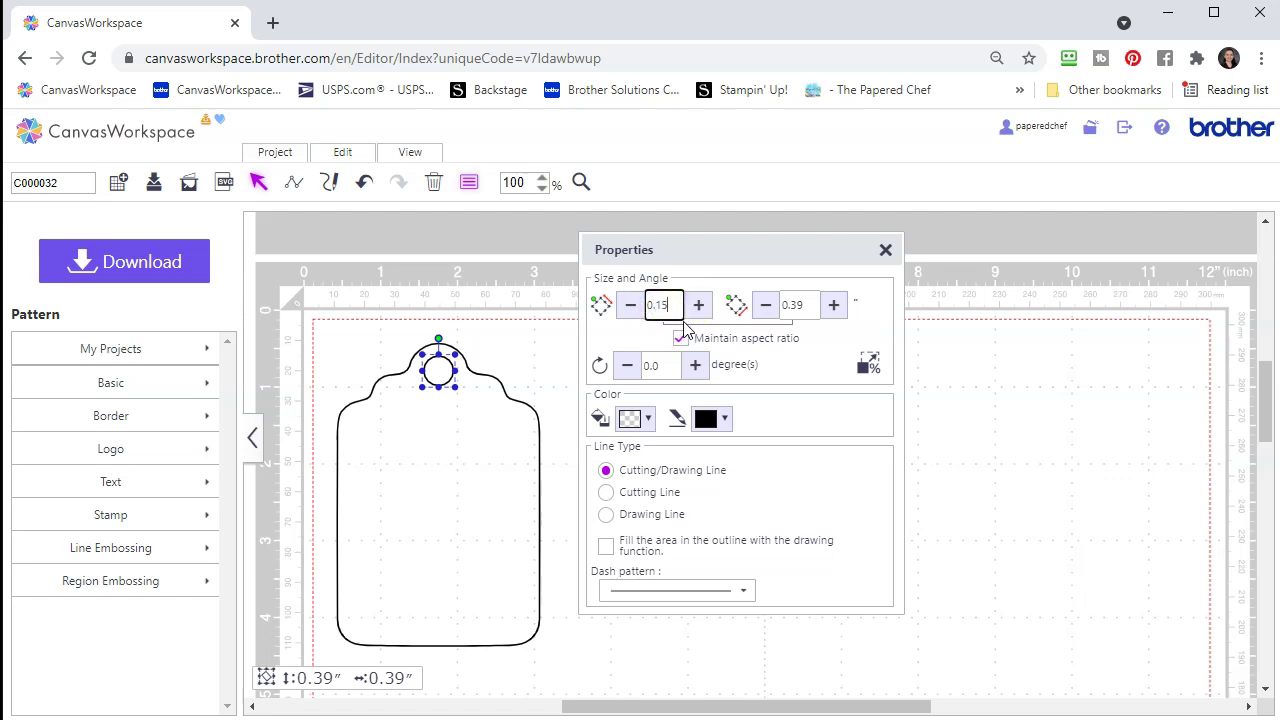
click(803, 305)
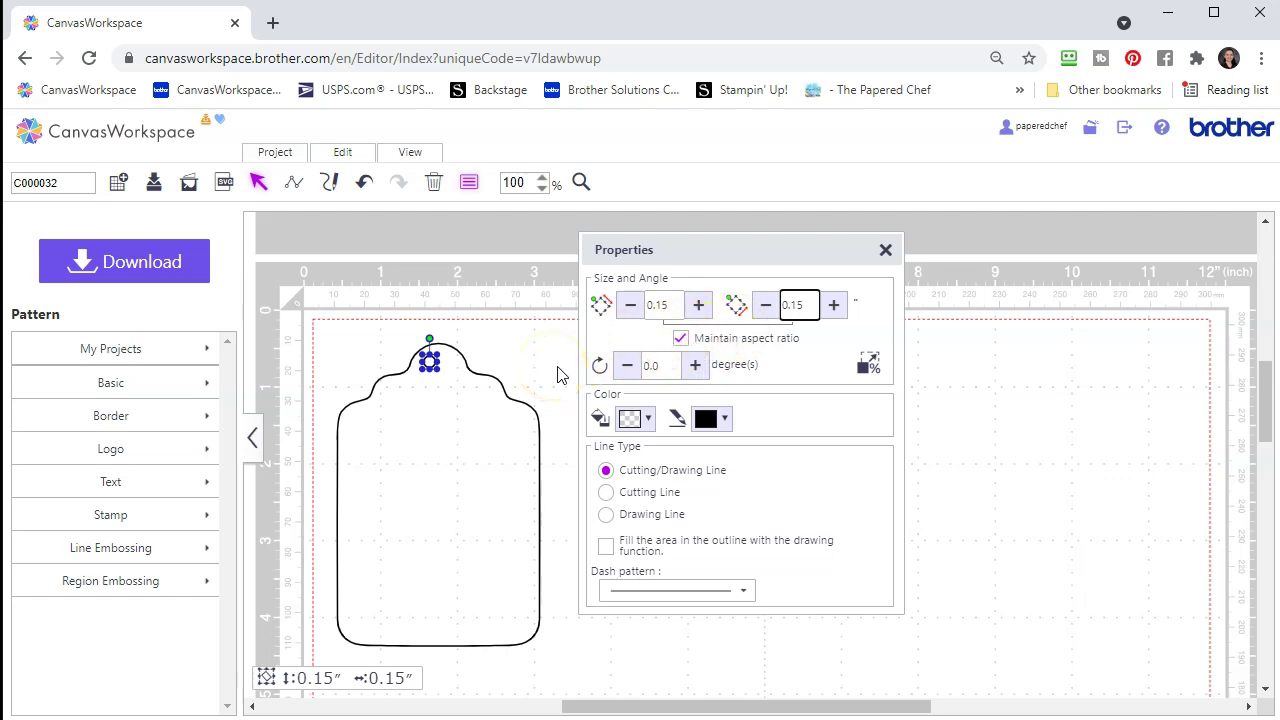
click(525, 350)
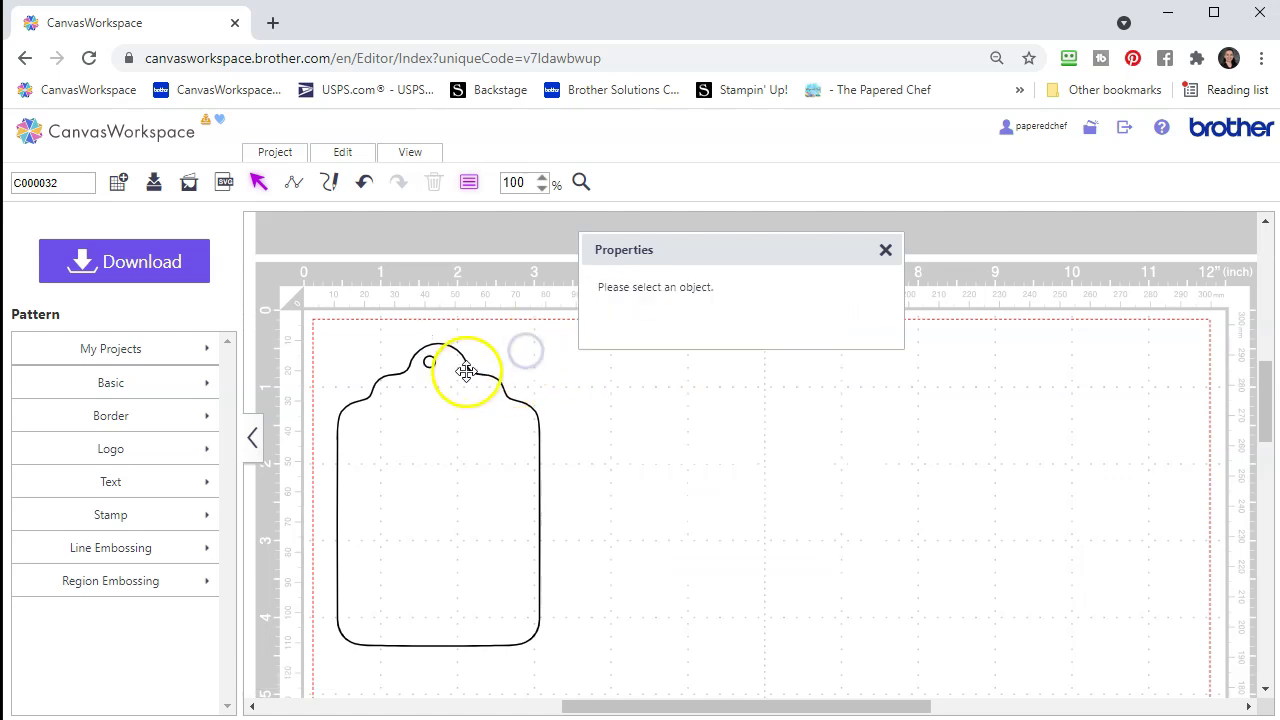
Step: Move the small hole toward the middle of the tag's rounded top
click(427, 366)
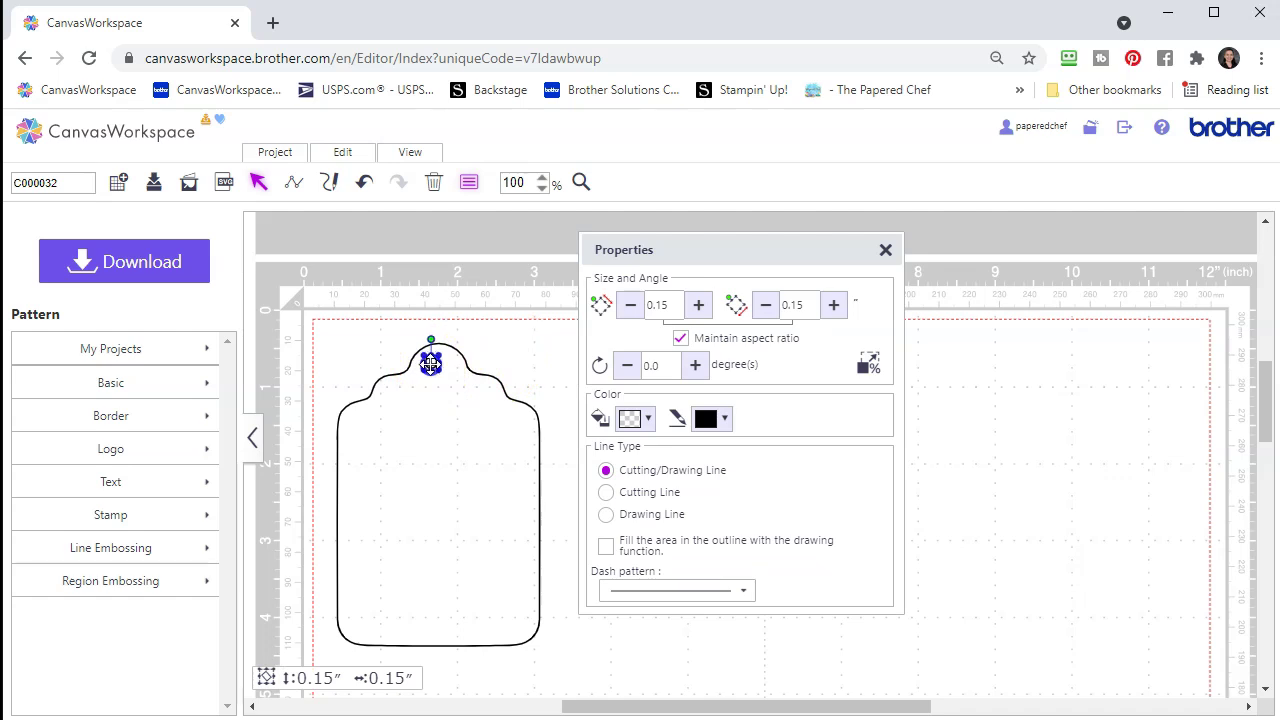
drag(439, 367, 481, 370)
click(491, 360)
click(490, 352)
Step: Align the hole and the tag outline to each other by their horizontal centers
drag(563, 331, 416, 400)
click(472, 378)
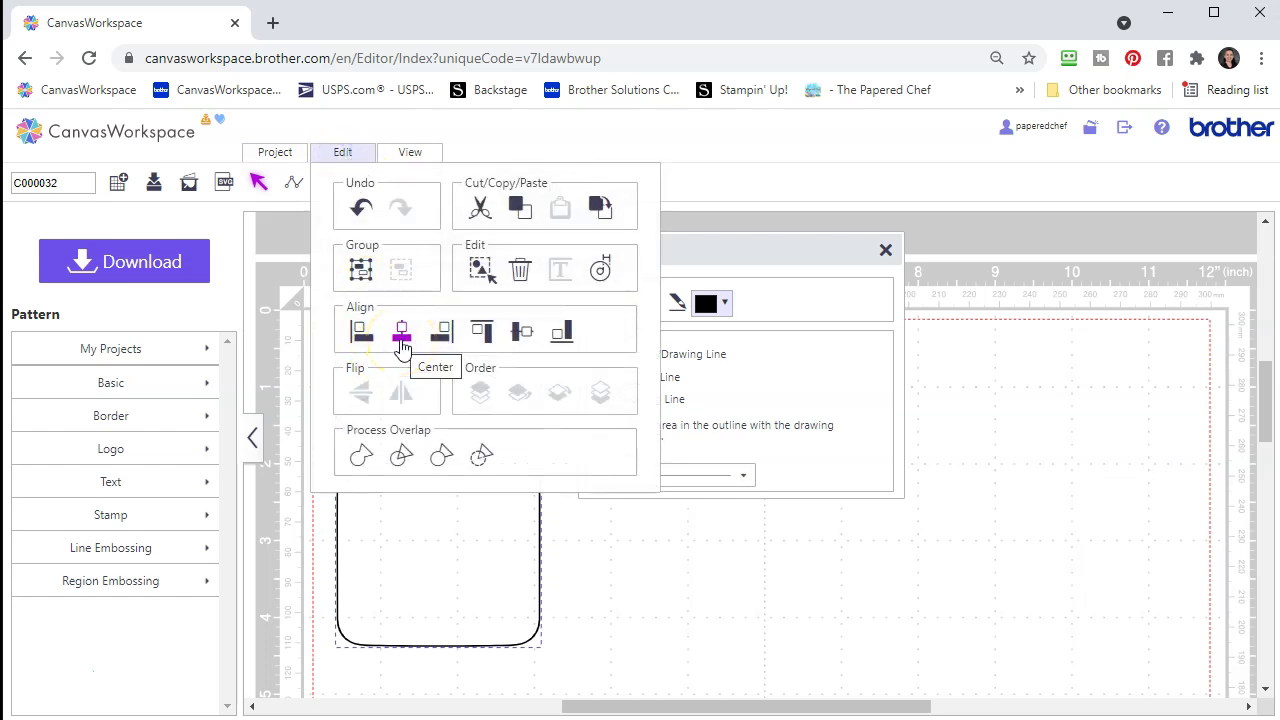
click(402, 344)
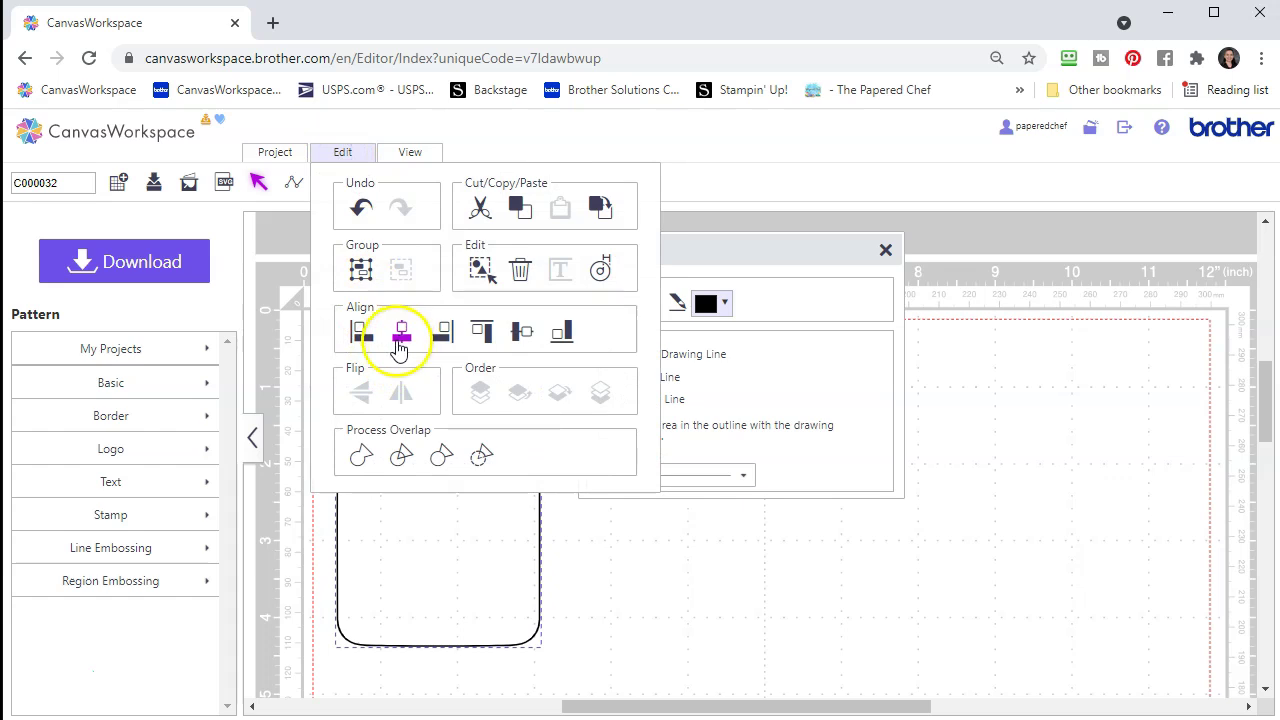
click(401, 336)
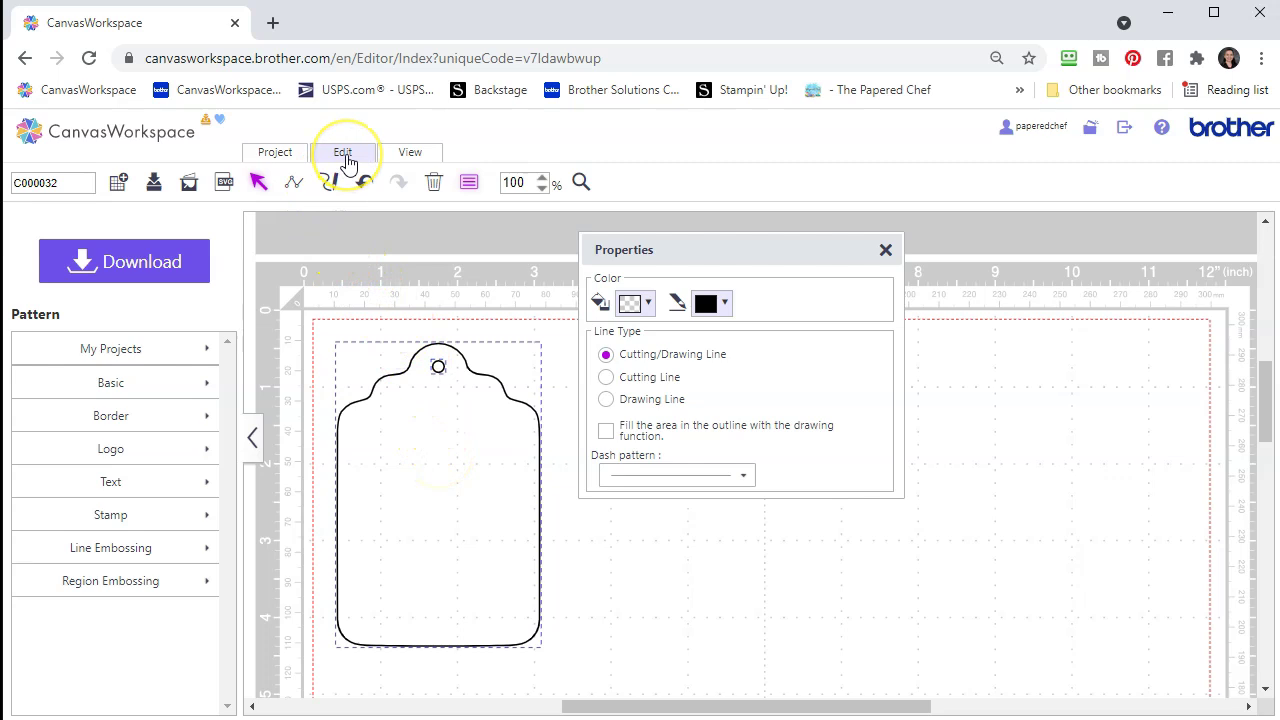
Step: Create an outward offset line at 0.12 inches around the tag and hole, with round corners and the original lines left as is
click(345, 158)
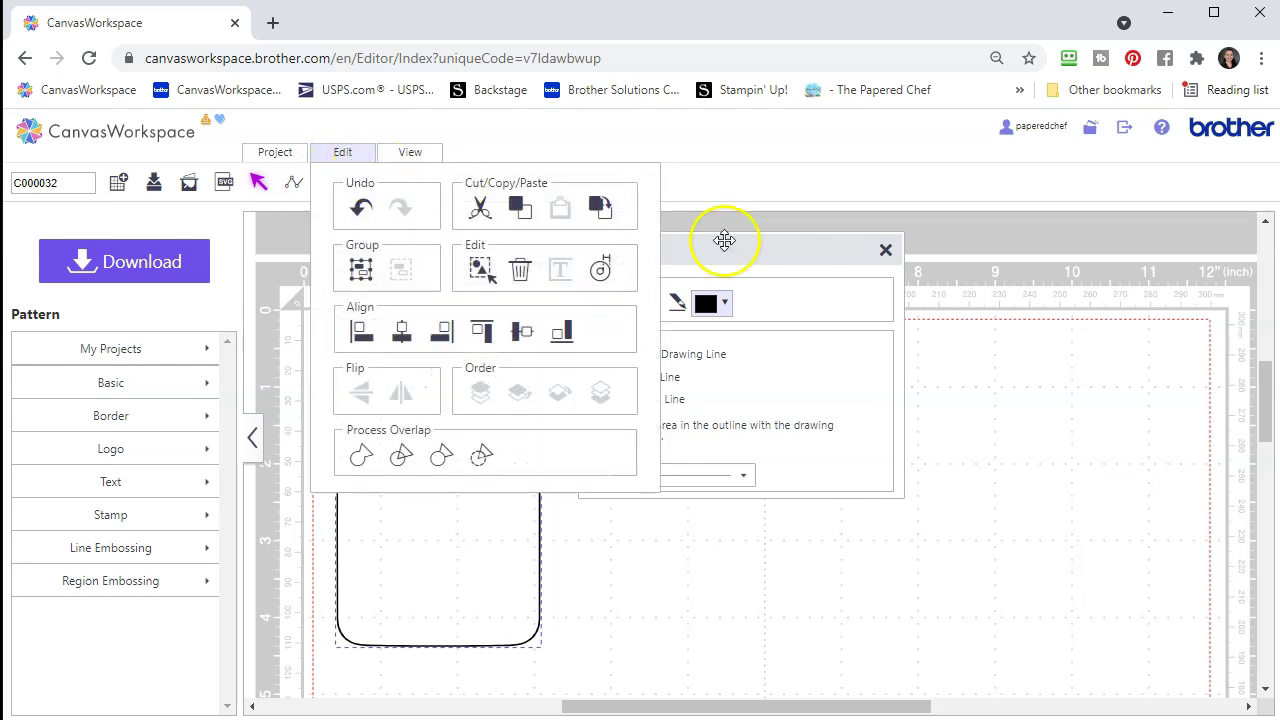
click(602, 279)
click(551, 299)
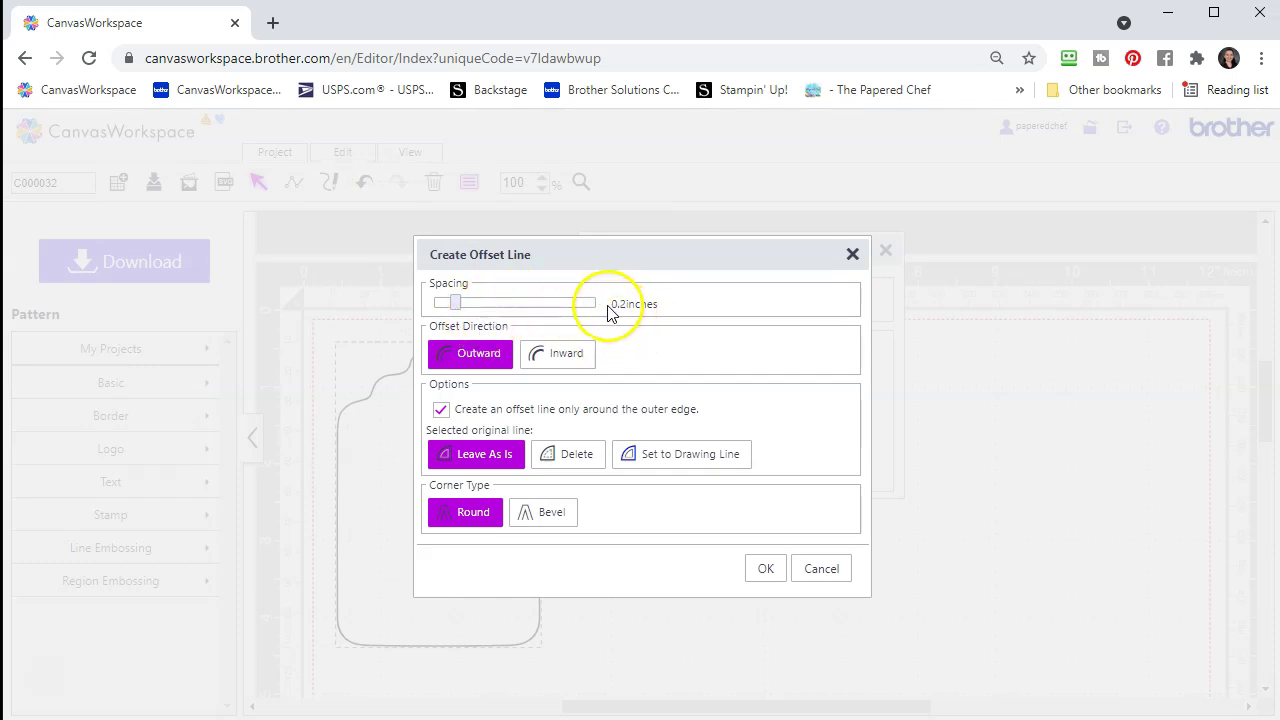
drag(457, 300, 420, 311)
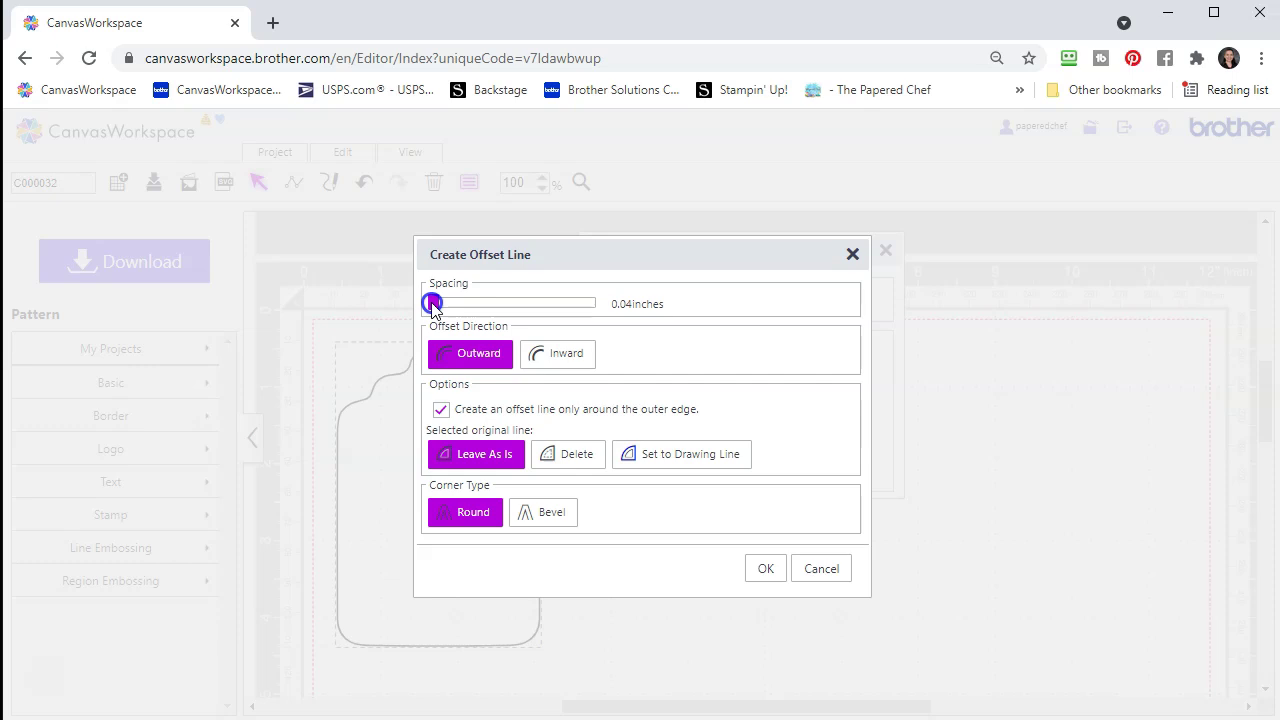
drag(433, 307, 440, 308)
drag(441, 309, 451, 311)
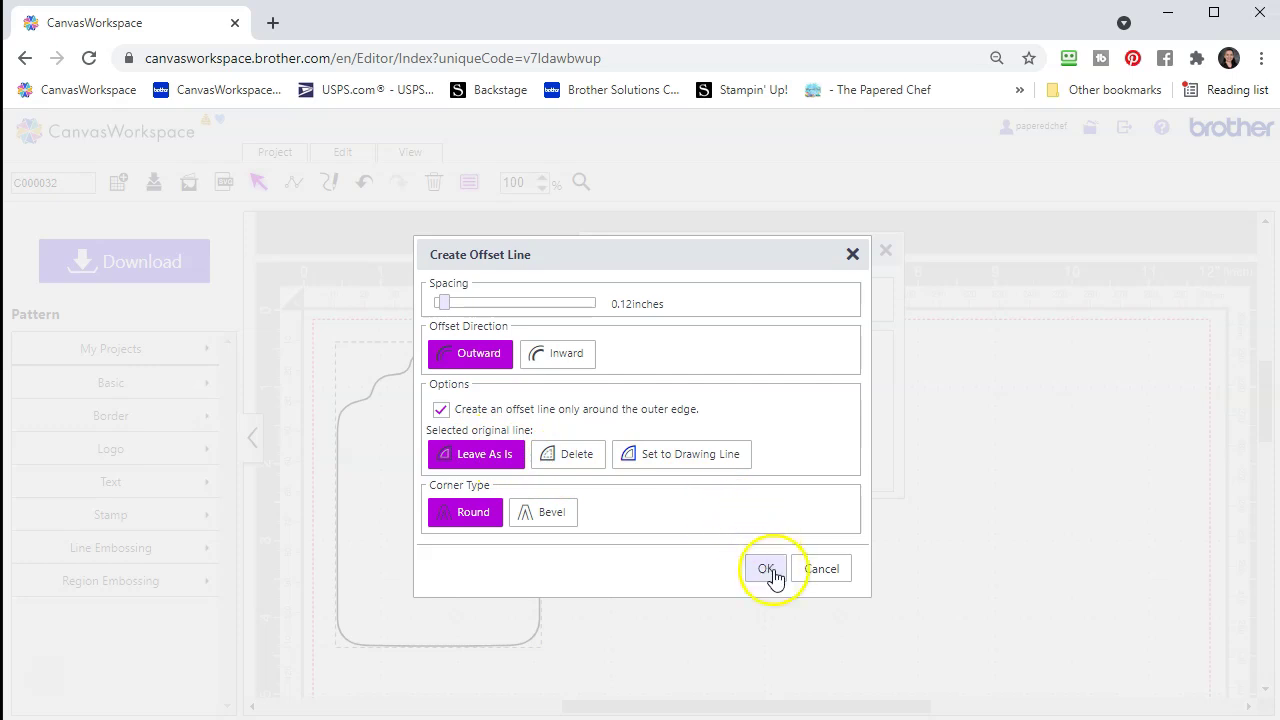
click(765, 570)
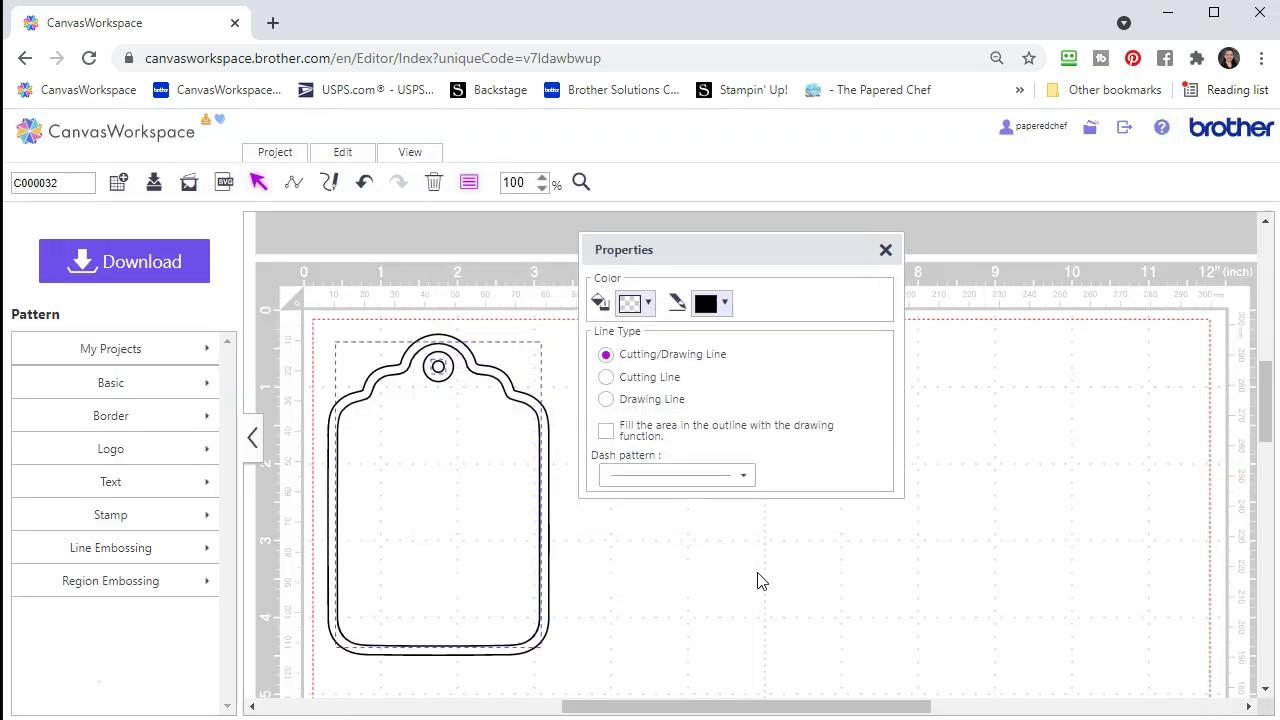
Step: Delete the offset ring around the small hole, keeping the hole and both tag outlines
click(40, 675)
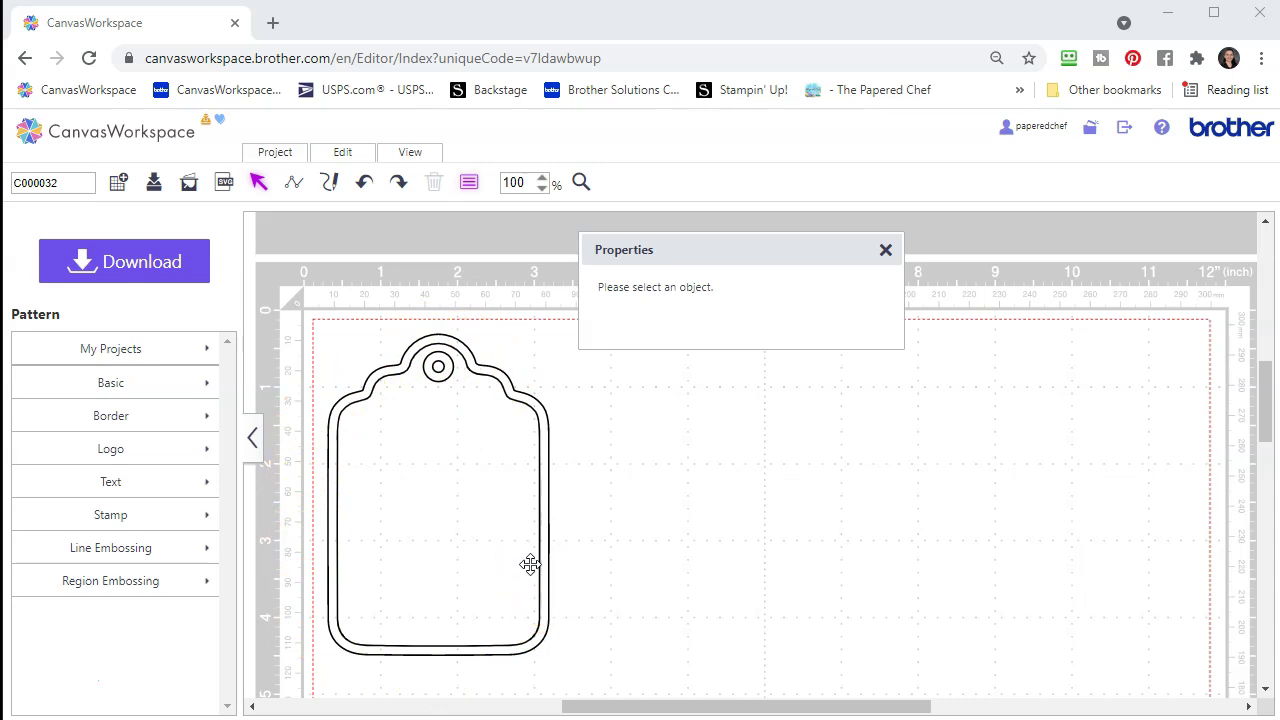
click(441, 382)
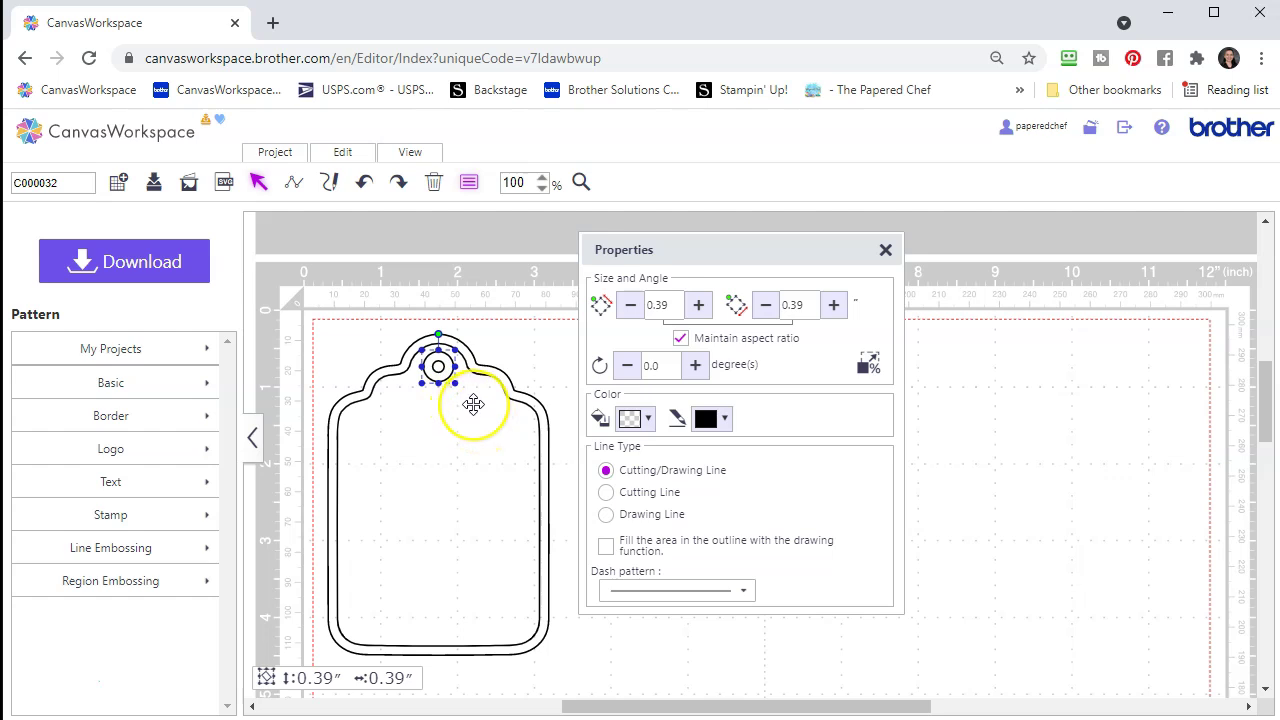
click(474, 403)
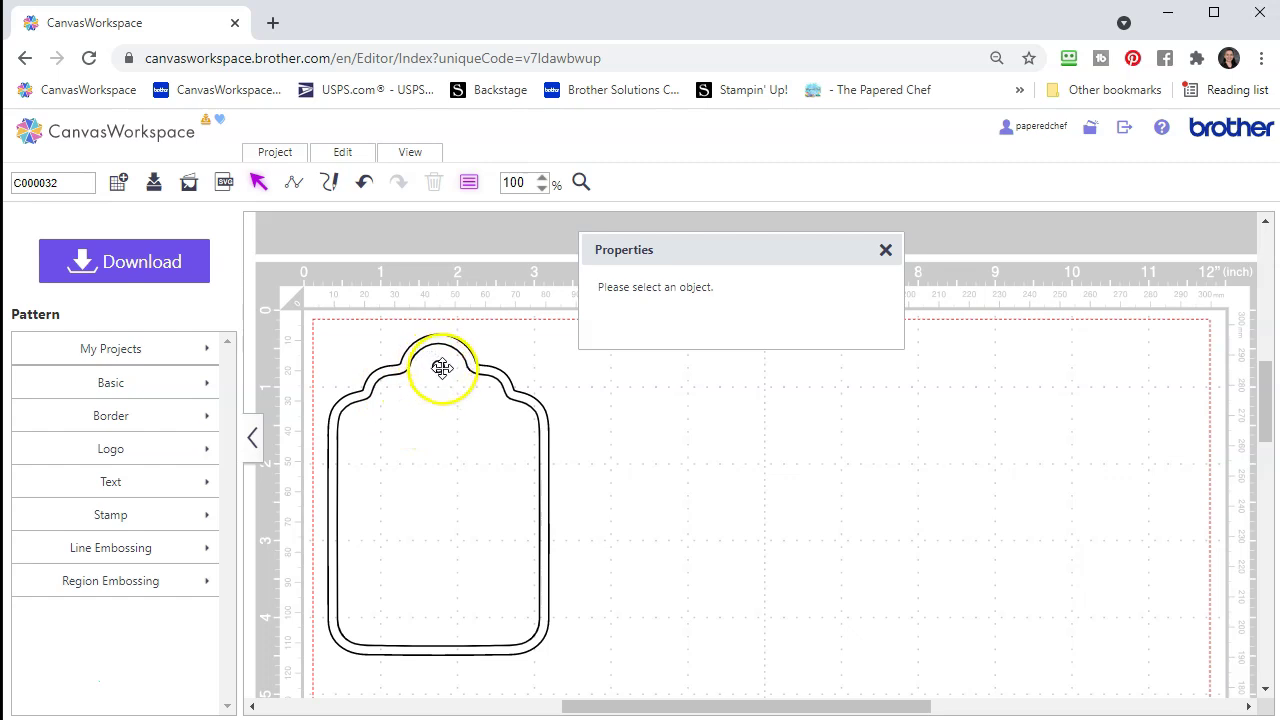
Step: Send the outer offset outline of the tag to the back
click(348, 413)
double_click(350, 413)
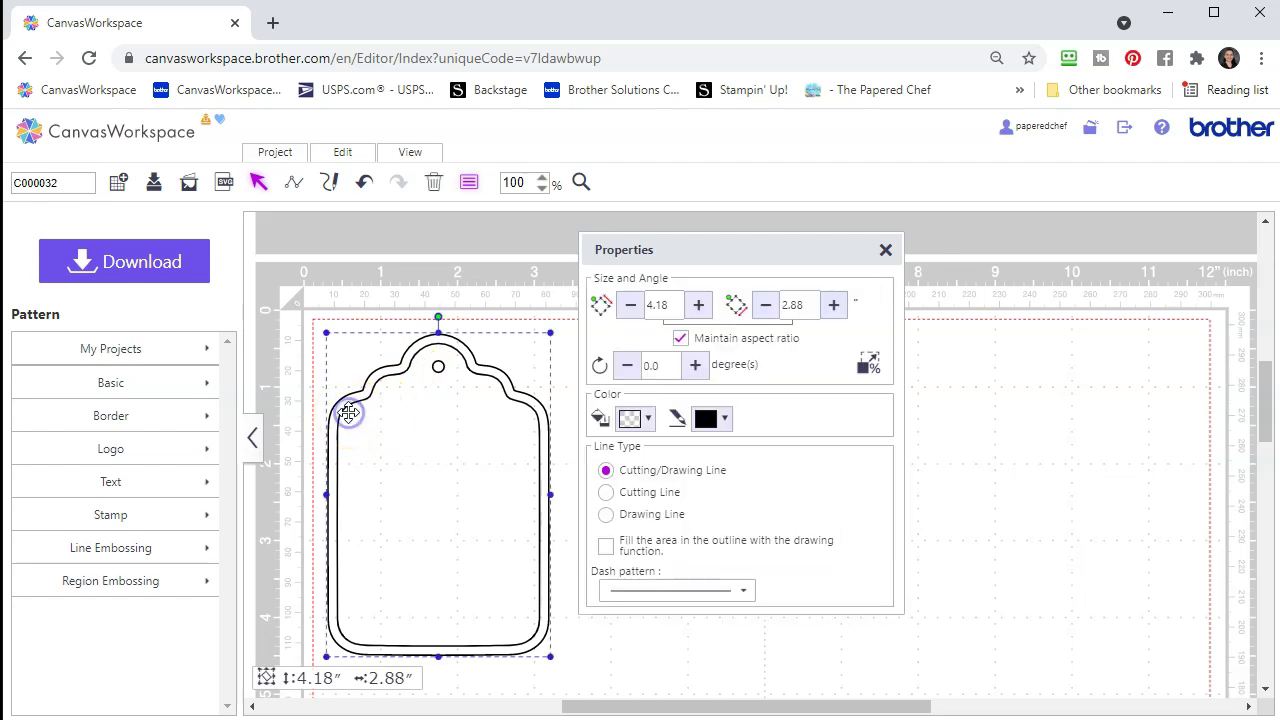
click(683, 454)
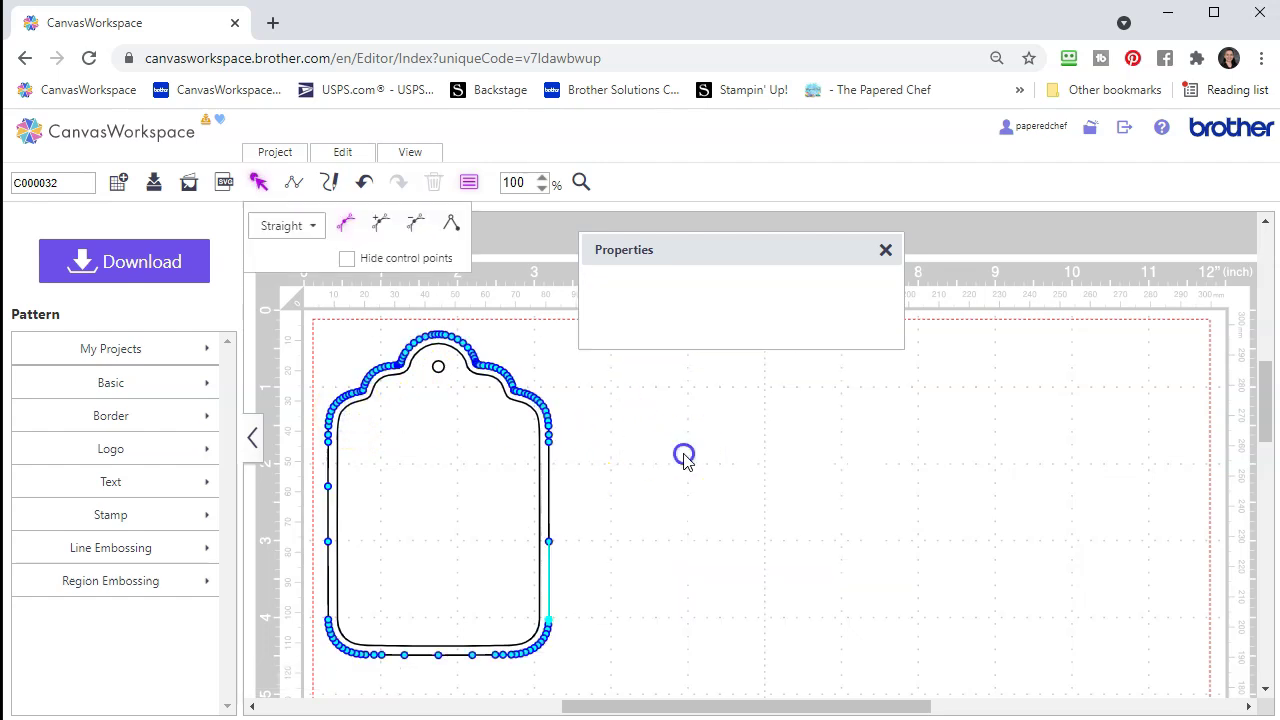
click(549, 423)
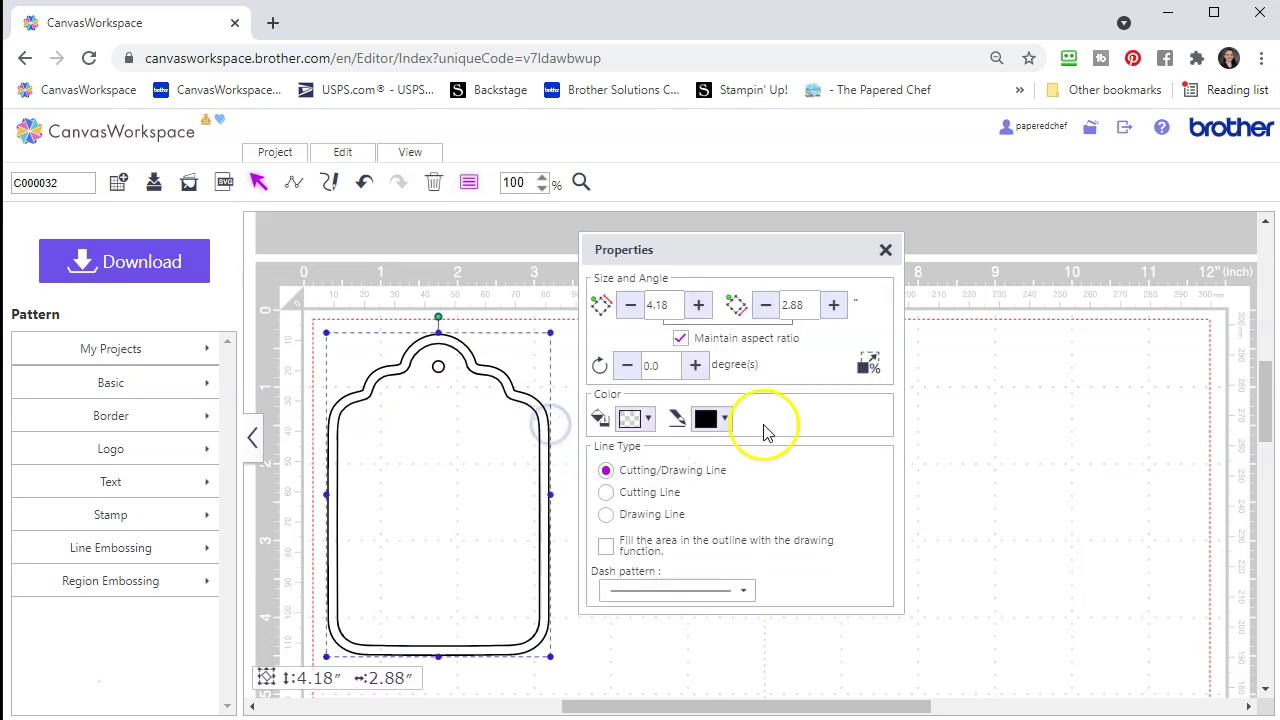
click(345, 151)
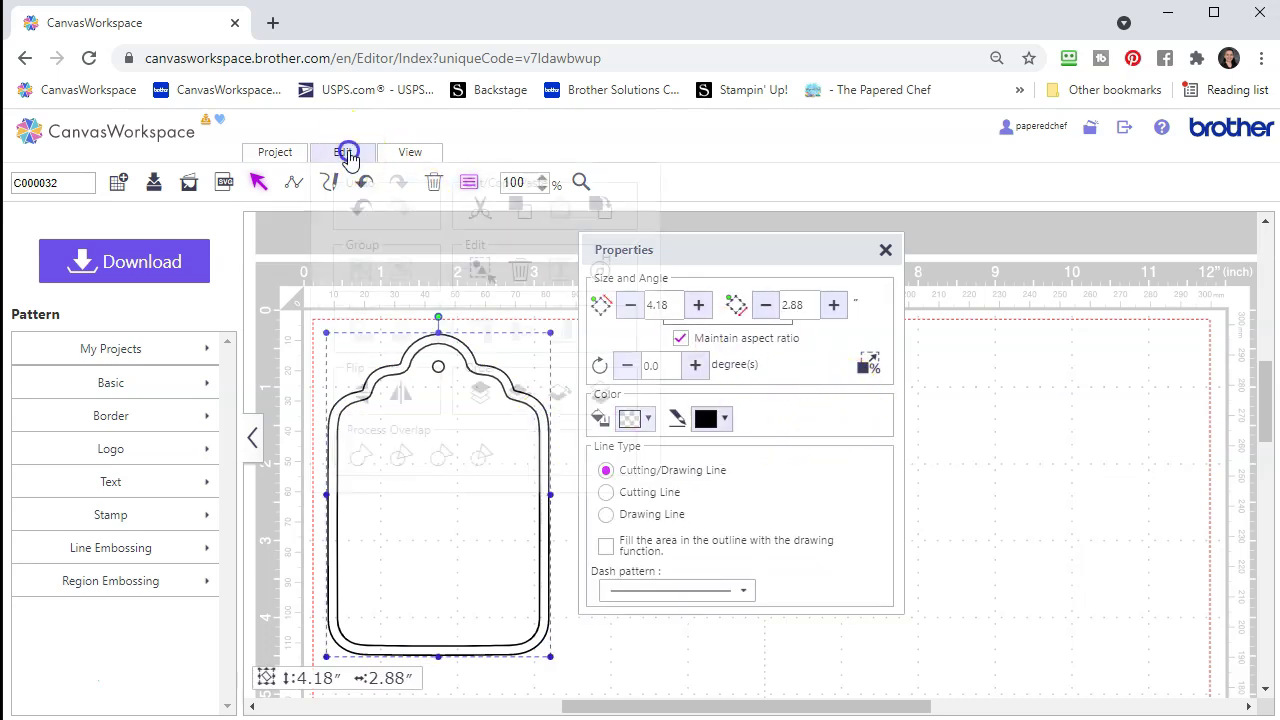
click(605, 398)
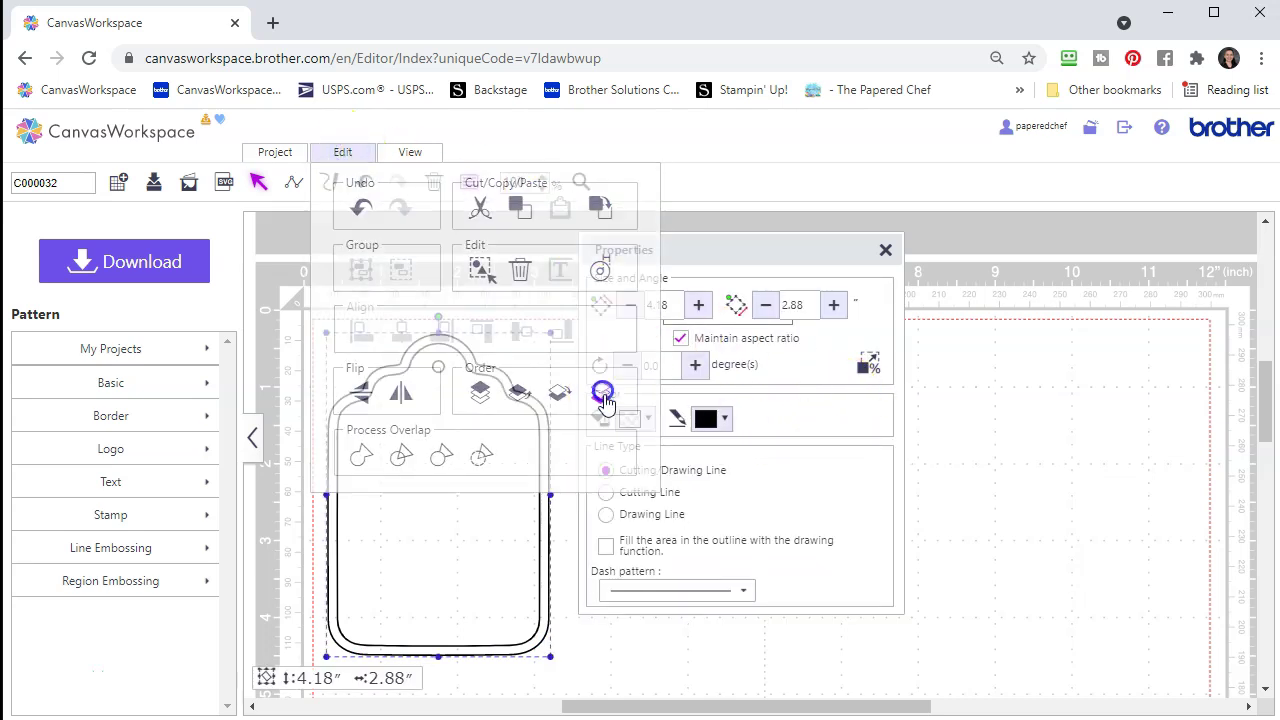
click(648, 676)
Step: Duplicate the tag's small hole
click(439, 369)
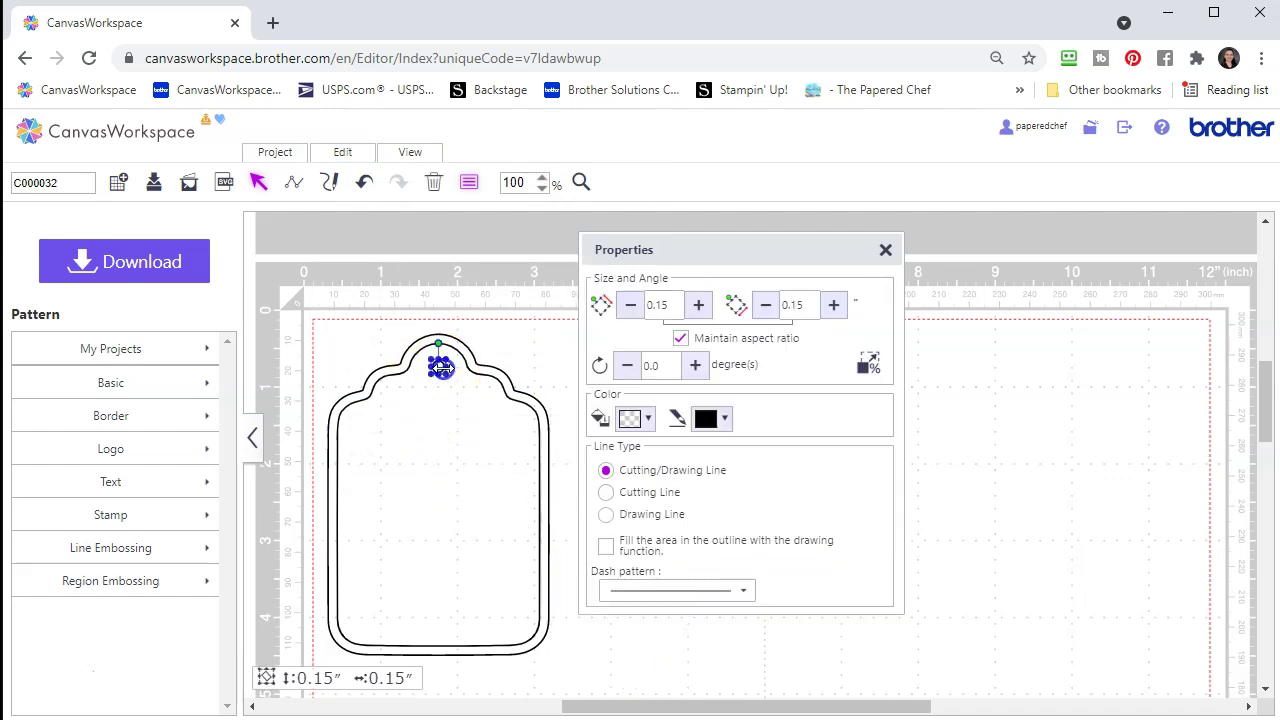
click(433, 378)
drag(433, 378, 425, 371)
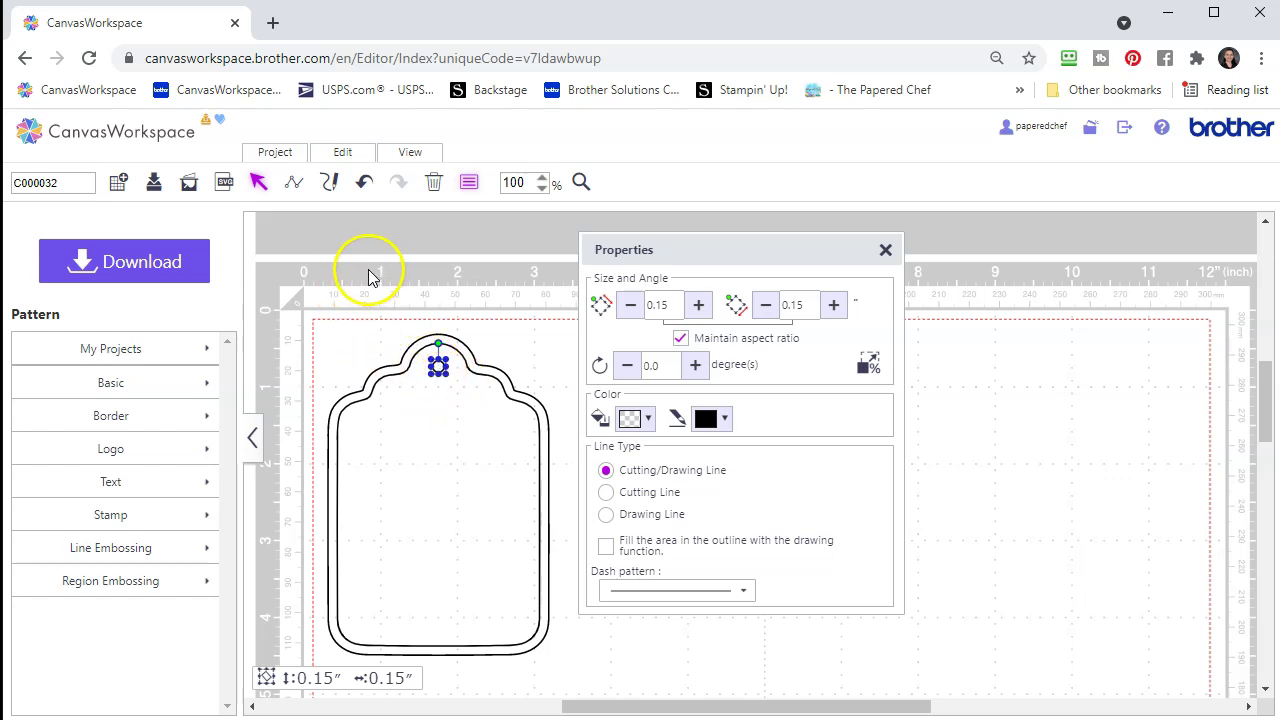
click(342, 153)
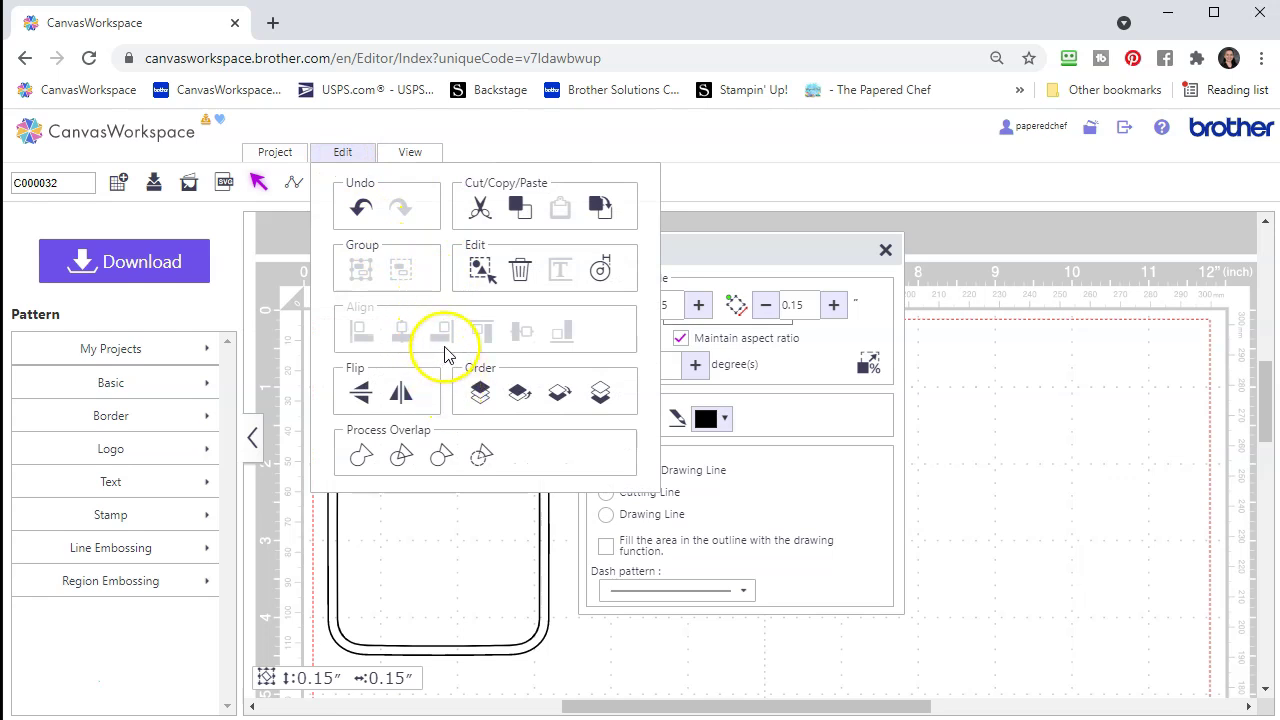
click(600, 209)
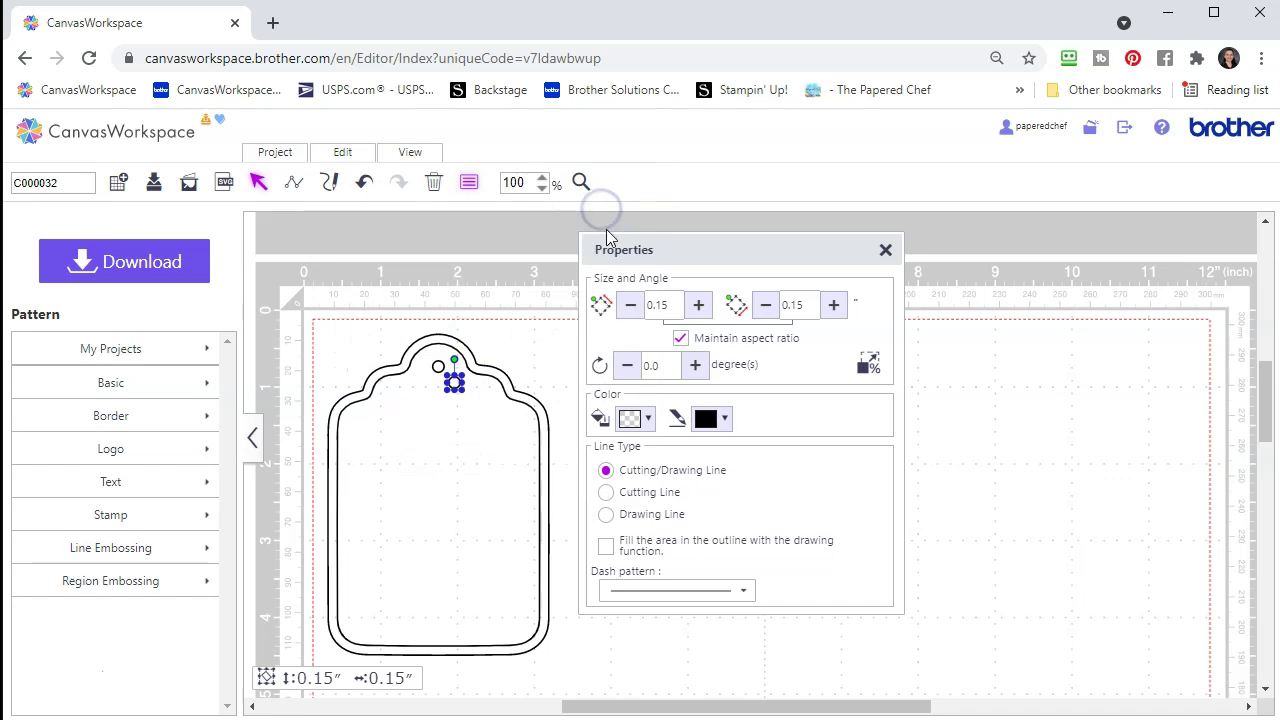
click(1132, 412)
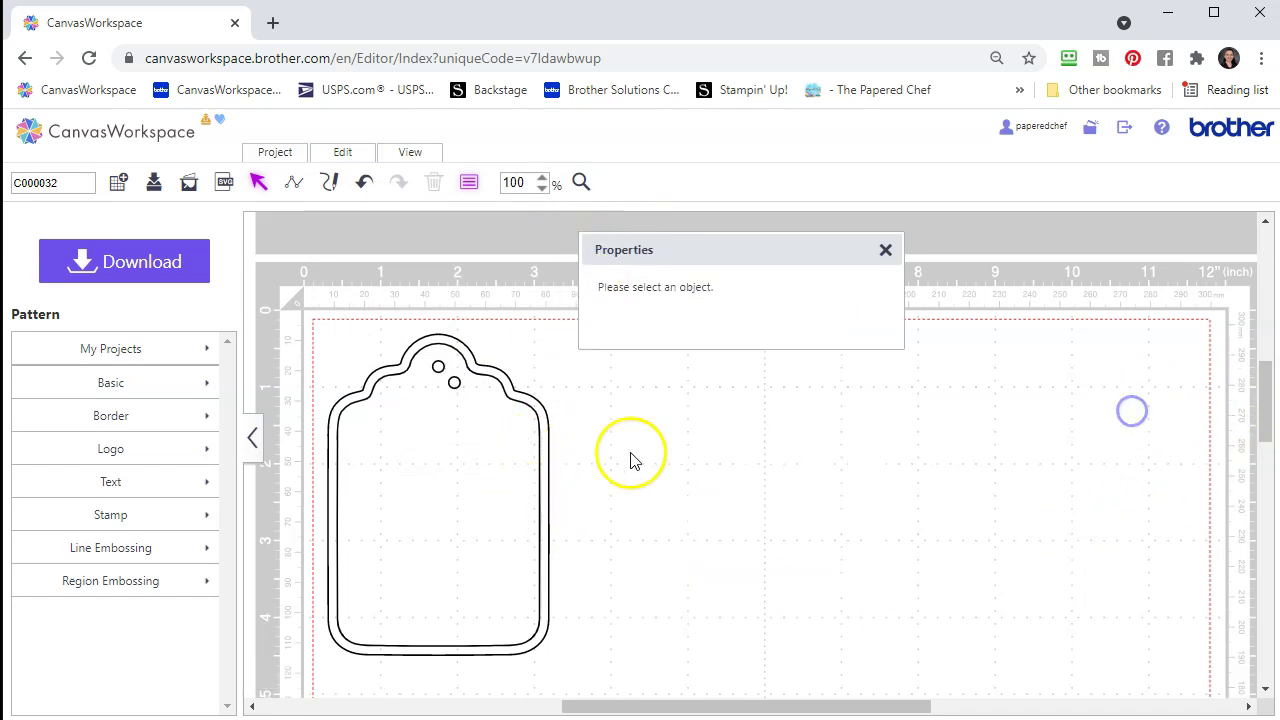
Step: Place the duplicate hole directly over the original one, fine-tuning its position at 150% zoom
click(455, 383)
drag(455, 383, 437, 368)
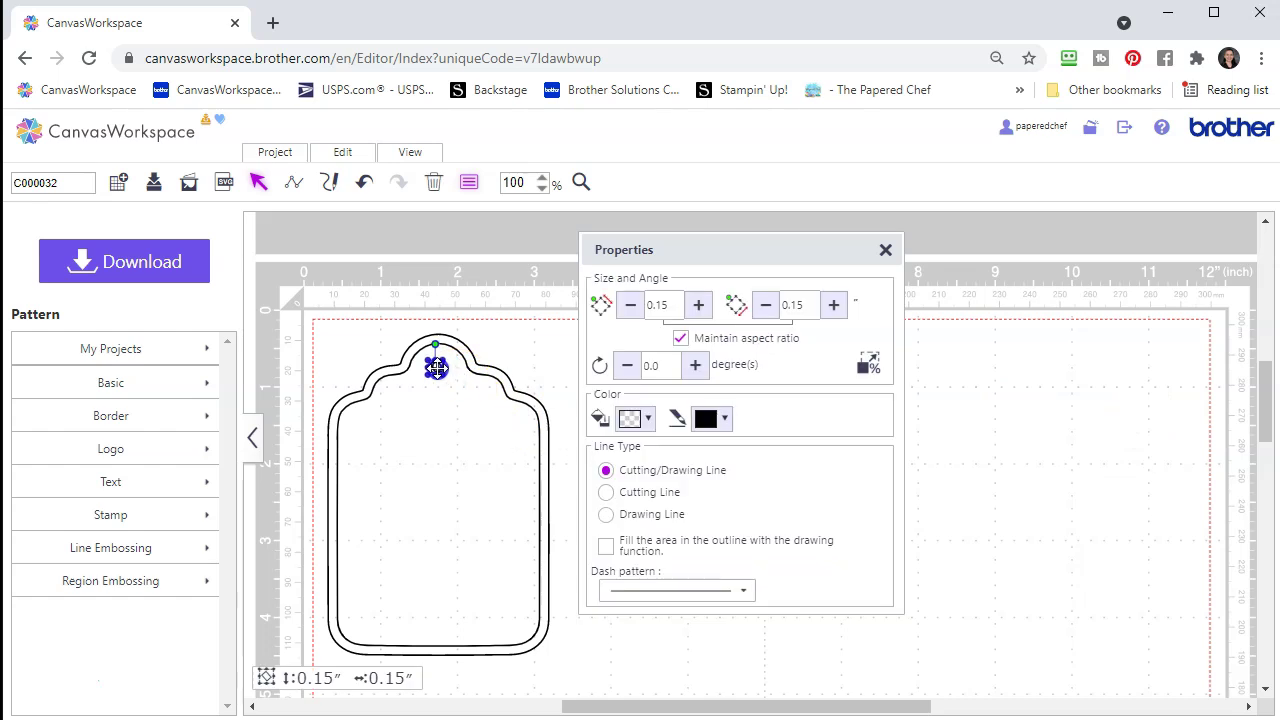
drag(437, 368, 439, 370)
click(541, 178)
drag(673, 704, 629, 706)
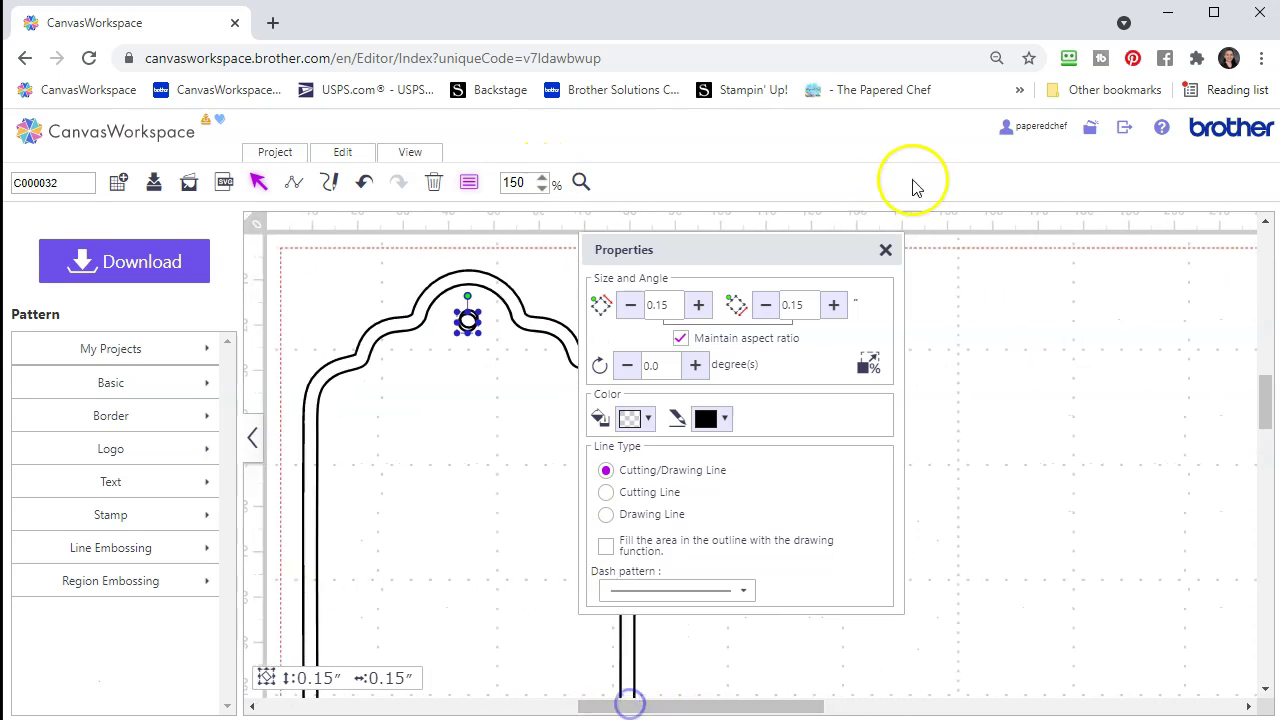
click(886, 250)
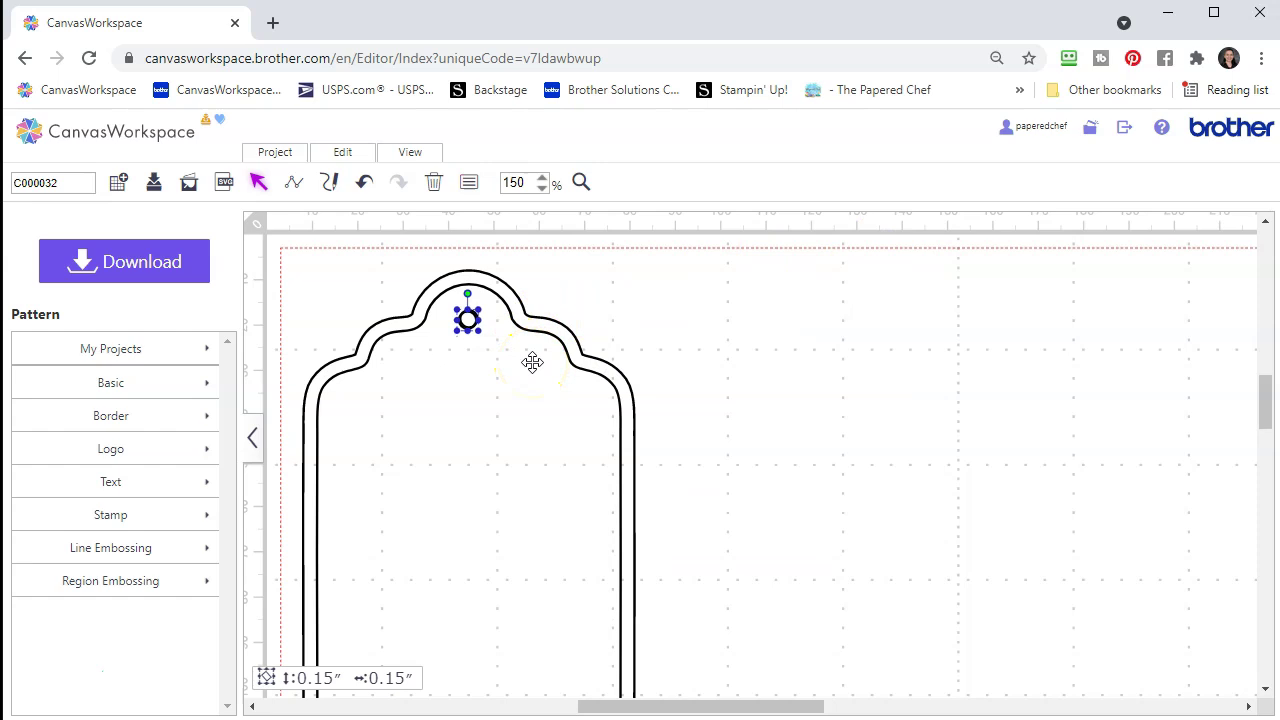
key(Right)
click(571, 418)
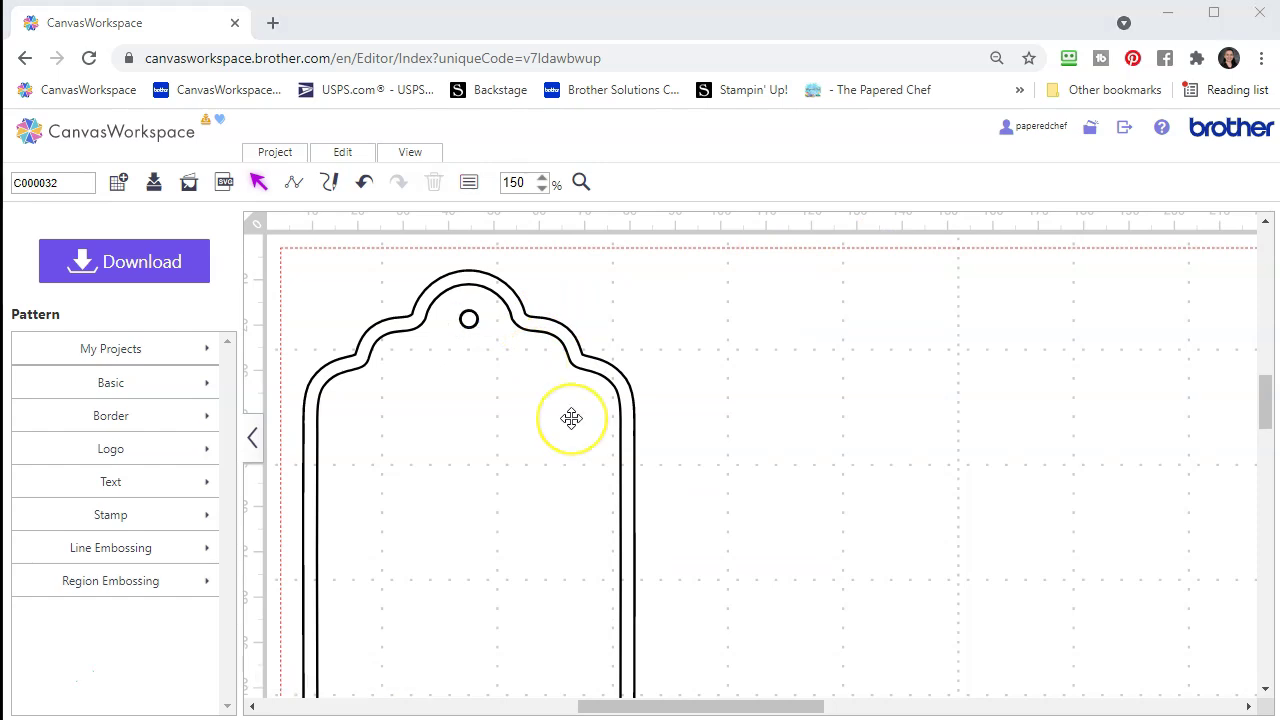
Step: Move the outer outline together with one hole to the right, clear of the inner tag, and group them
click(469, 318)
click(538, 320)
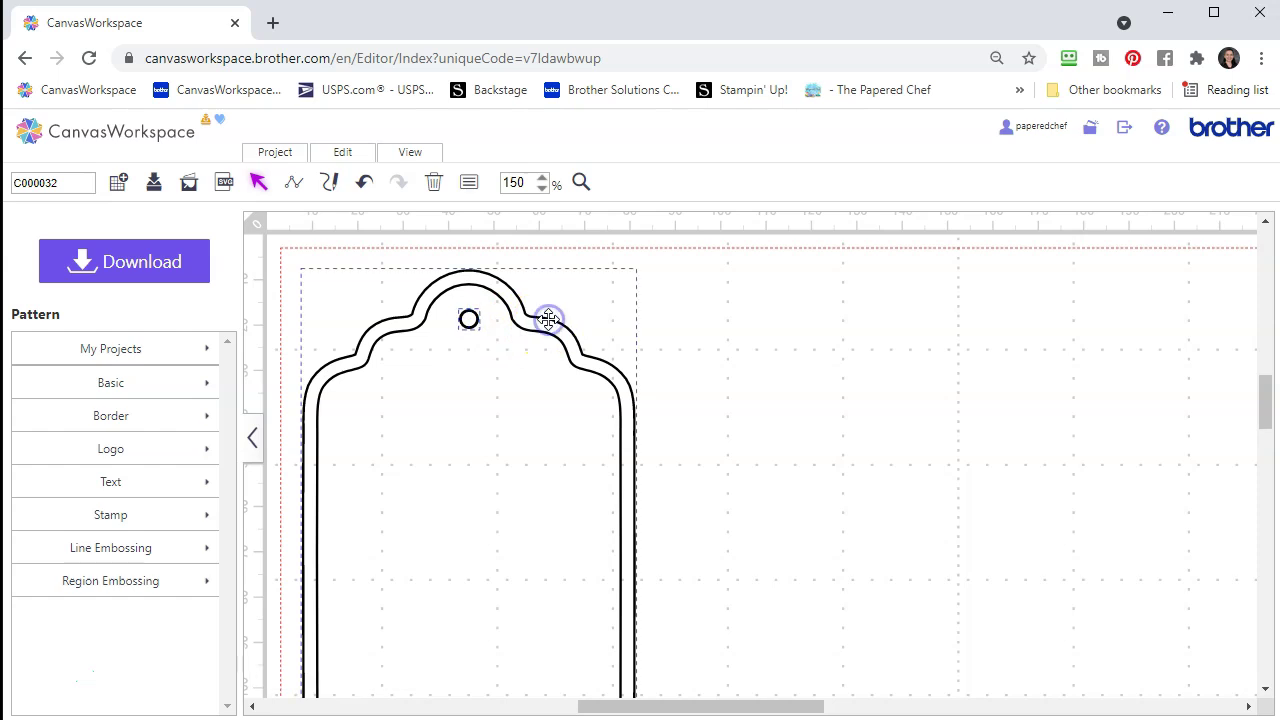
drag(548, 320, 1034, 348)
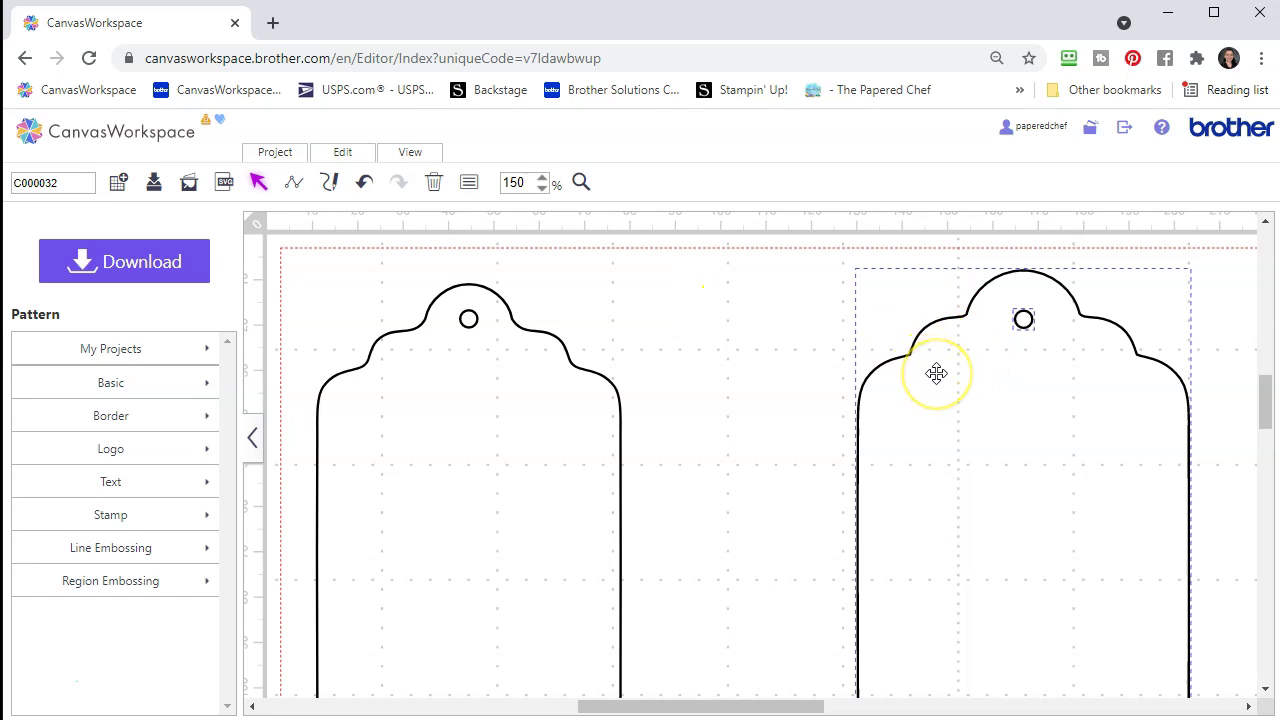
click(344, 155)
click(352, 272)
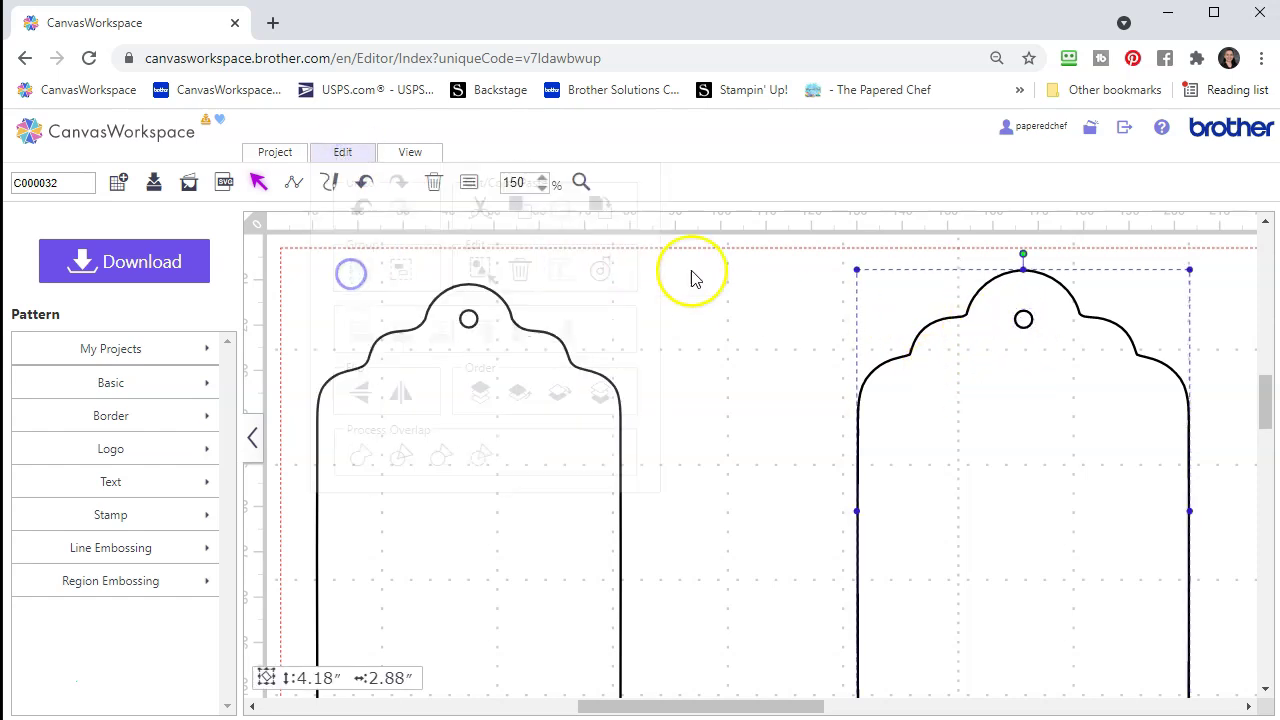
drag(968, 314, 1026, 309)
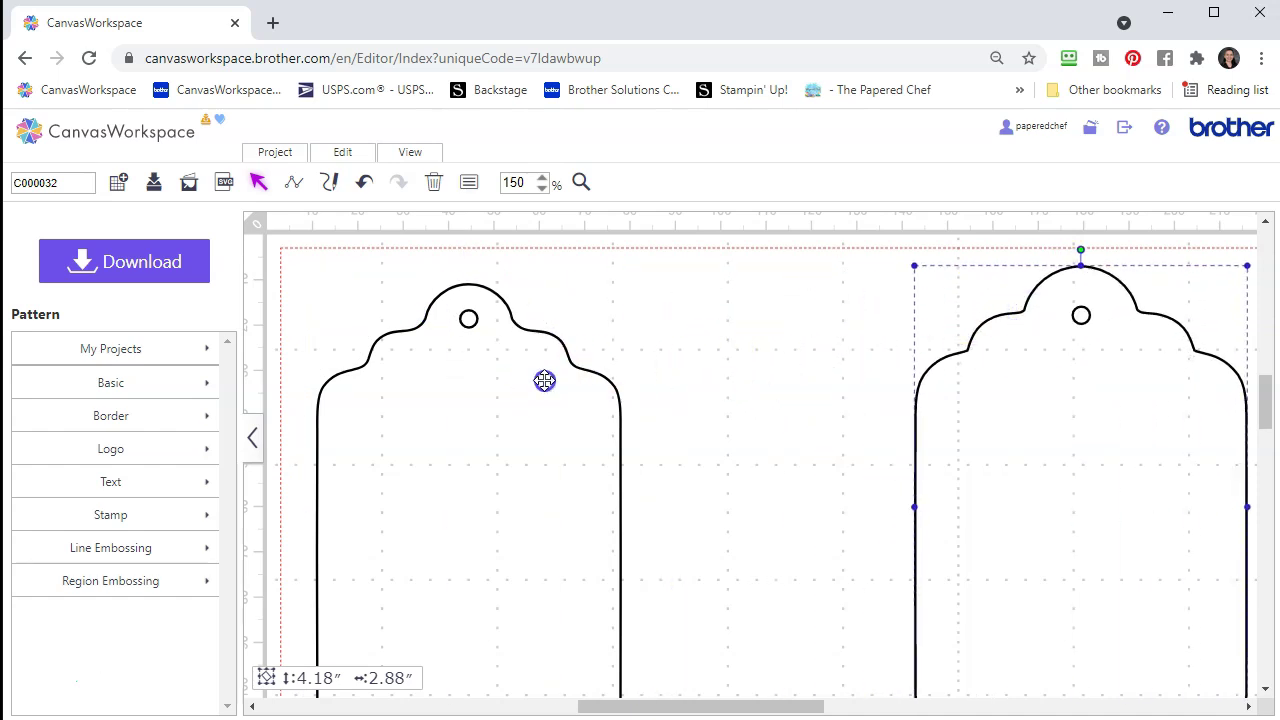
Step: Group the inner tag outline with its remaining hole
click(749, 320)
drag(737, 297, 455, 354)
click(336, 153)
click(355, 266)
Step: Reposition the two grouped tags at 100% zoom, shifting the larger one farther right of the smaller one
click(711, 348)
click(509, 395)
drag(509, 395, 480, 395)
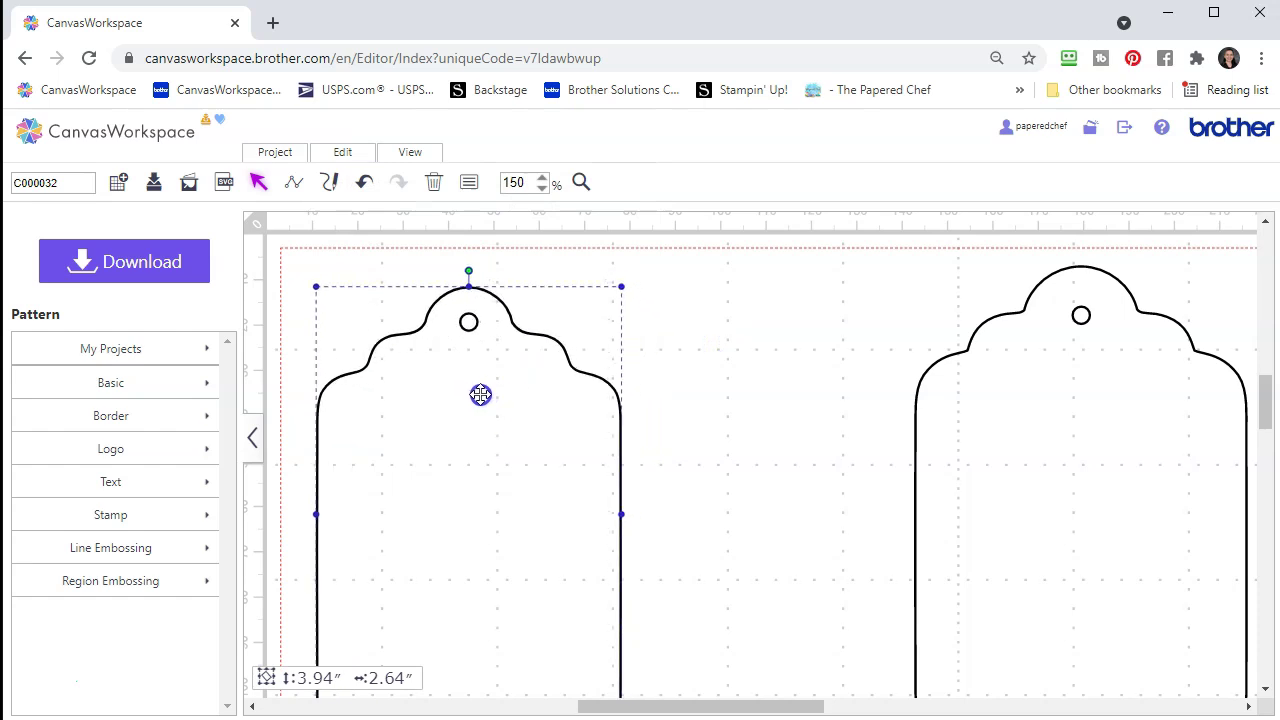
click(540, 188)
drag(929, 460, 1016, 459)
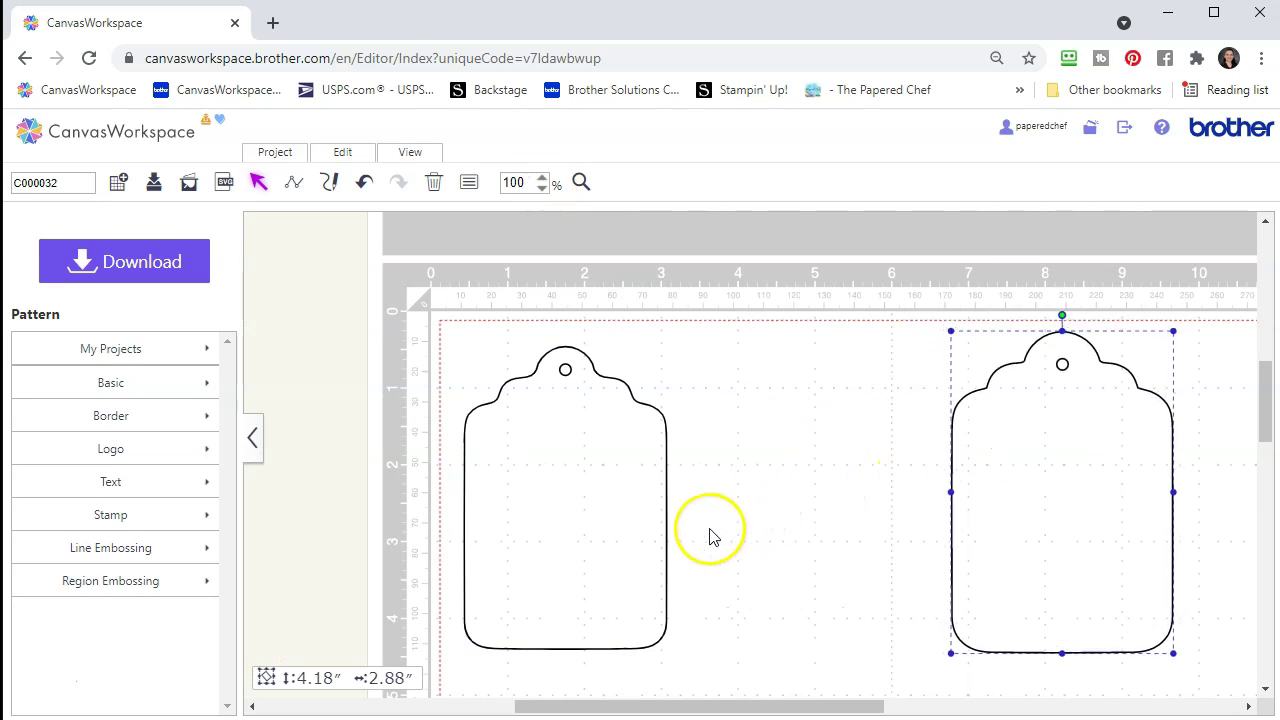
Step: Browse the built-in logo patterns and add the Happy Birthday word design to the mat
click(158, 458)
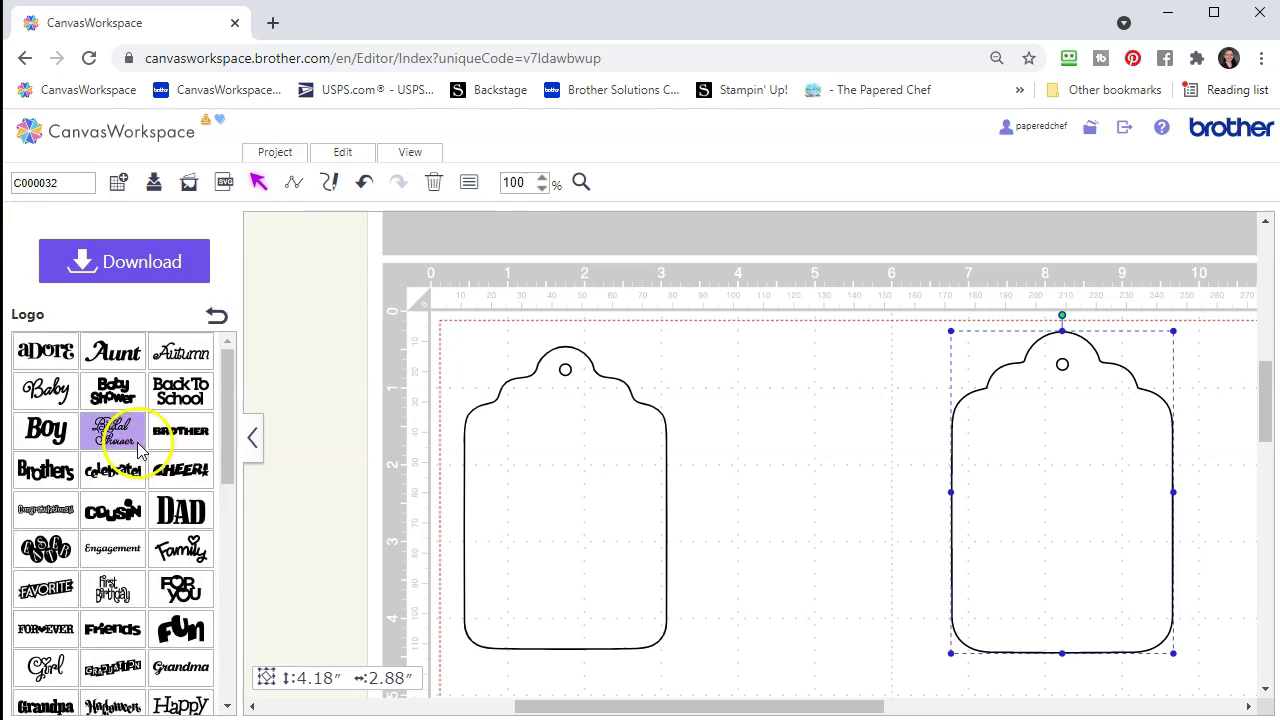
scroll(156, 479, down, 1)
scroll(156, 480, down, 1)
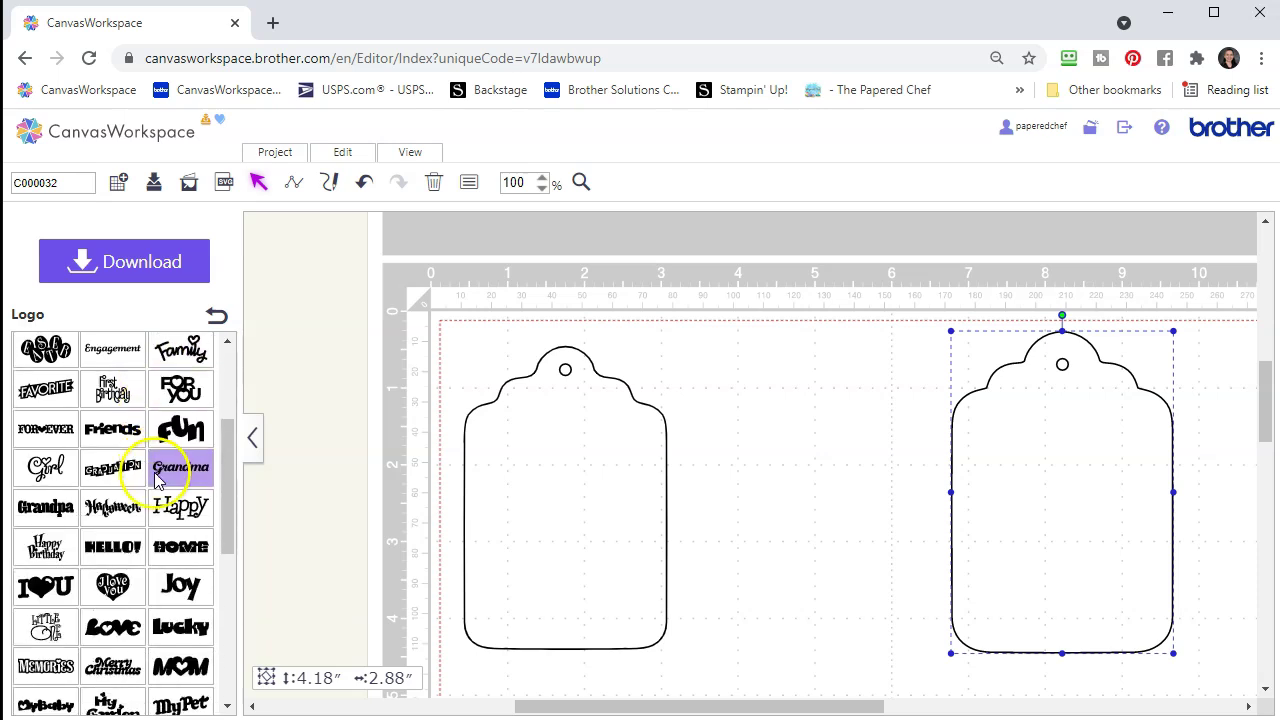
scroll(156, 489, down, 2)
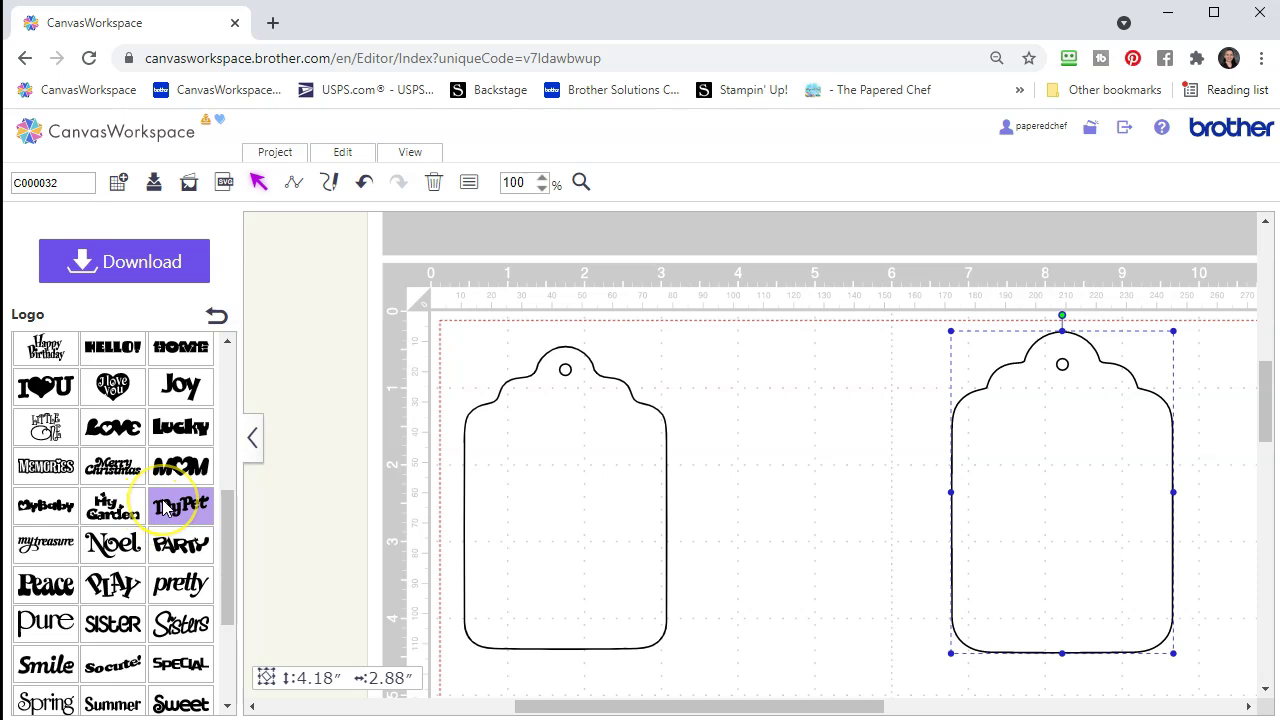
scroll(155, 511, down, 1)
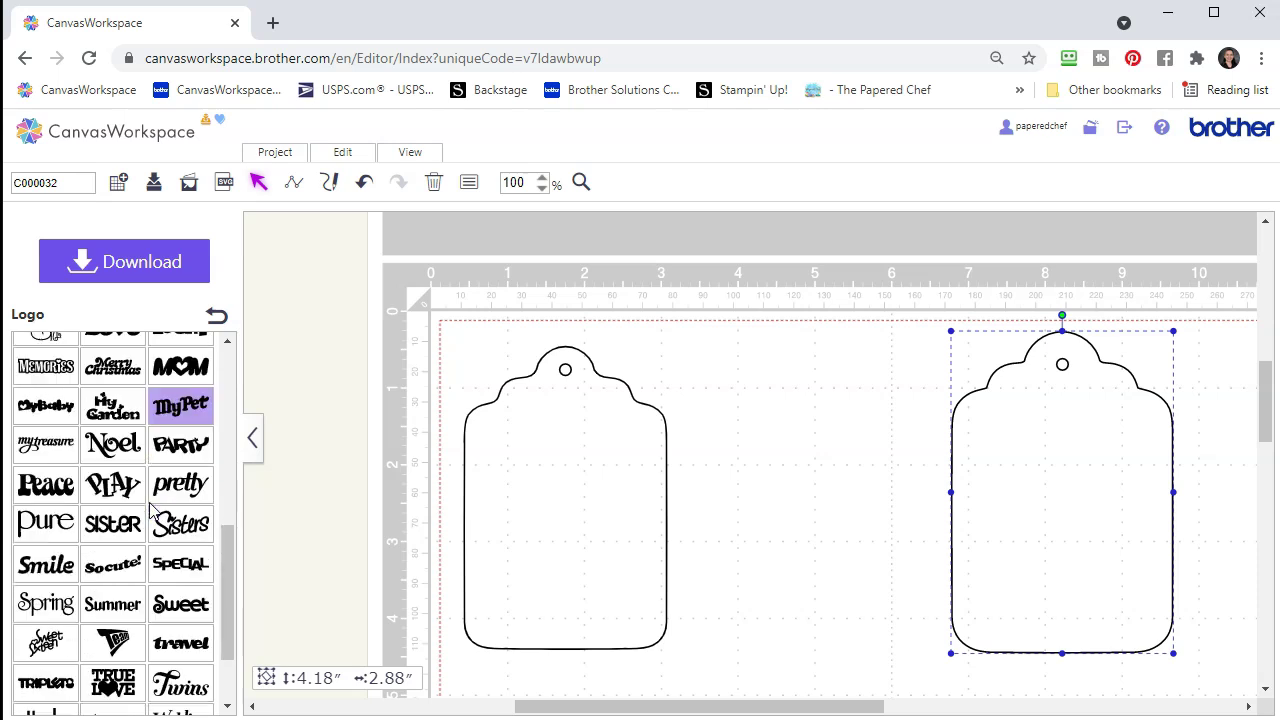
scroll(155, 511, down, 1)
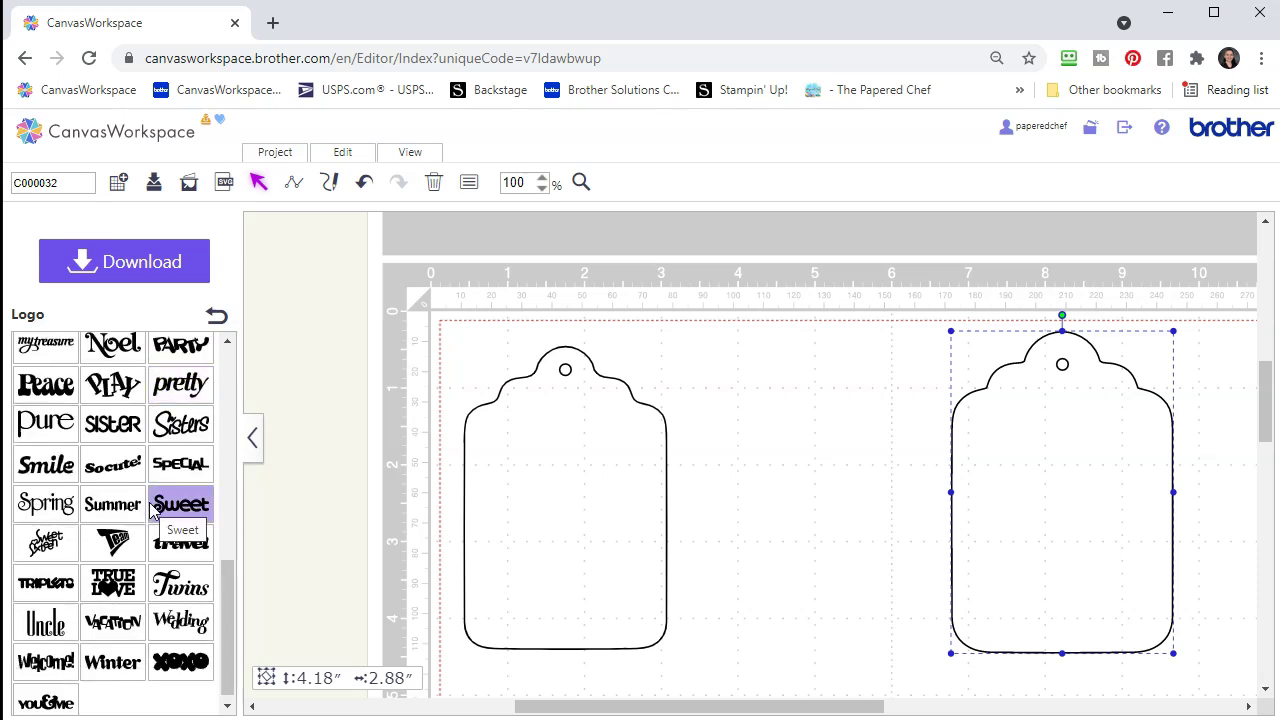
scroll(152, 510, up, 2)
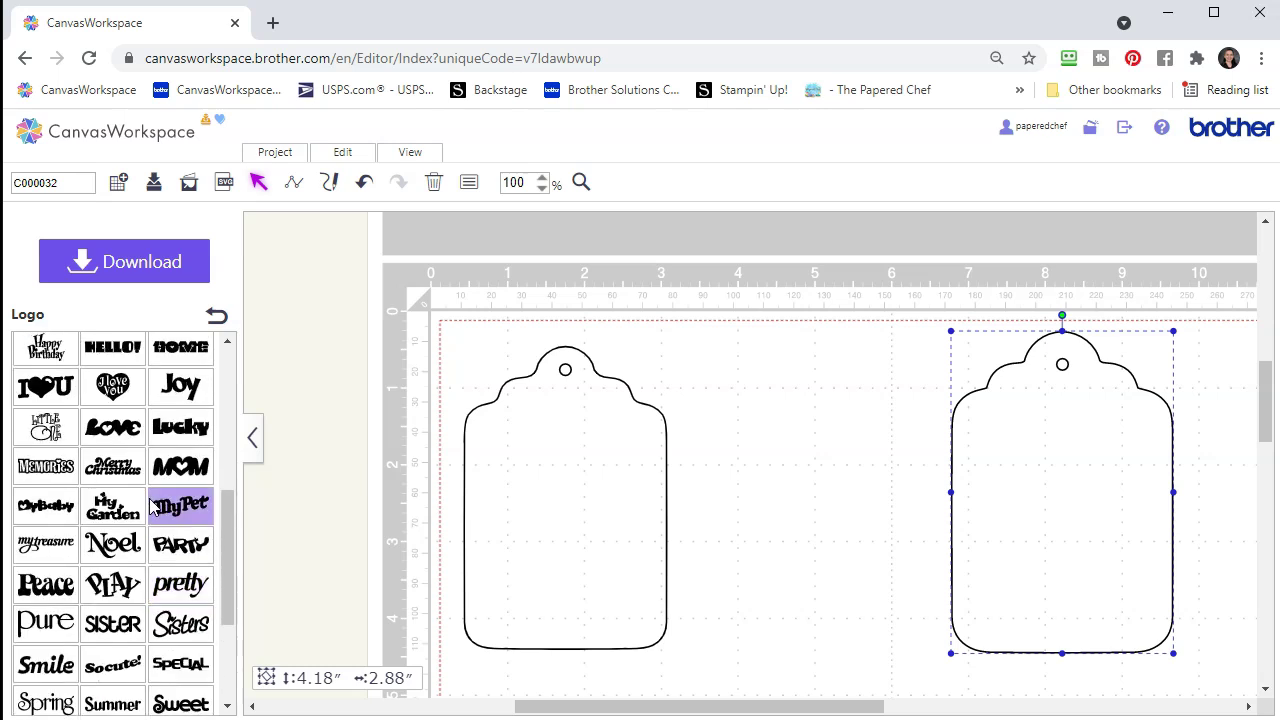
scroll(152, 505, up, 1)
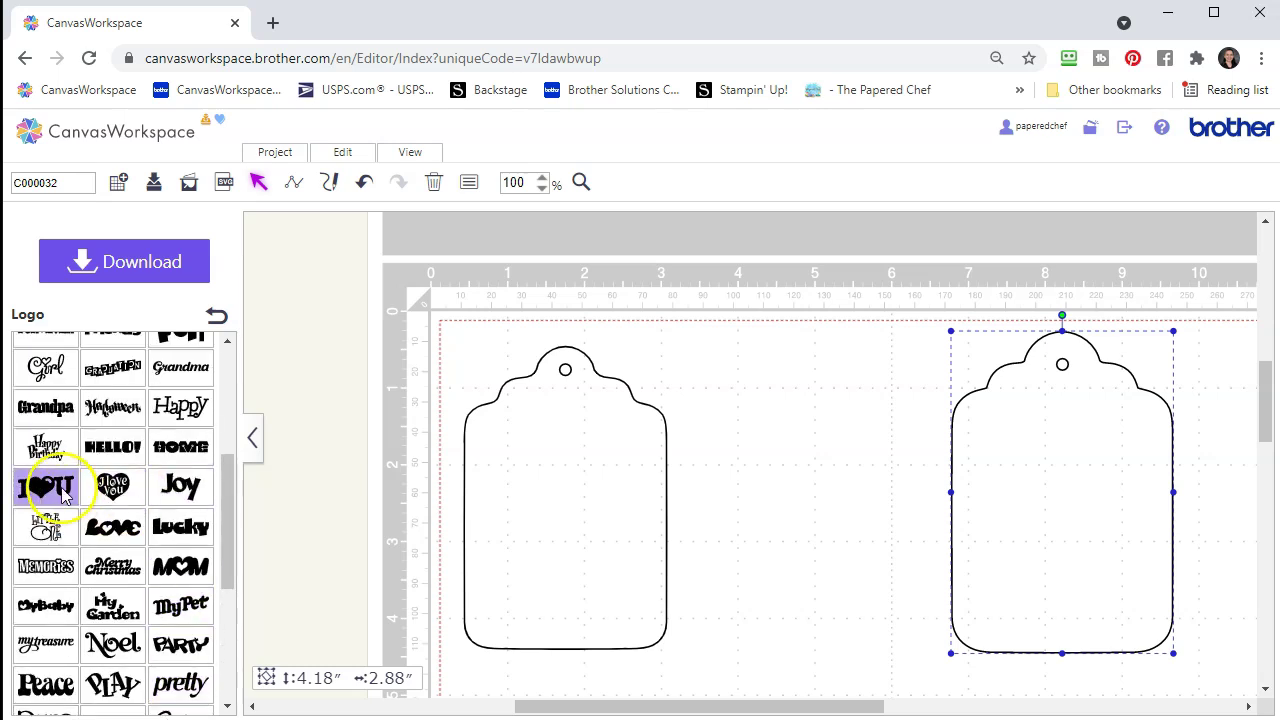
click(38, 456)
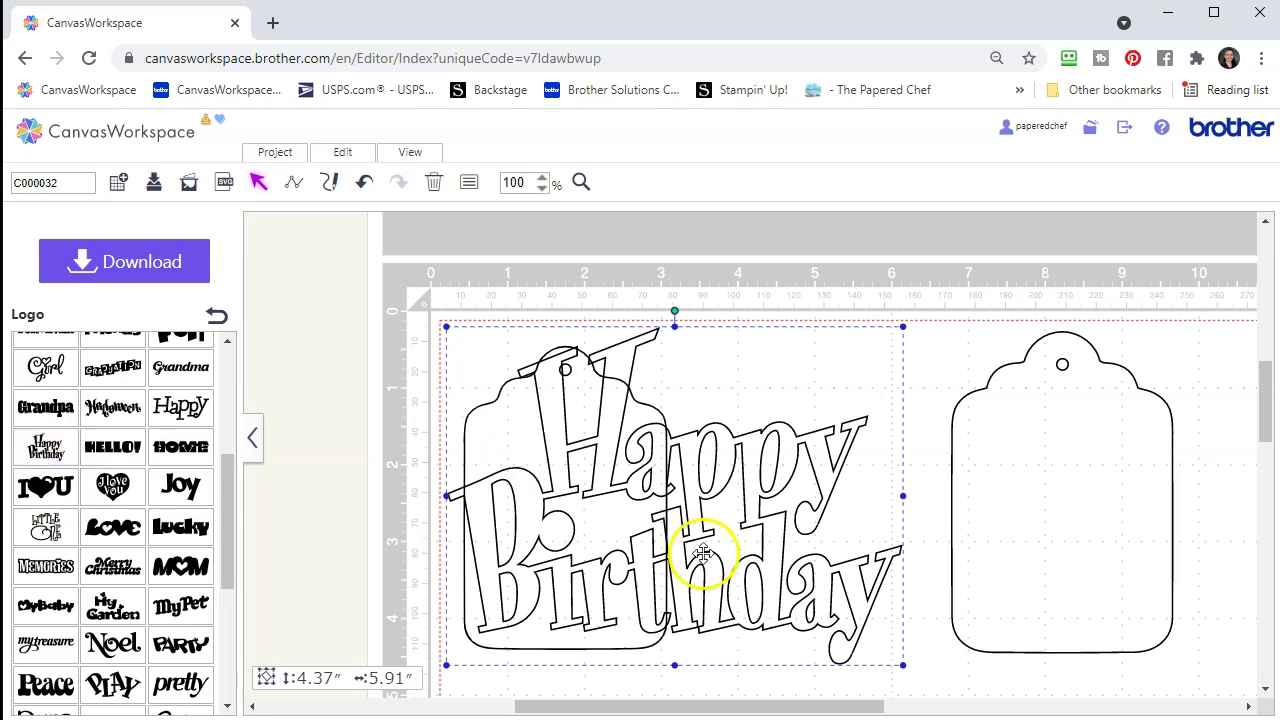
Step: Shrink the Happy Birthday design onto the upper part of the smaller tag and set its width to 2 inches, keeping proportions
drag(900, 665, 611, 457)
drag(558, 420, 590, 505)
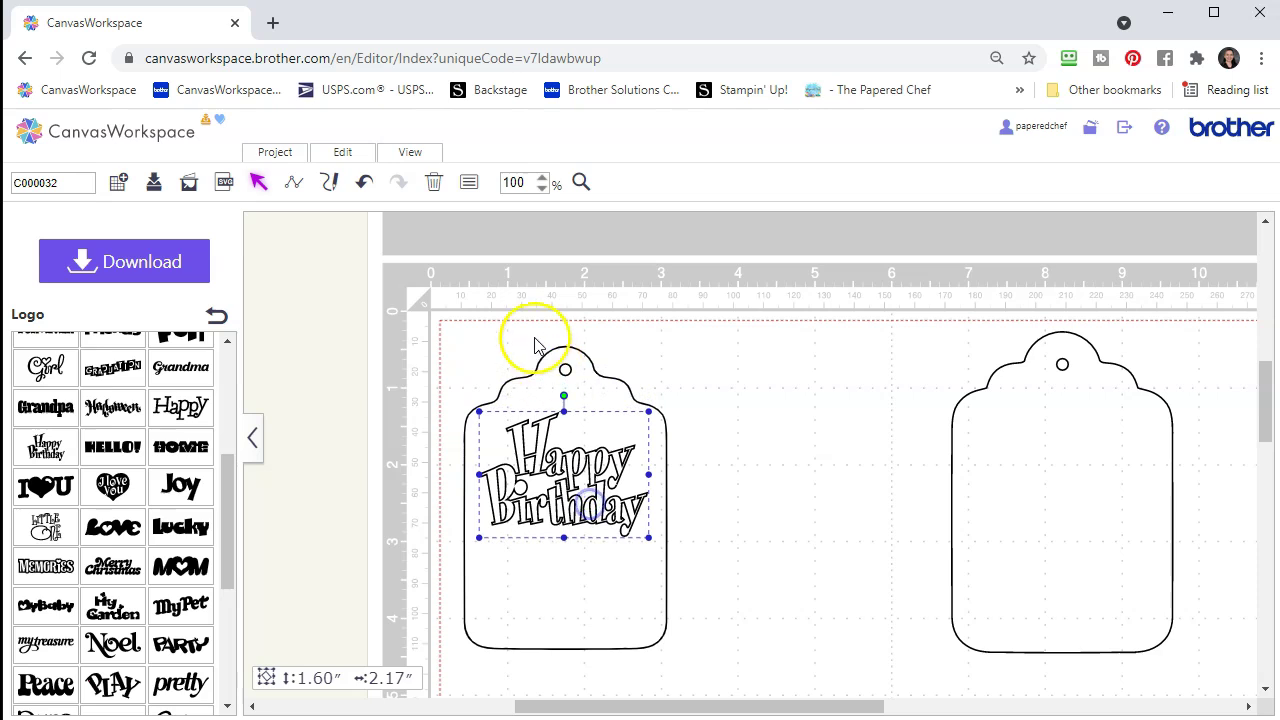
click(468, 186)
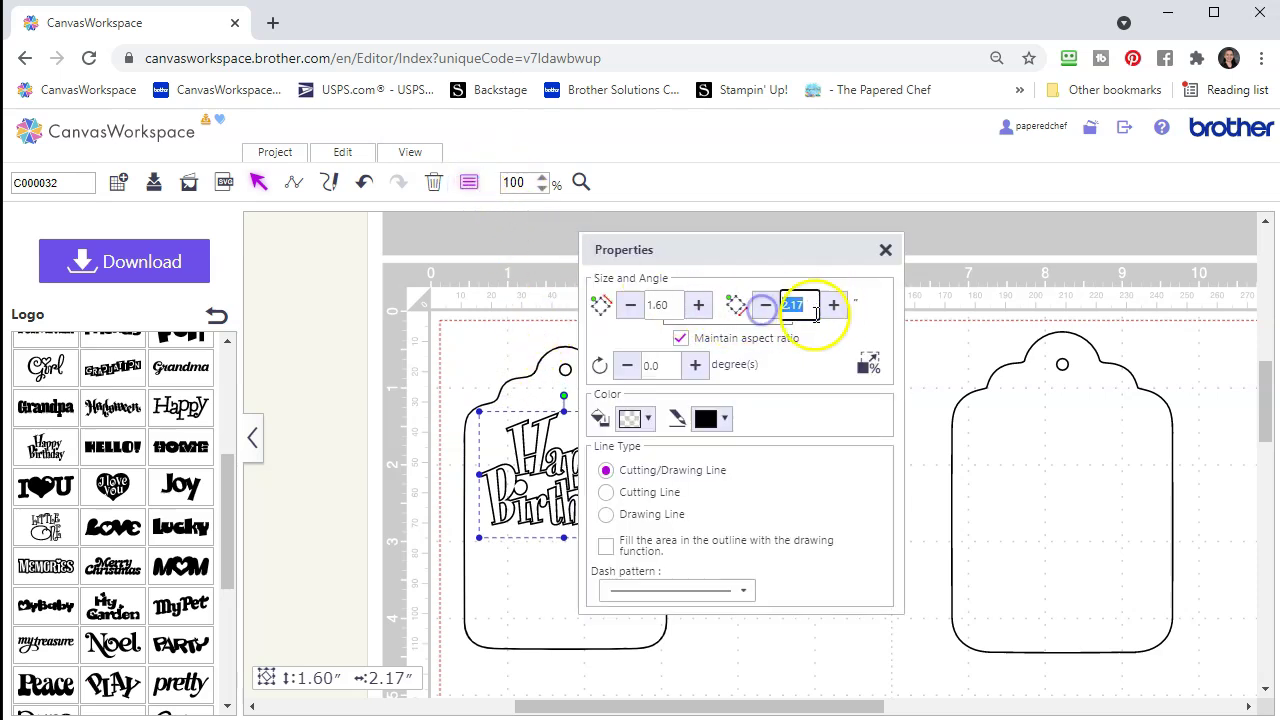
text(2)
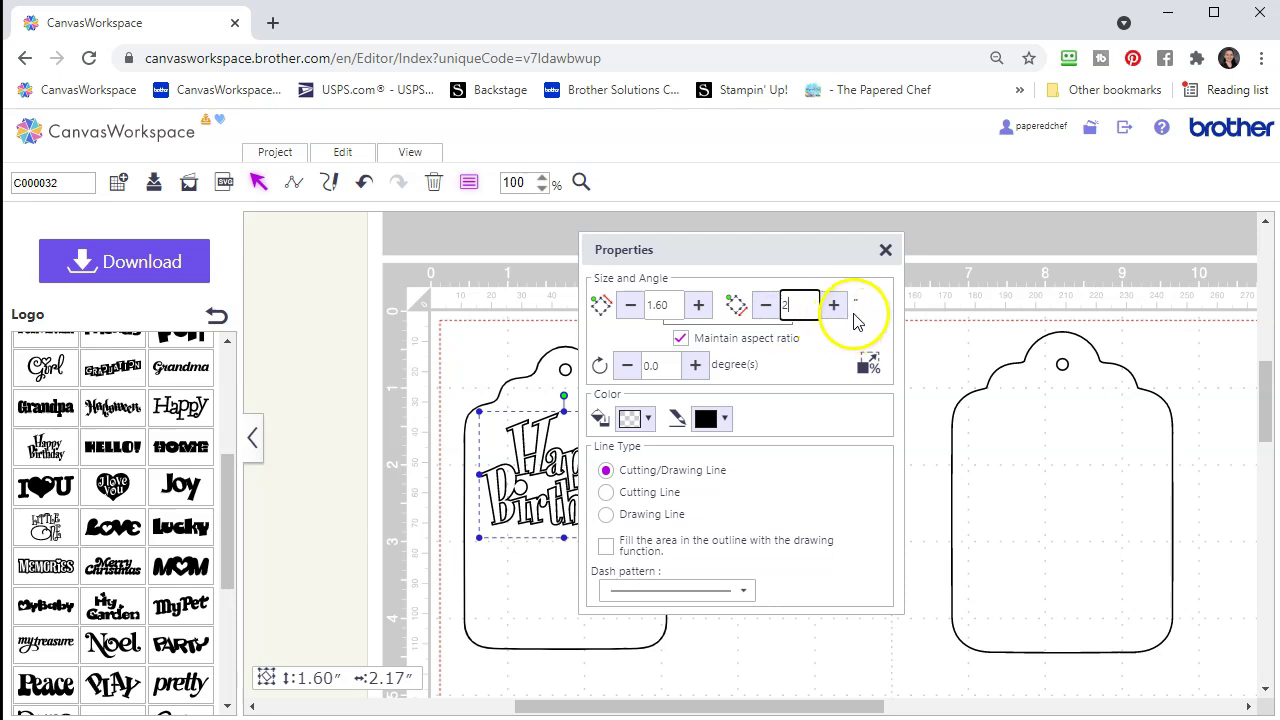
key(Return)
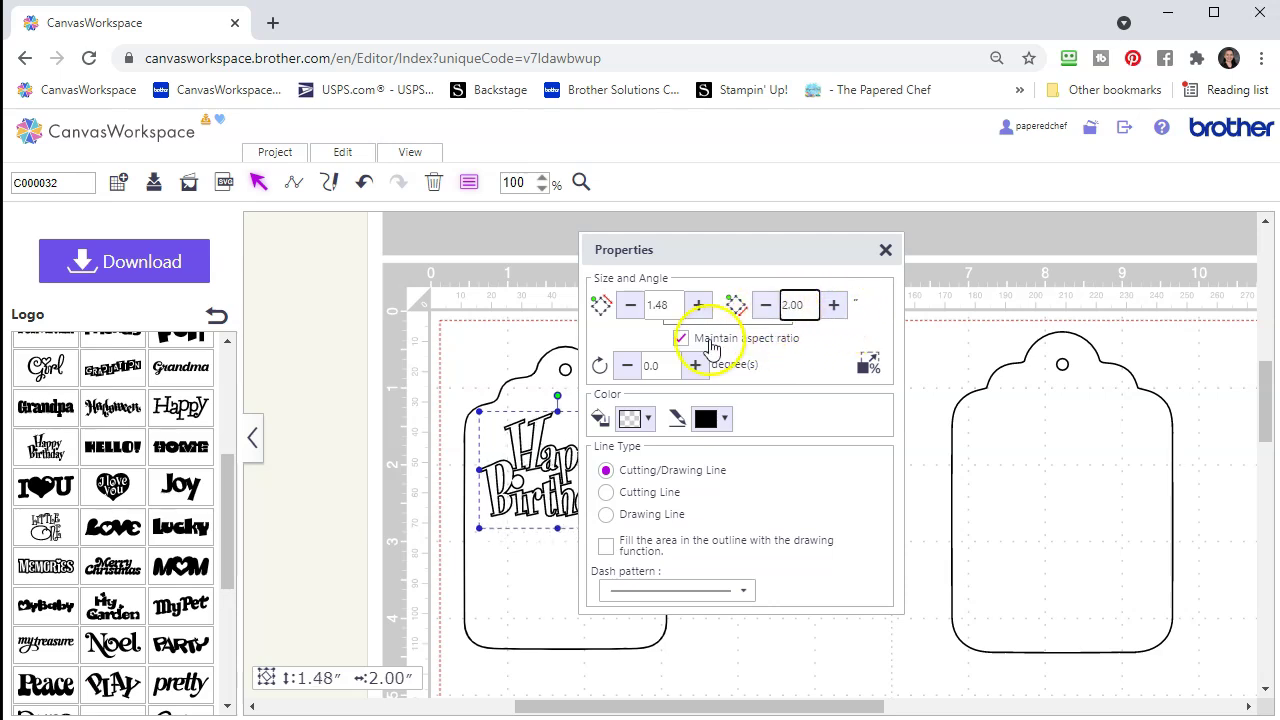
Step: Send the smaller tag to the back of the stacking order and select the Happy Birthday design
click(487, 372)
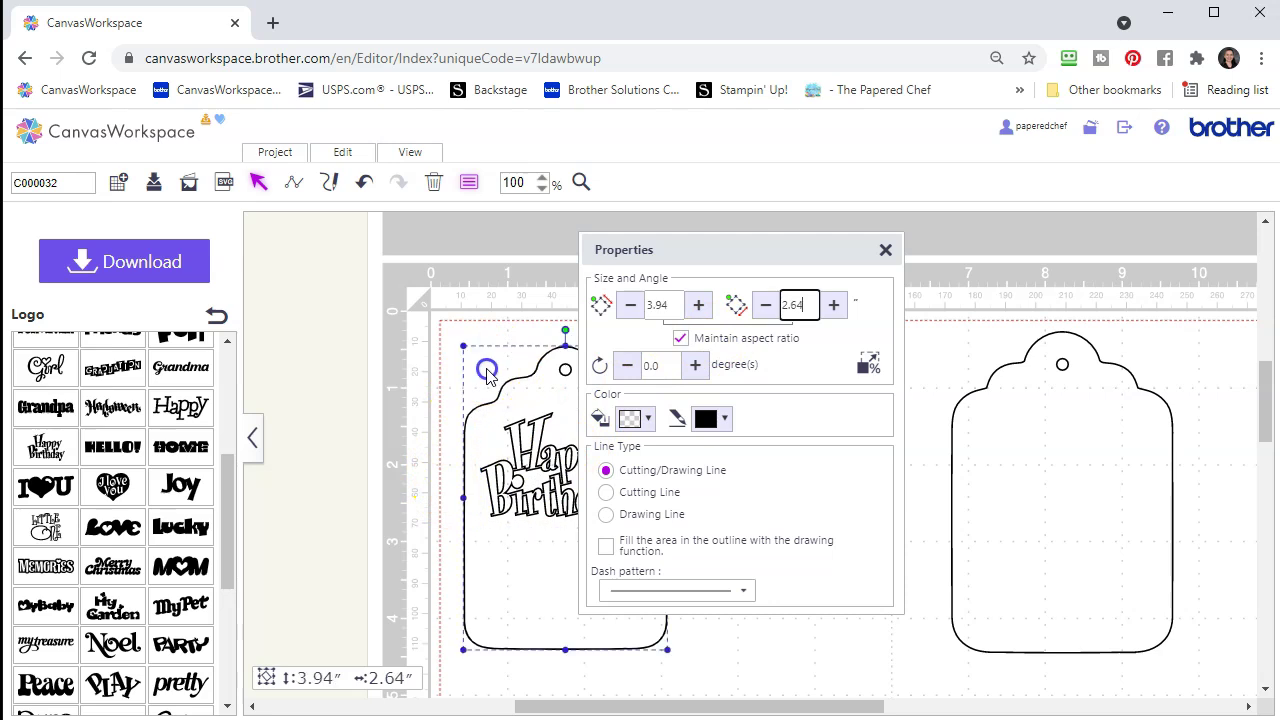
click(921, 420)
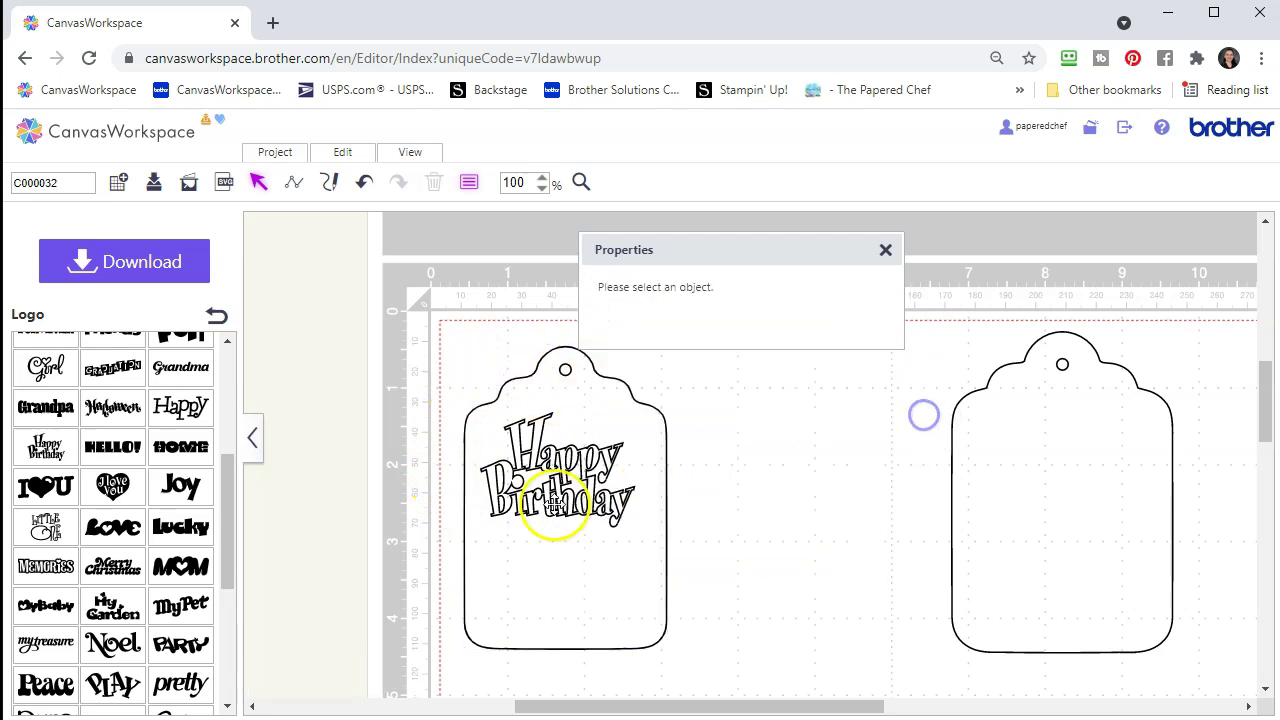
click(530, 478)
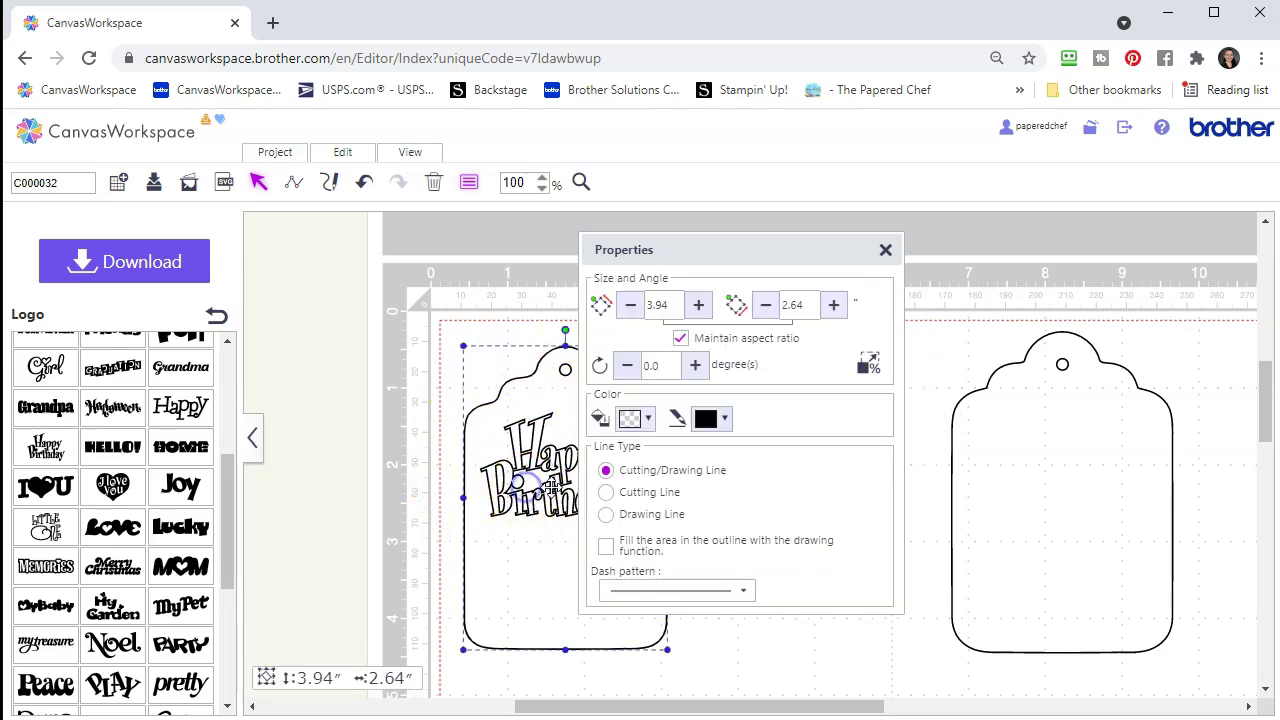
click(886, 251)
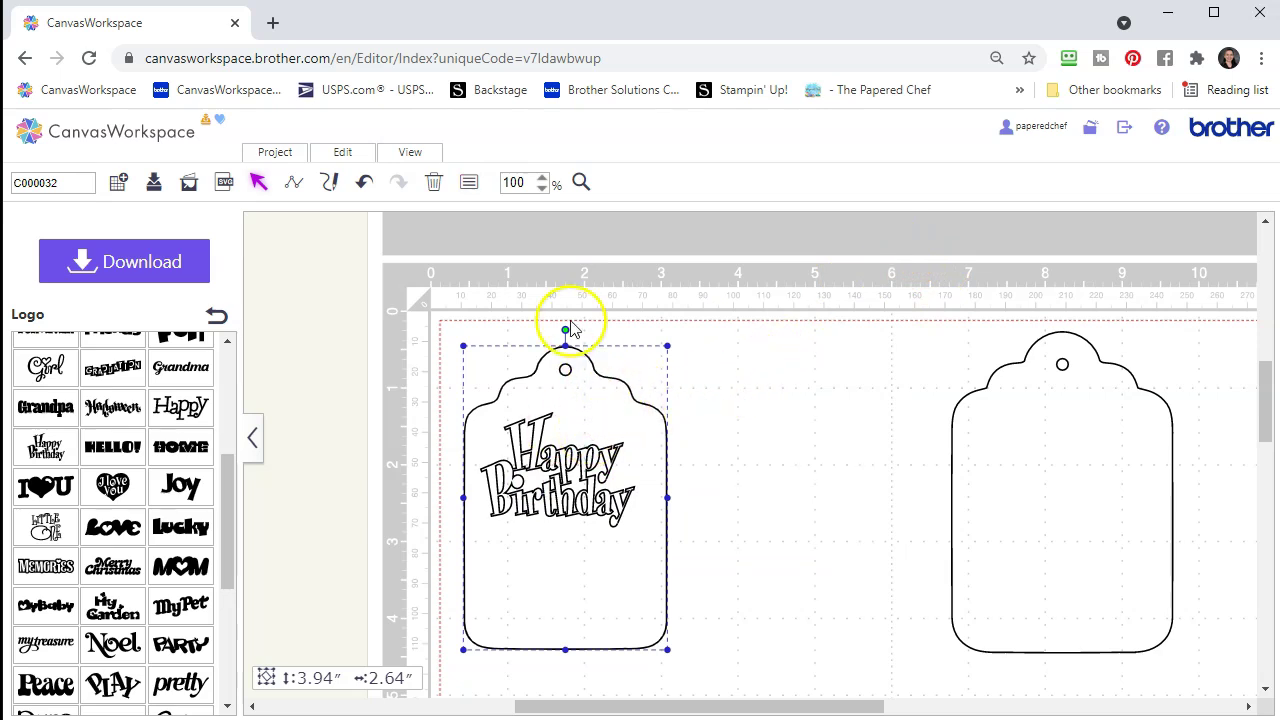
click(342, 154)
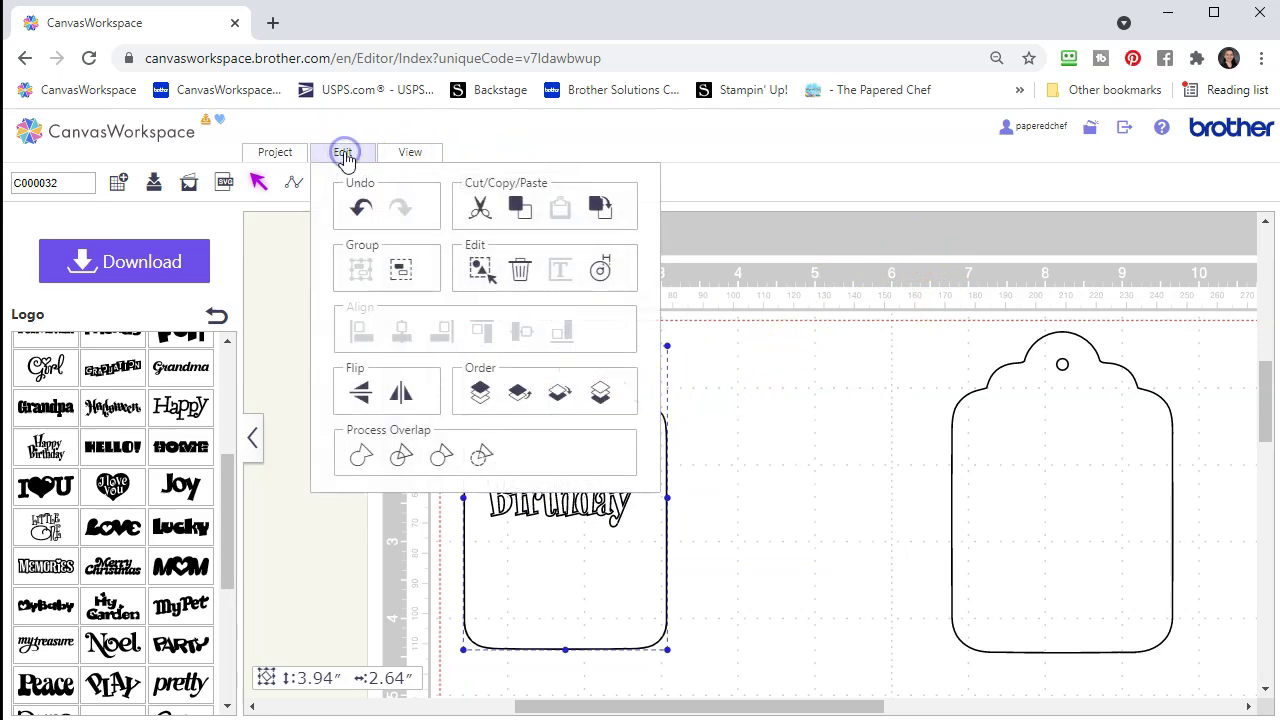
click(601, 399)
click(780, 434)
click(572, 486)
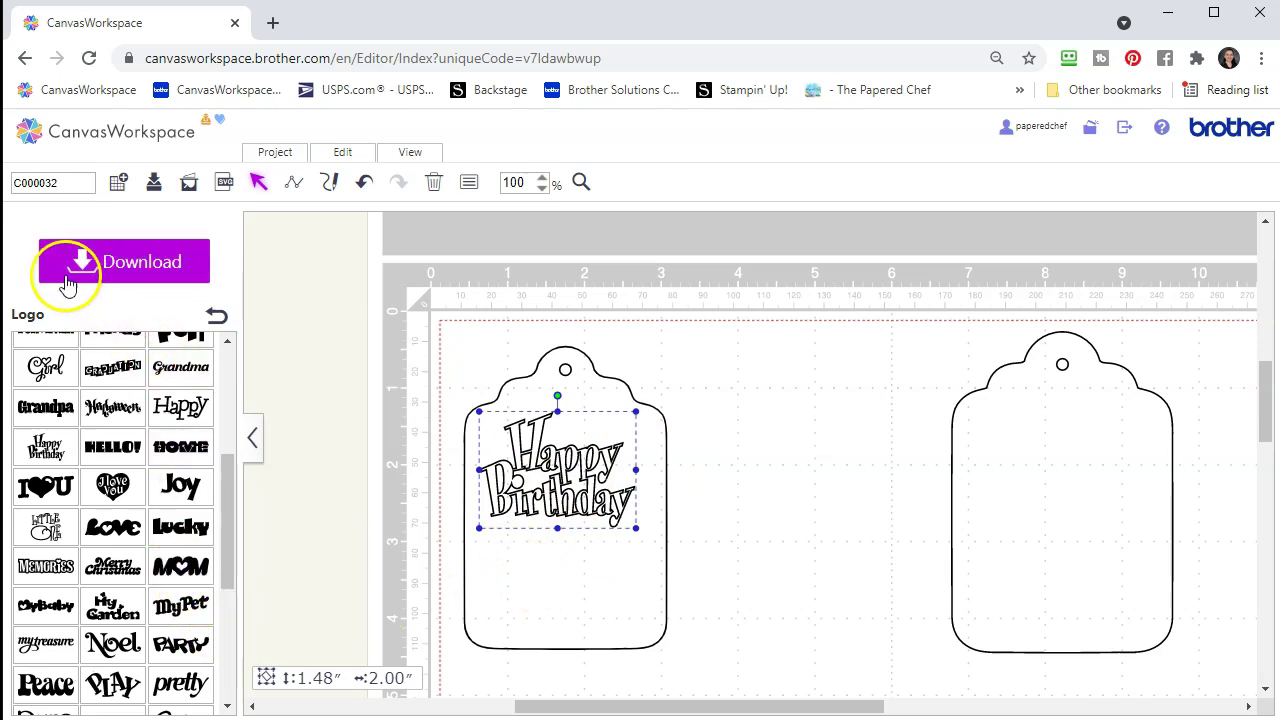
Step: Insert a text object in the FO-W012:Cairo font between the tags and change its wording to the recipient's first name
click(215, 318)
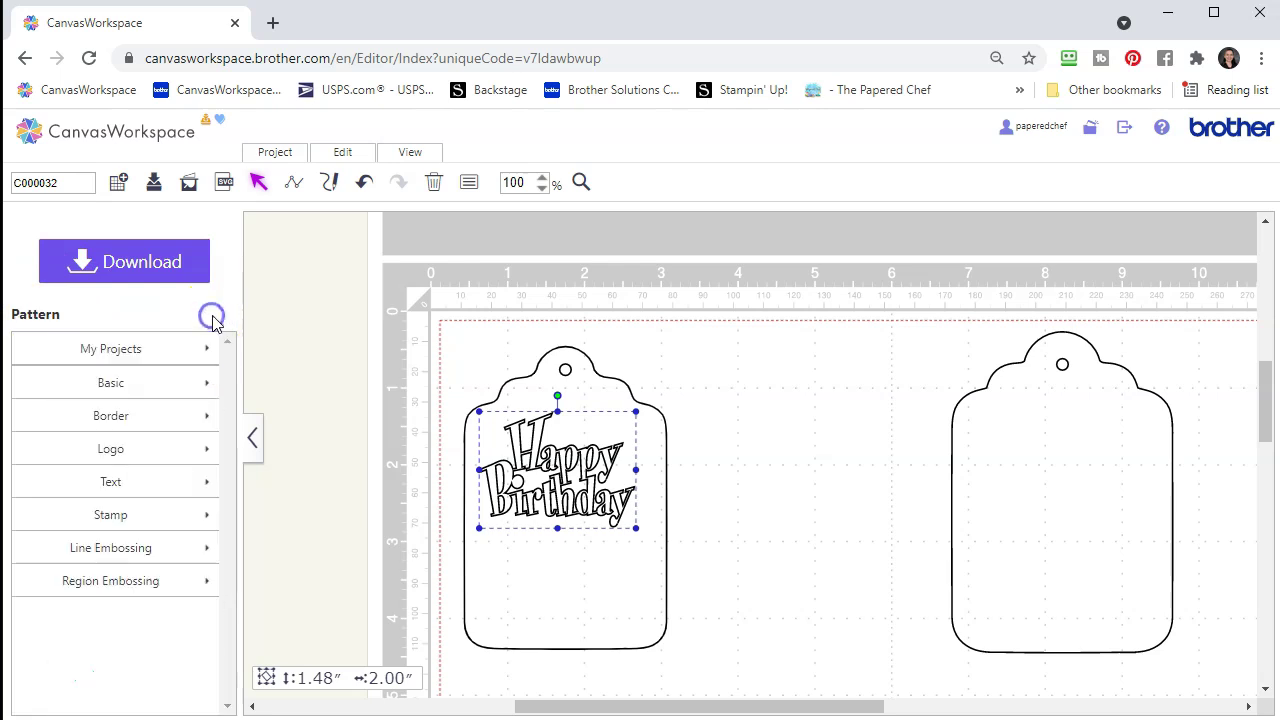
click(135, 487)
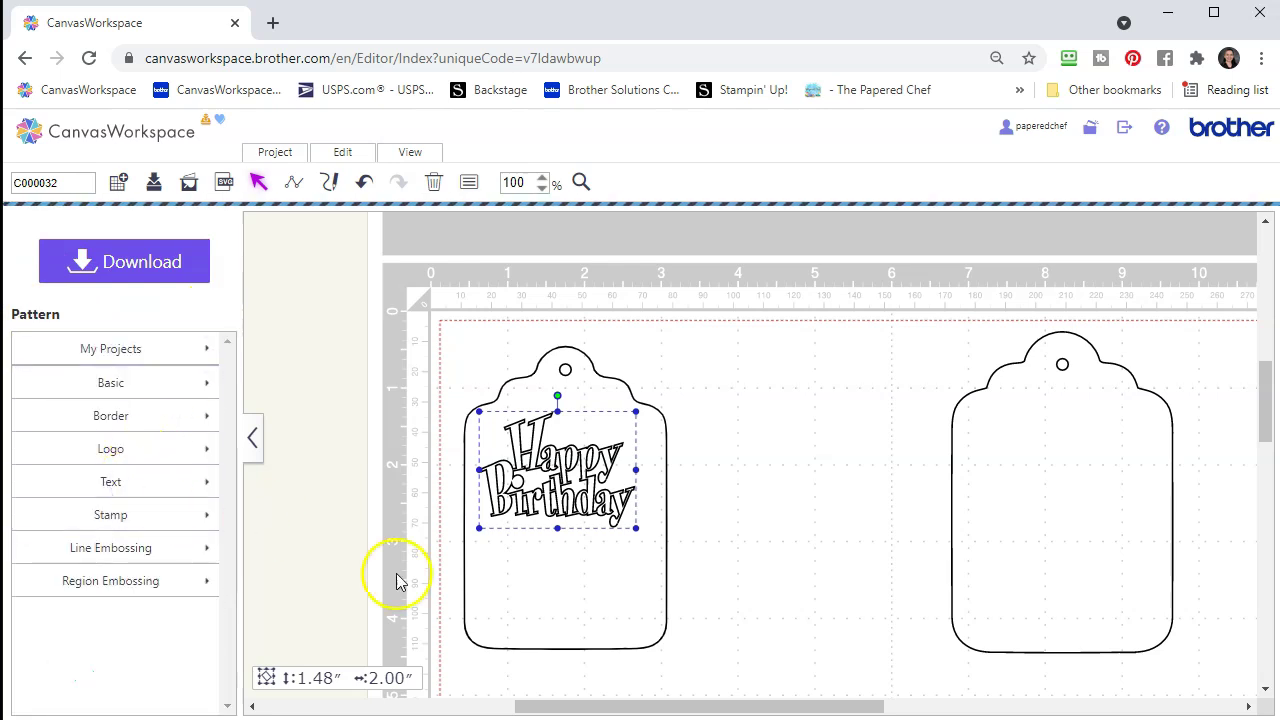
scroll(128, 571, down, 5)
scroll(128, 571, down, 3)
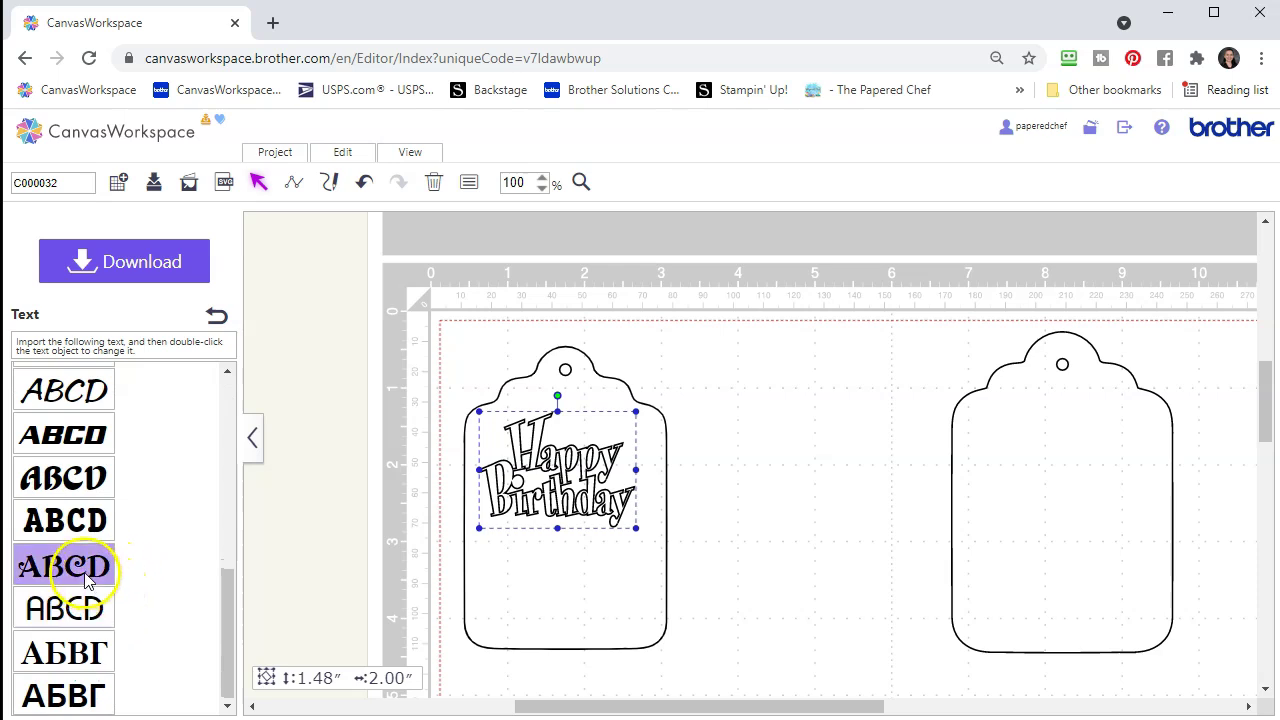
click(84, 574)
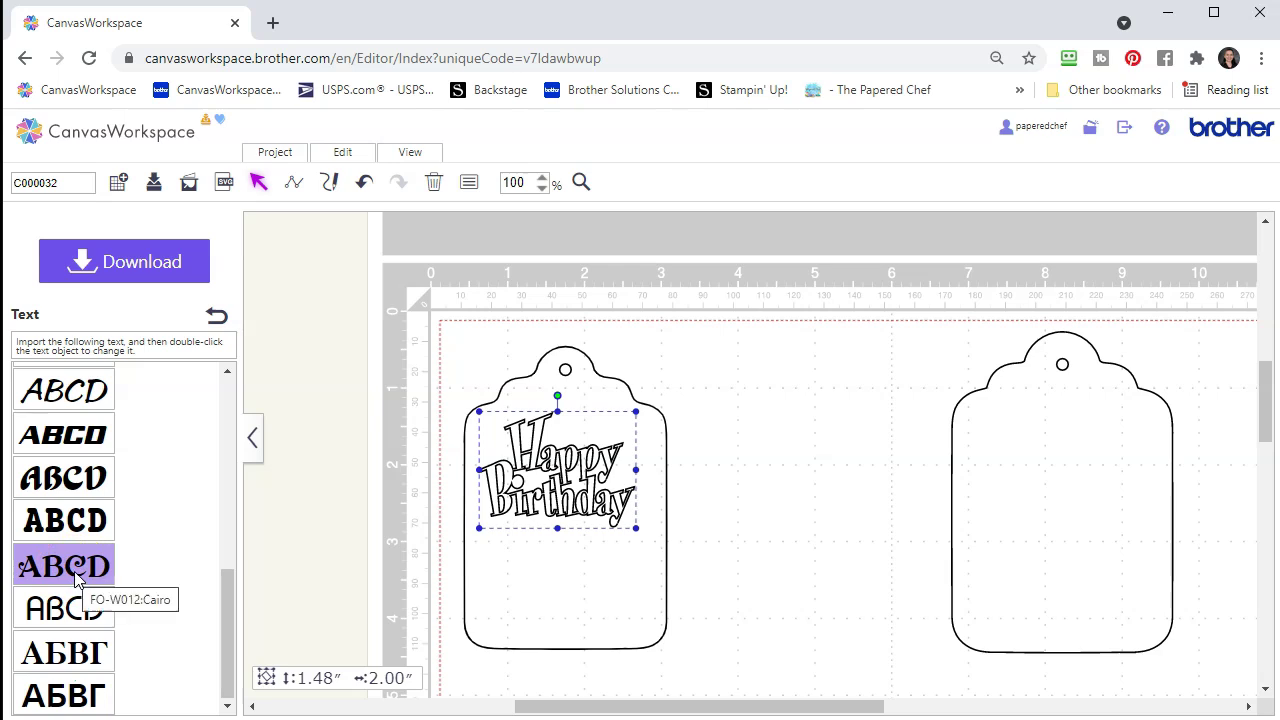
drag(752, 422, 955, 530)
double_click(838, 537)
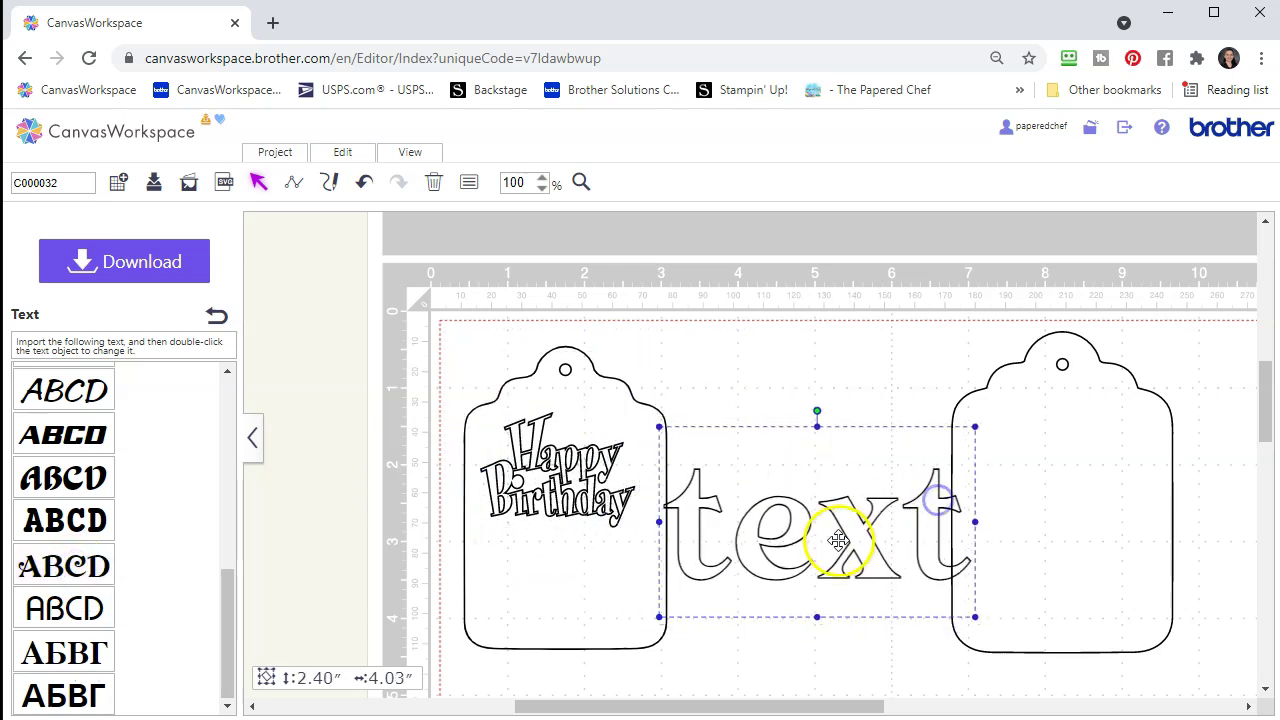
drag(686, 543, 942, 516)
text(Mike)
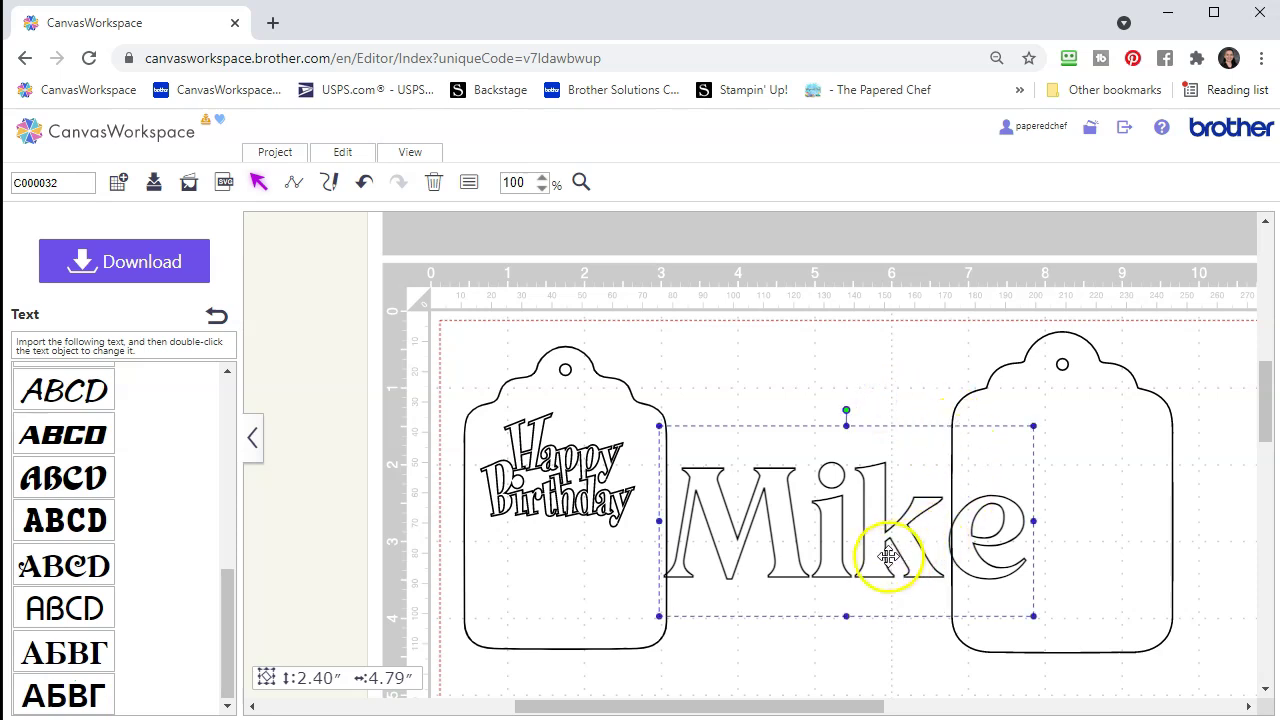
Step: Scale the name text down to about 0.95 by 1.91 inches and place it inside the smaller tag beneath Happy Birthday
drag(885, 535, 785, 562)
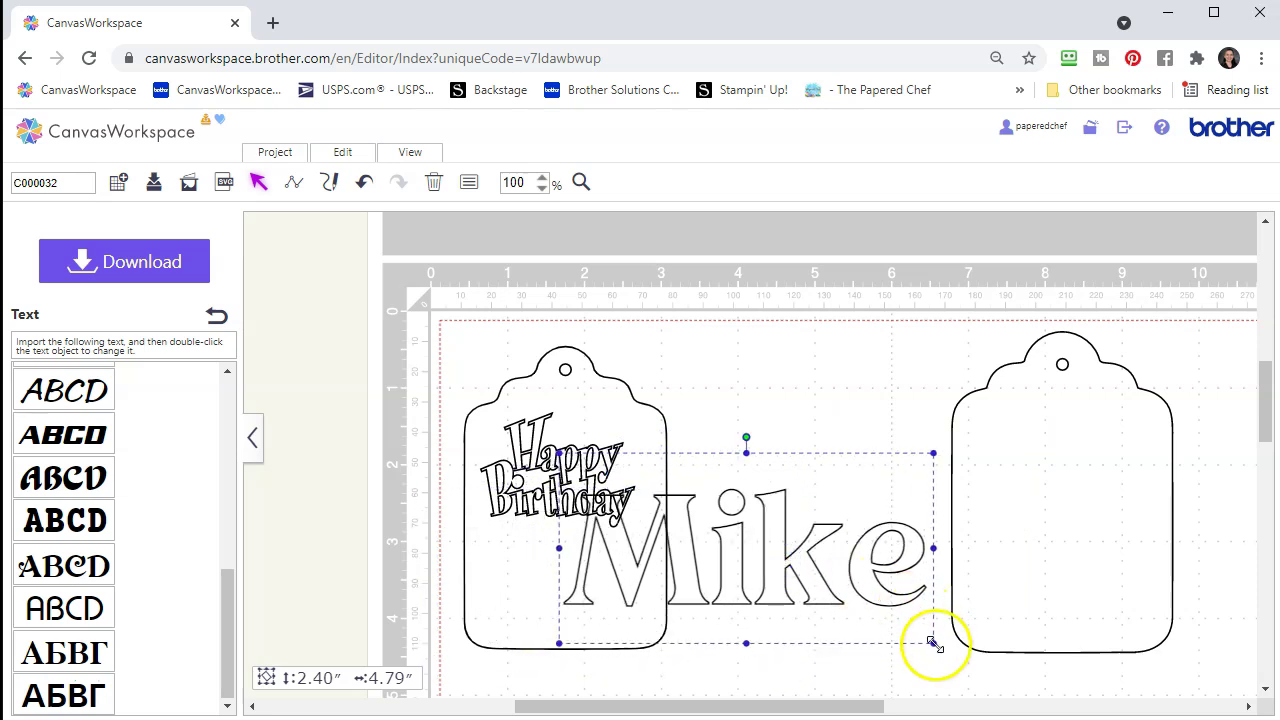
drag(933, 645, 628, 594)
click(566, 603)
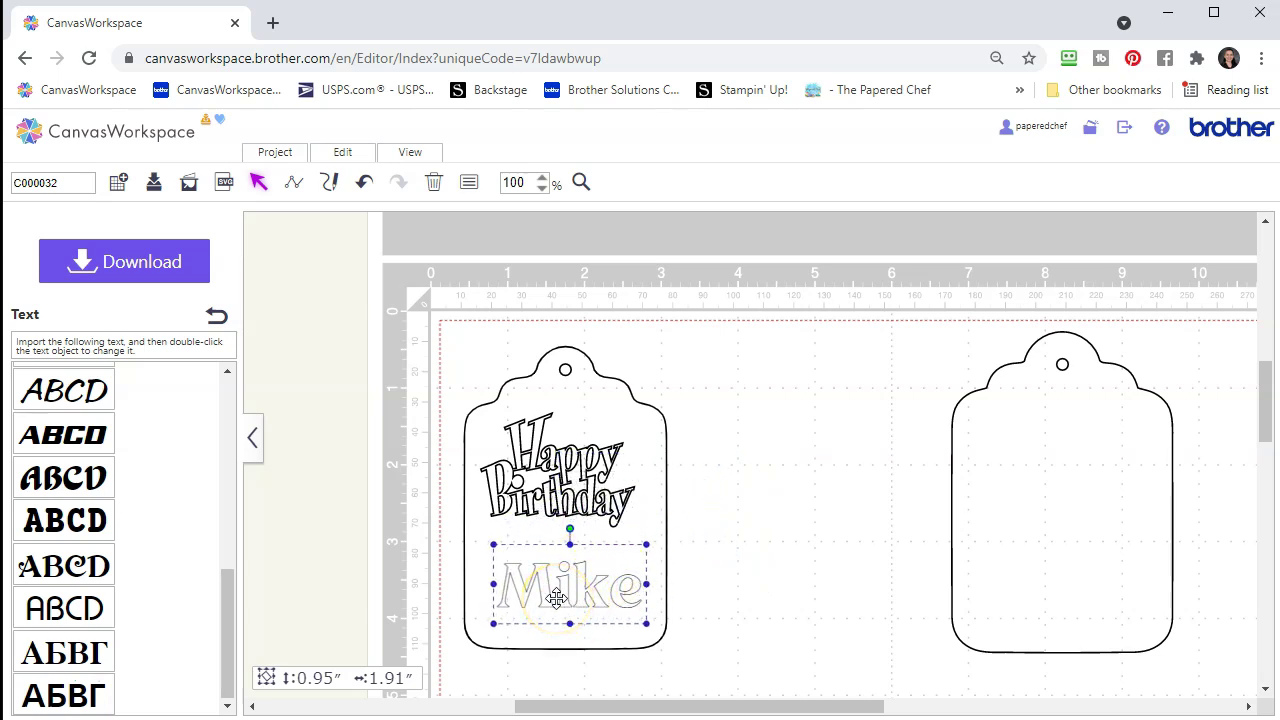
click(568, 507)
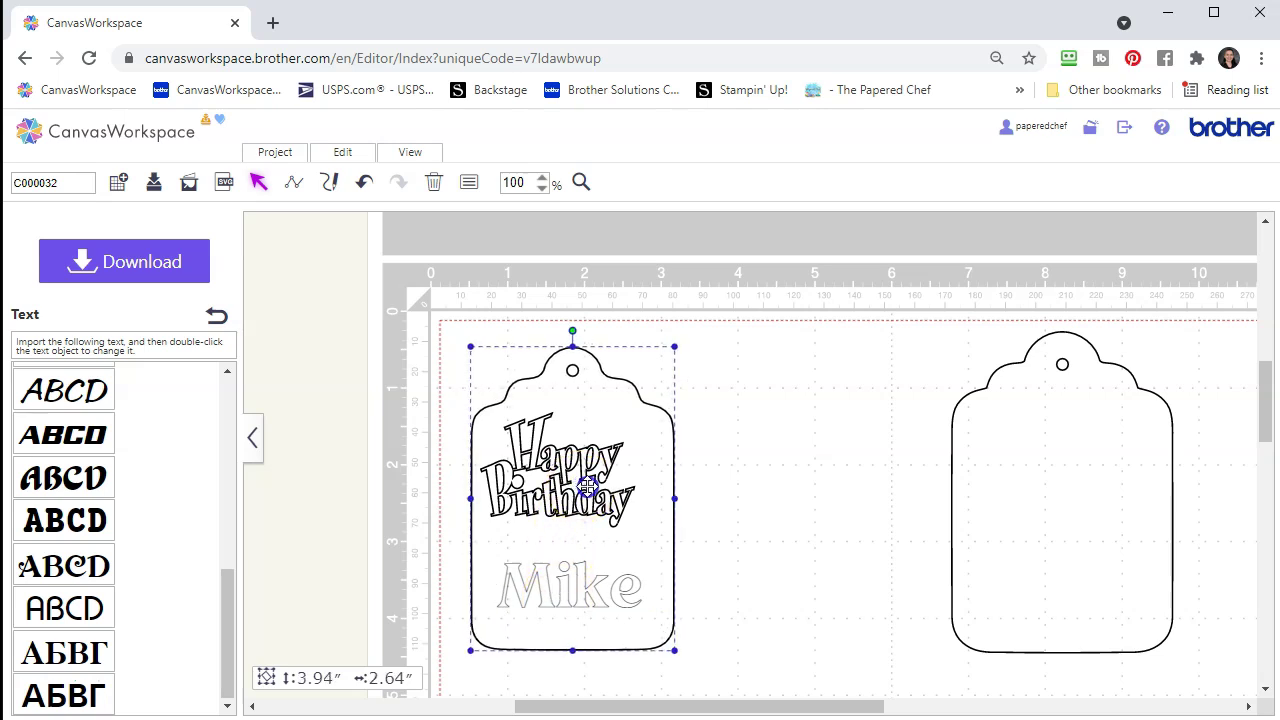
click(566, 573)
drag(573, 591, 558, 587)
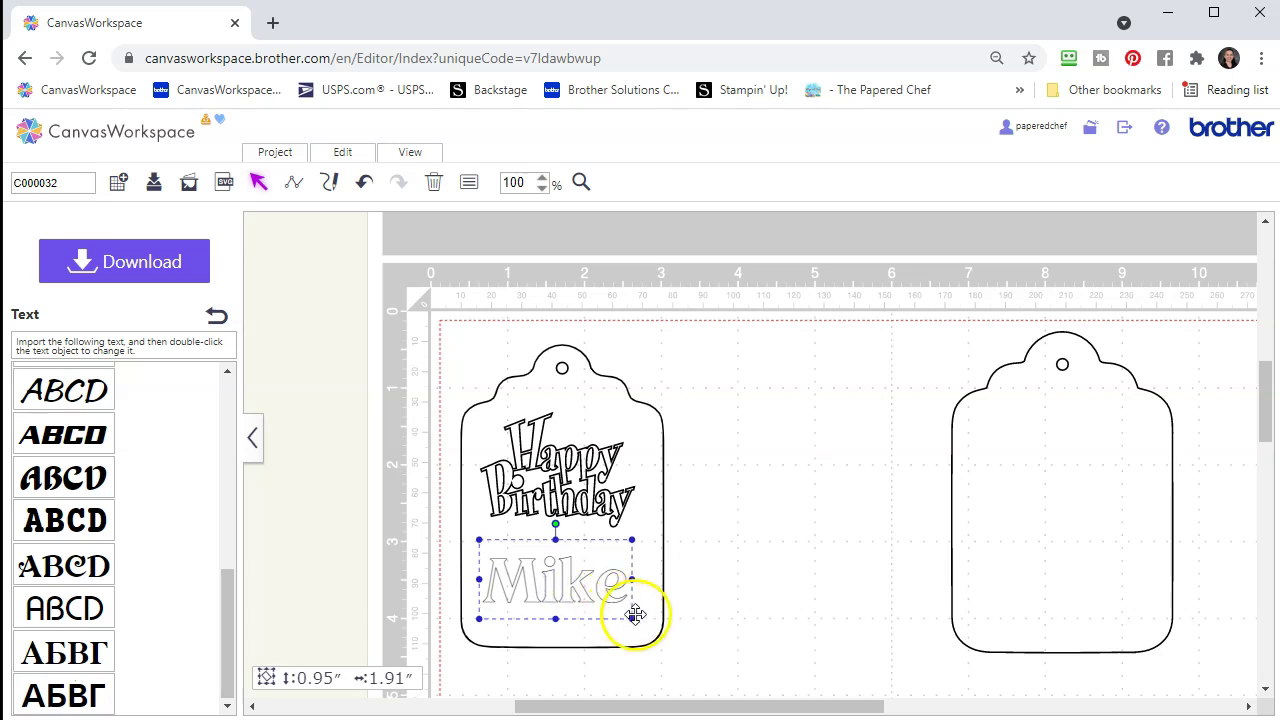
Step: Align the smaller tag, the Happy Birthday design and the name on a common vertical centre line
click(760, 580)
drag(698, 664, 518, 332)
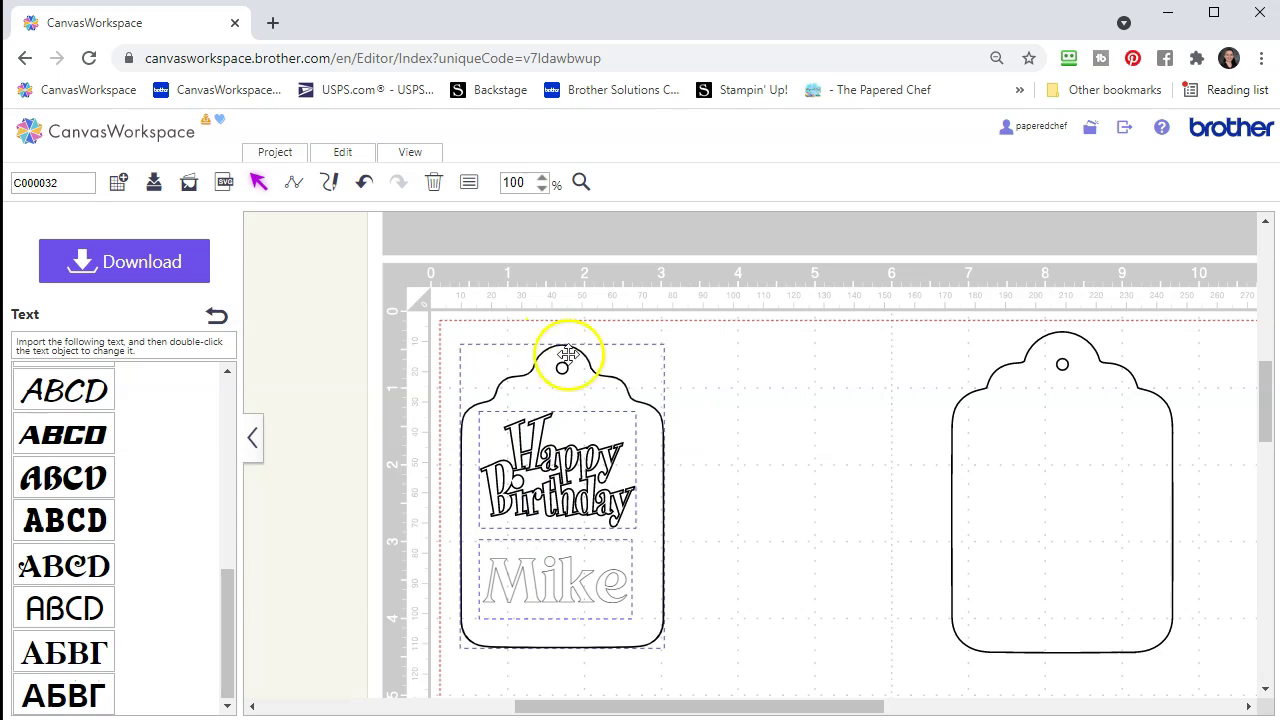
click(325, 151)
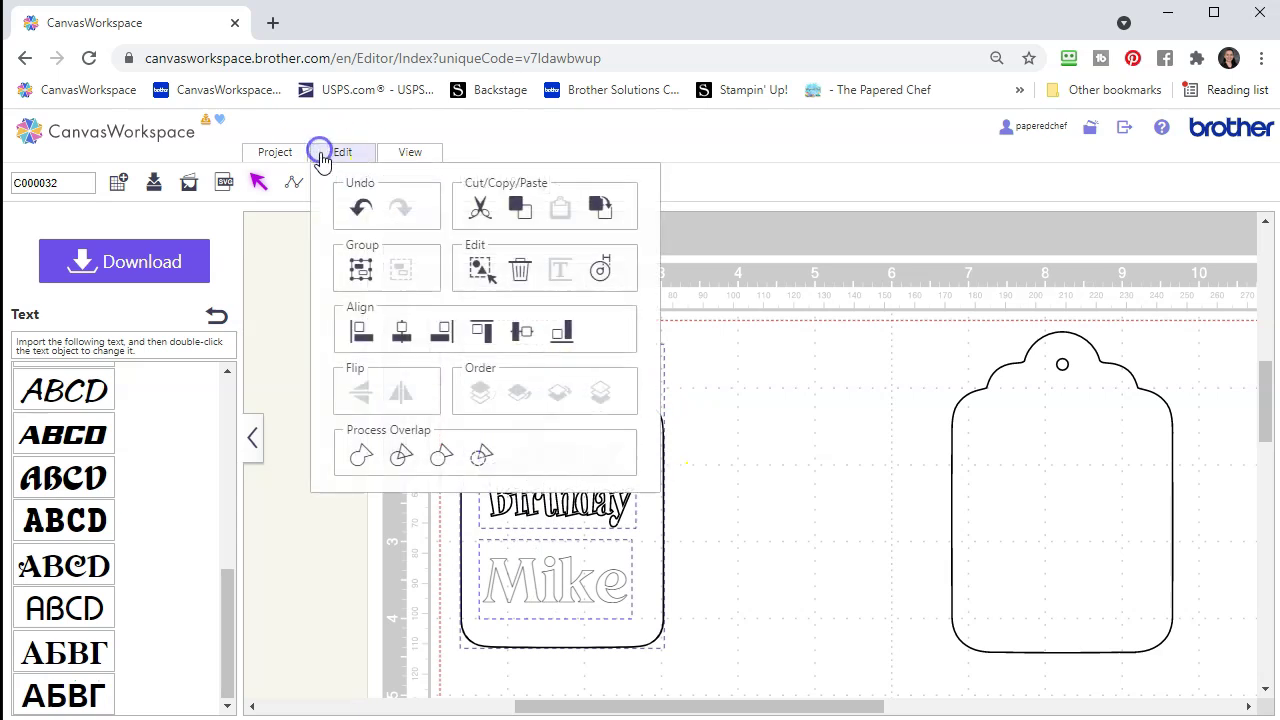
click(401, 340)
click(741, 407)
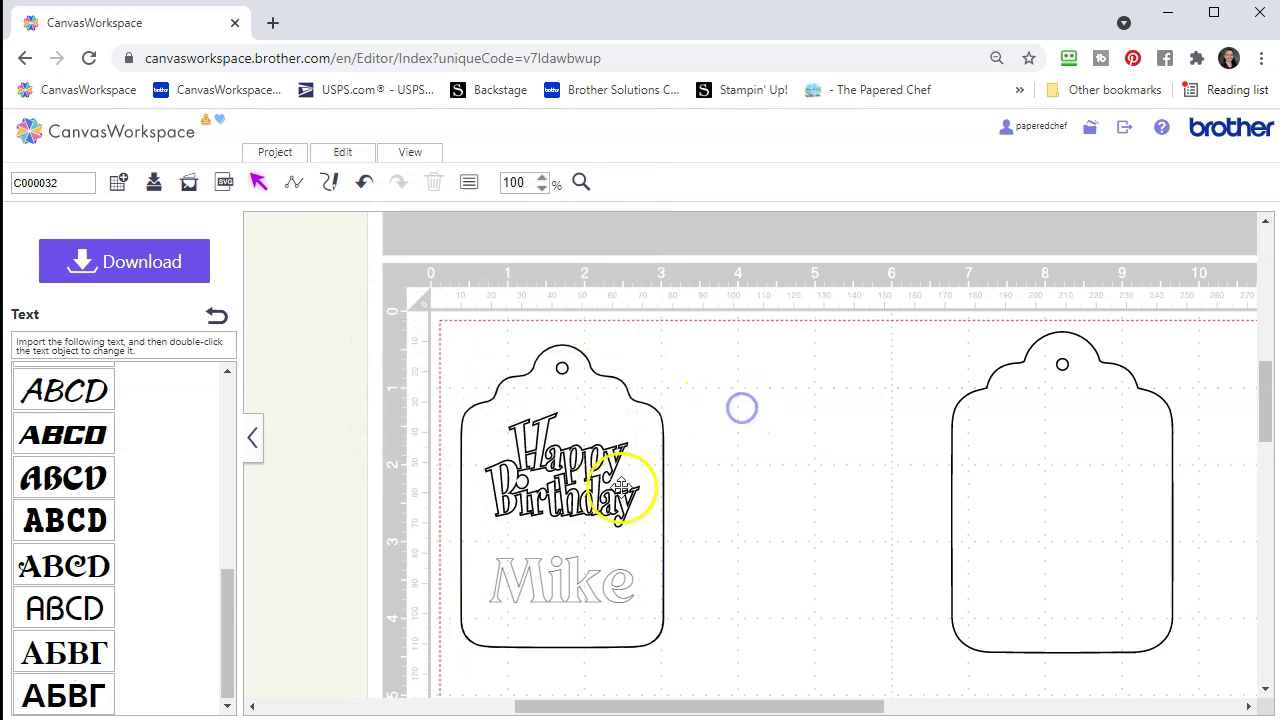
Step: Send the smaller tag outline behind the Happy Birthday design and the name text
click(545, 592)
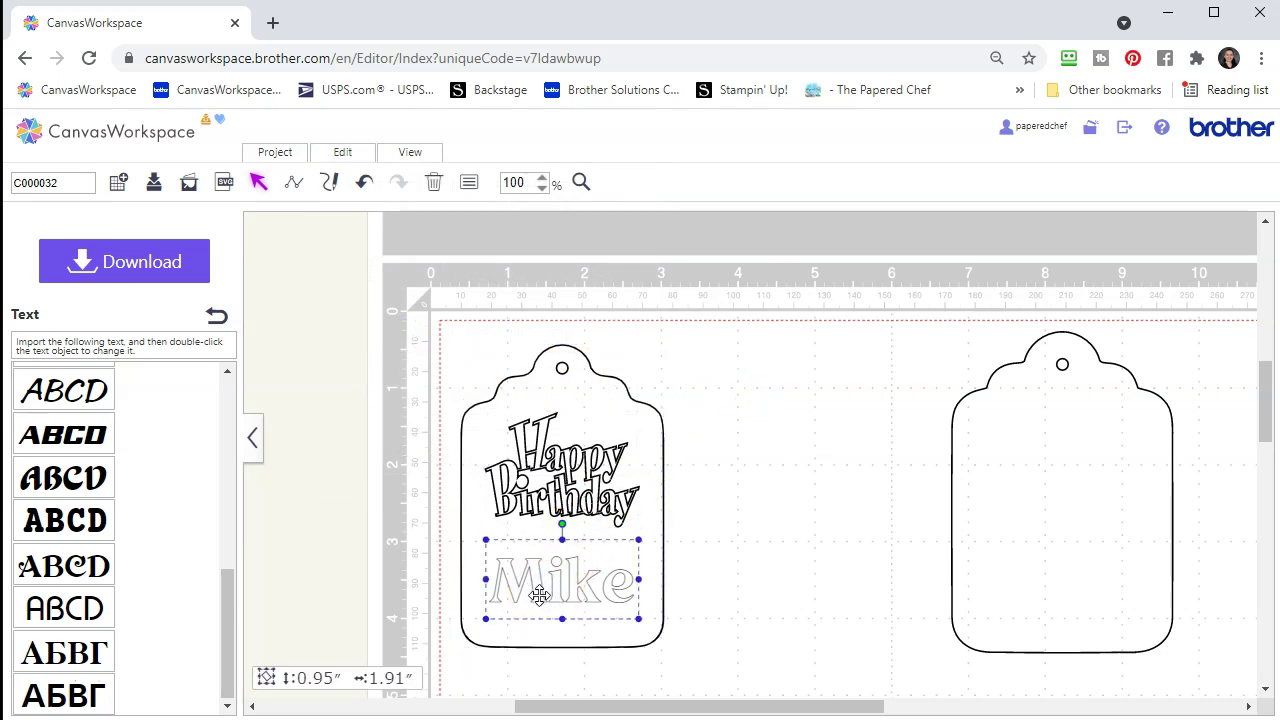
click(578, 488)
click(555, 480)
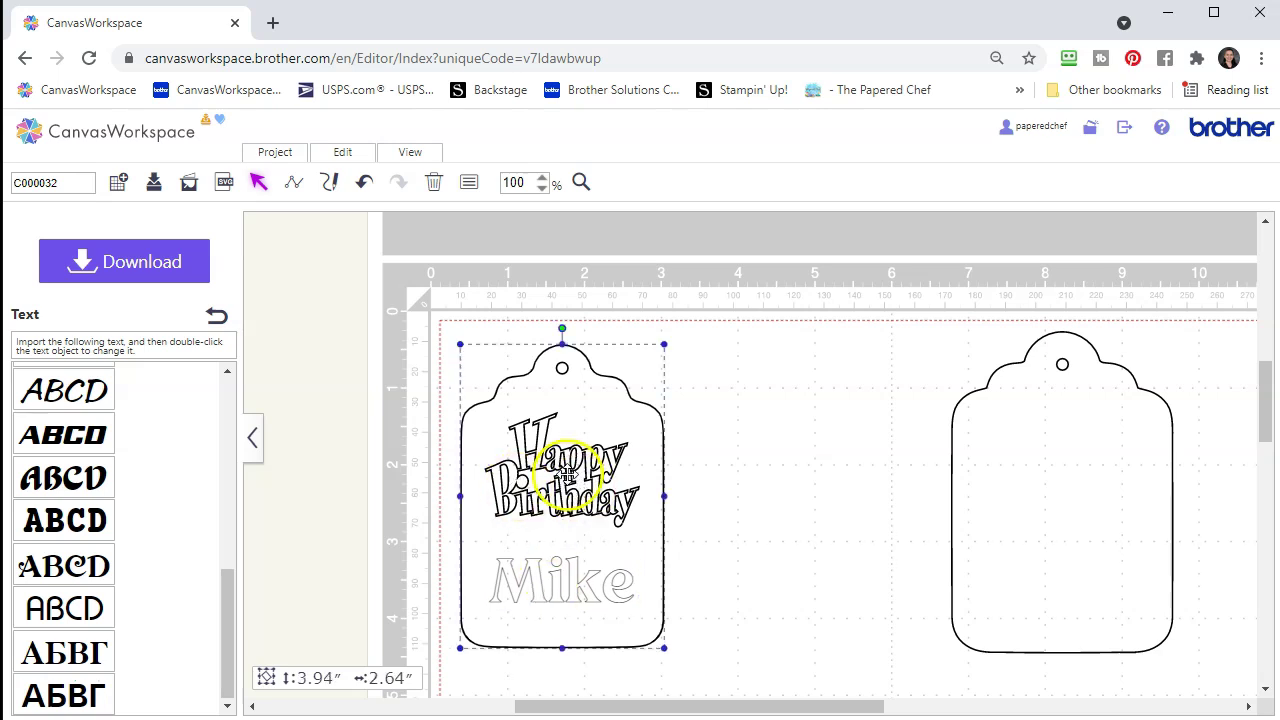
click(560, 580)
click(652, 462)
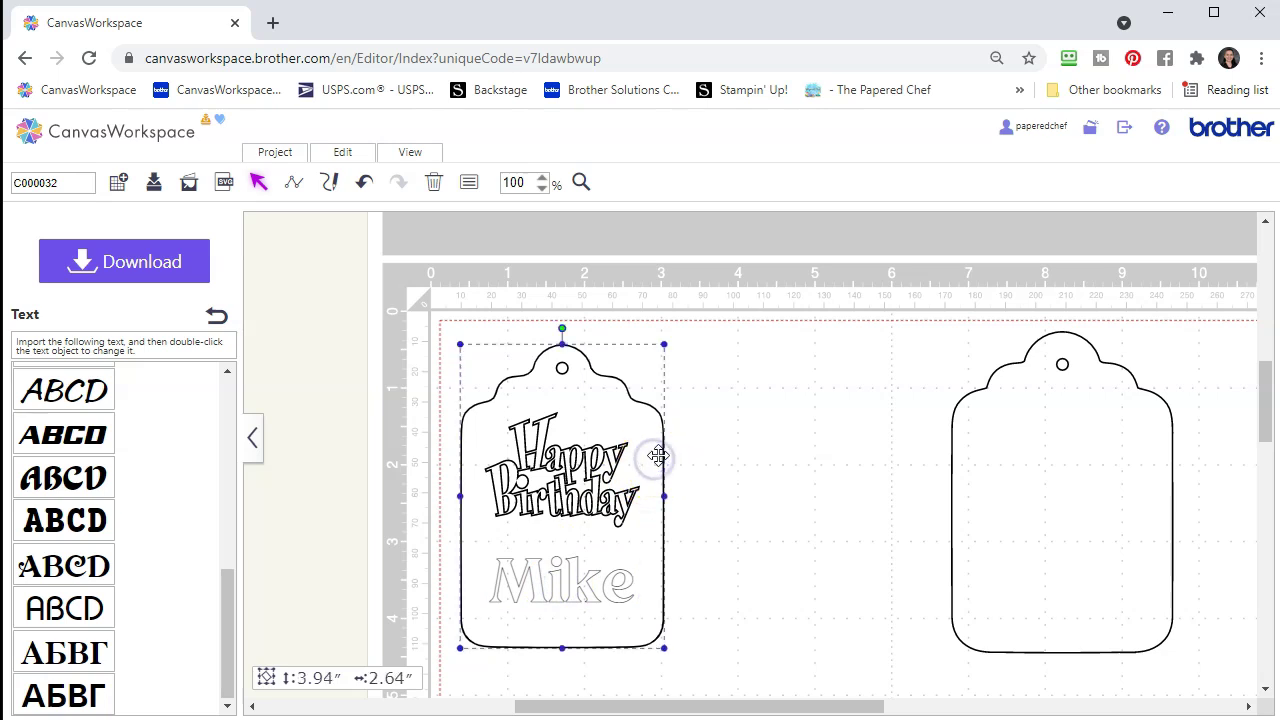
click(323, 155)
click(603, 390)
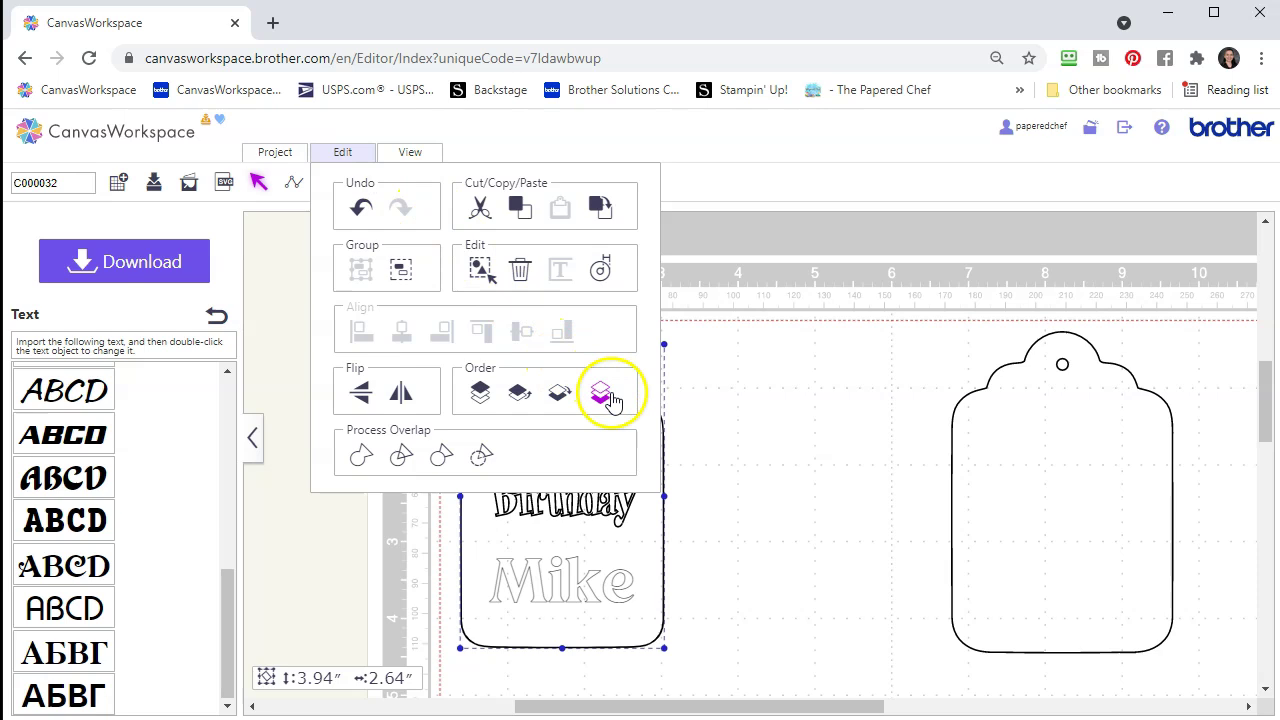
Step: Examine the line types of the Happy Birthday design, the name text and both tag outlines in their properties
click(766, 434)
click(537, 457)
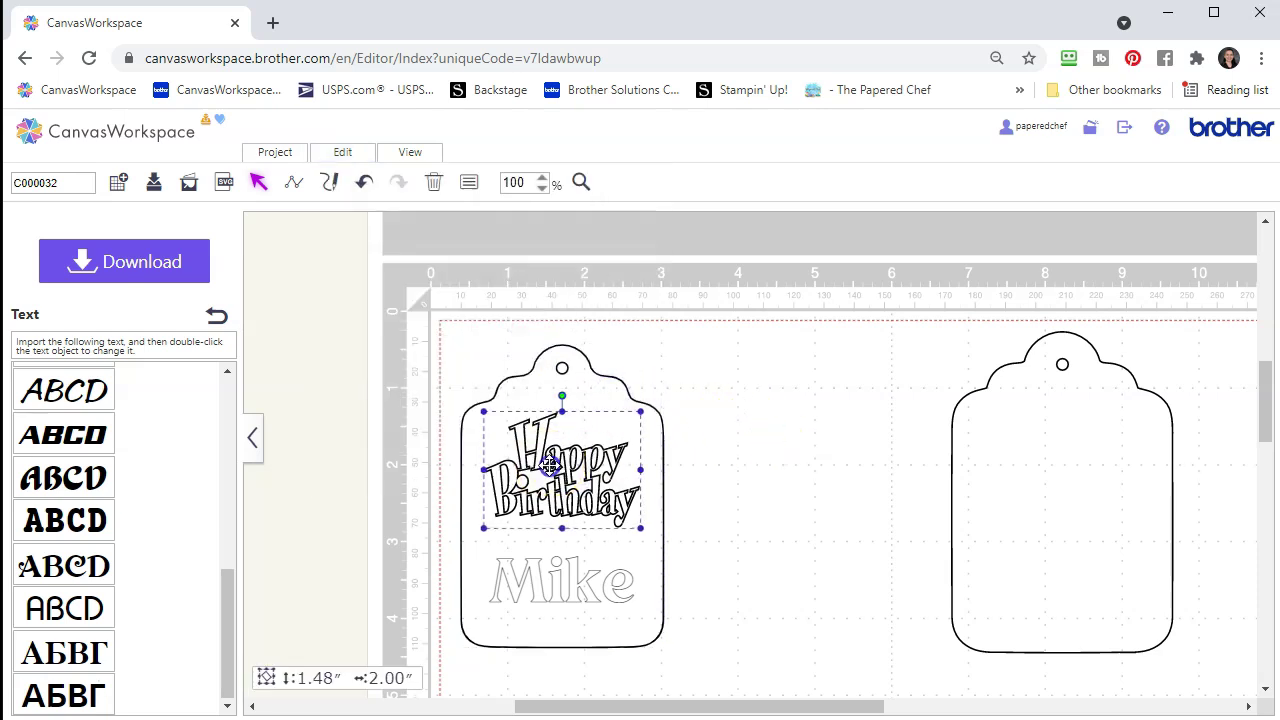
click(543, 591)
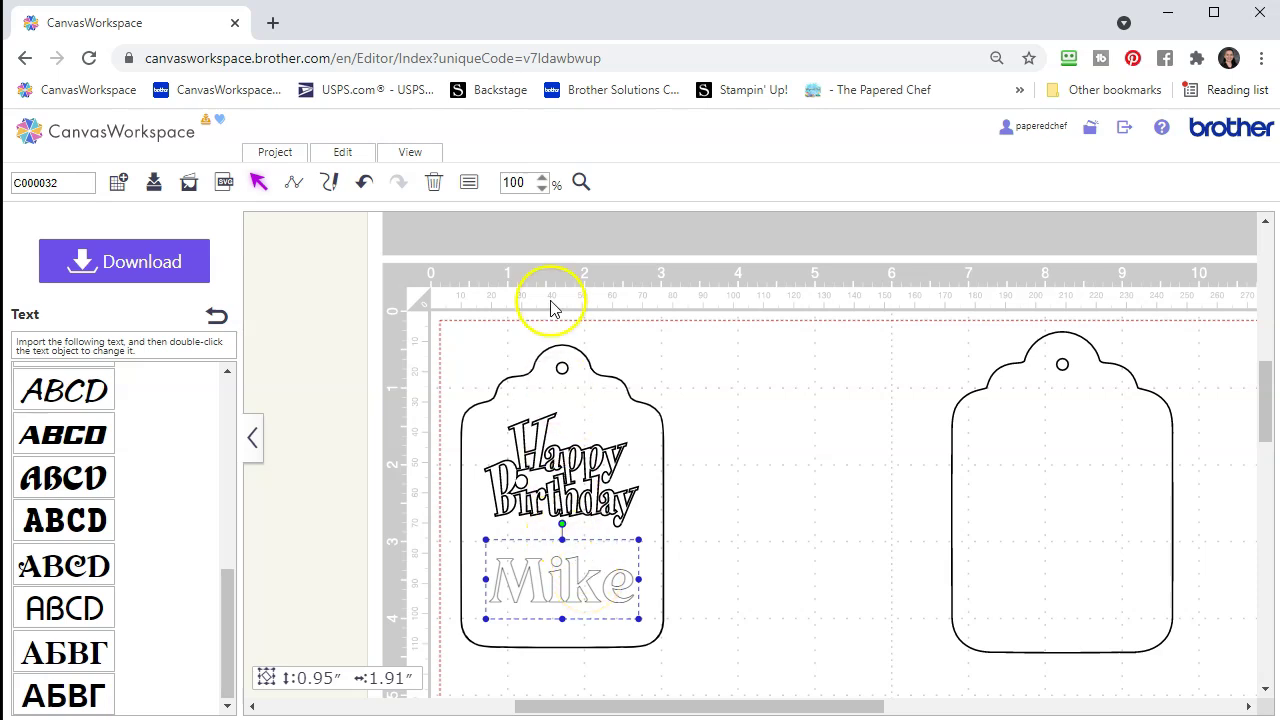
click(467, 185)
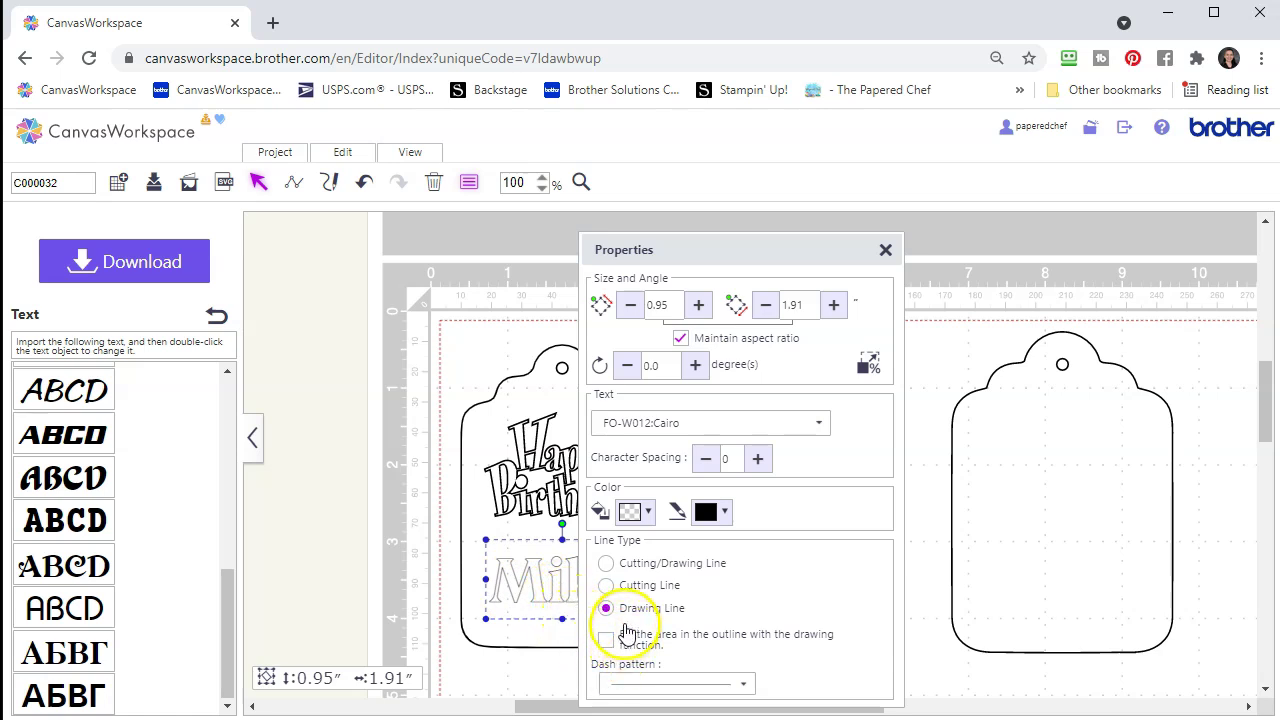
click(548, 484)
click(542, 497)
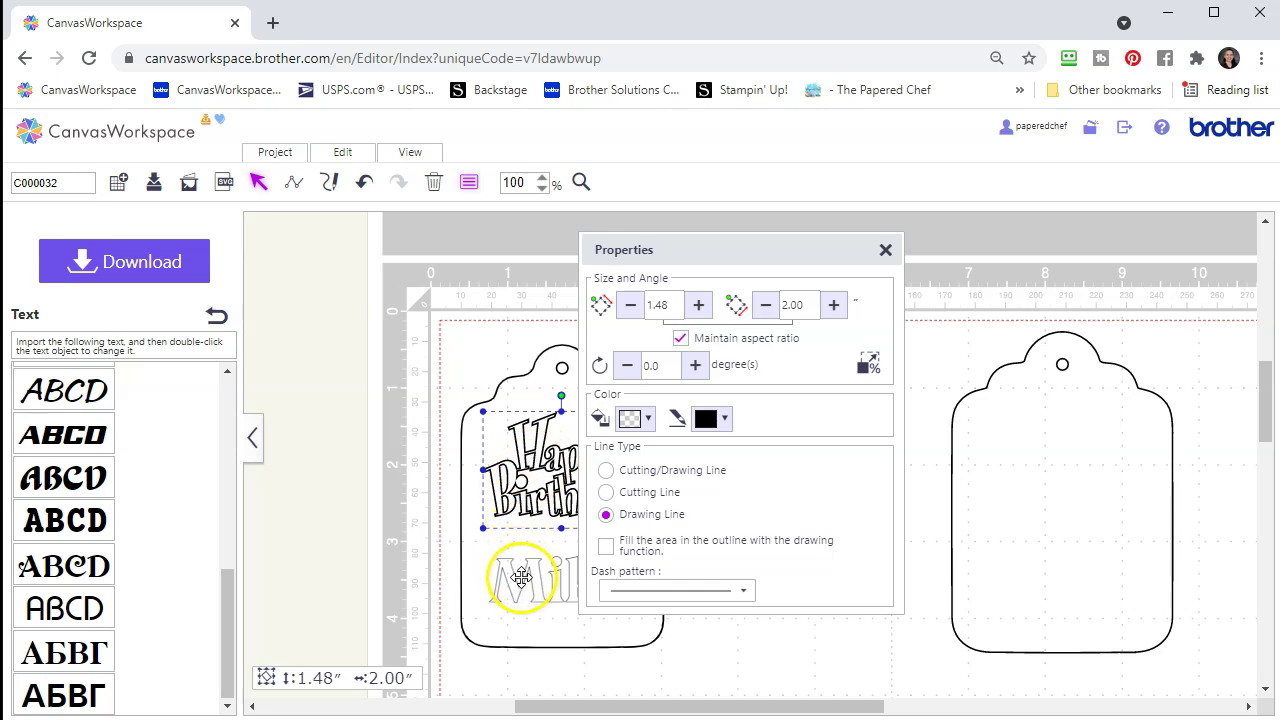
click(495, 645)
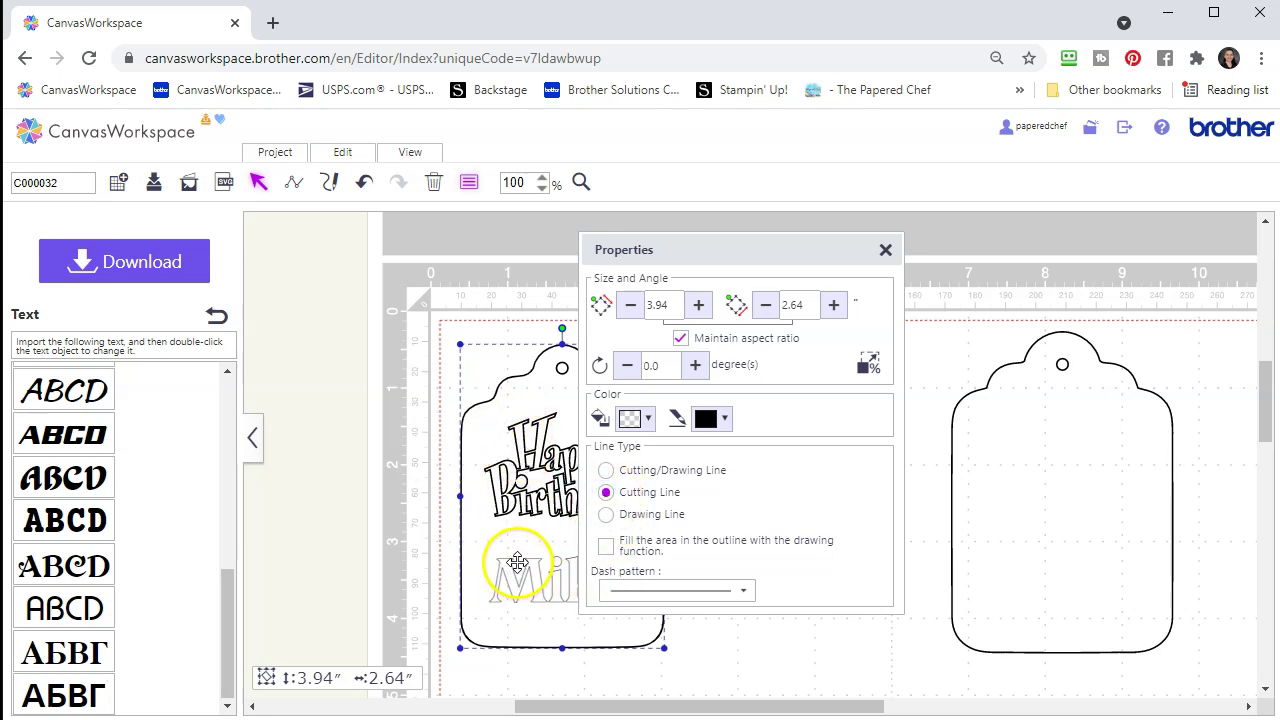
click(550, 493)
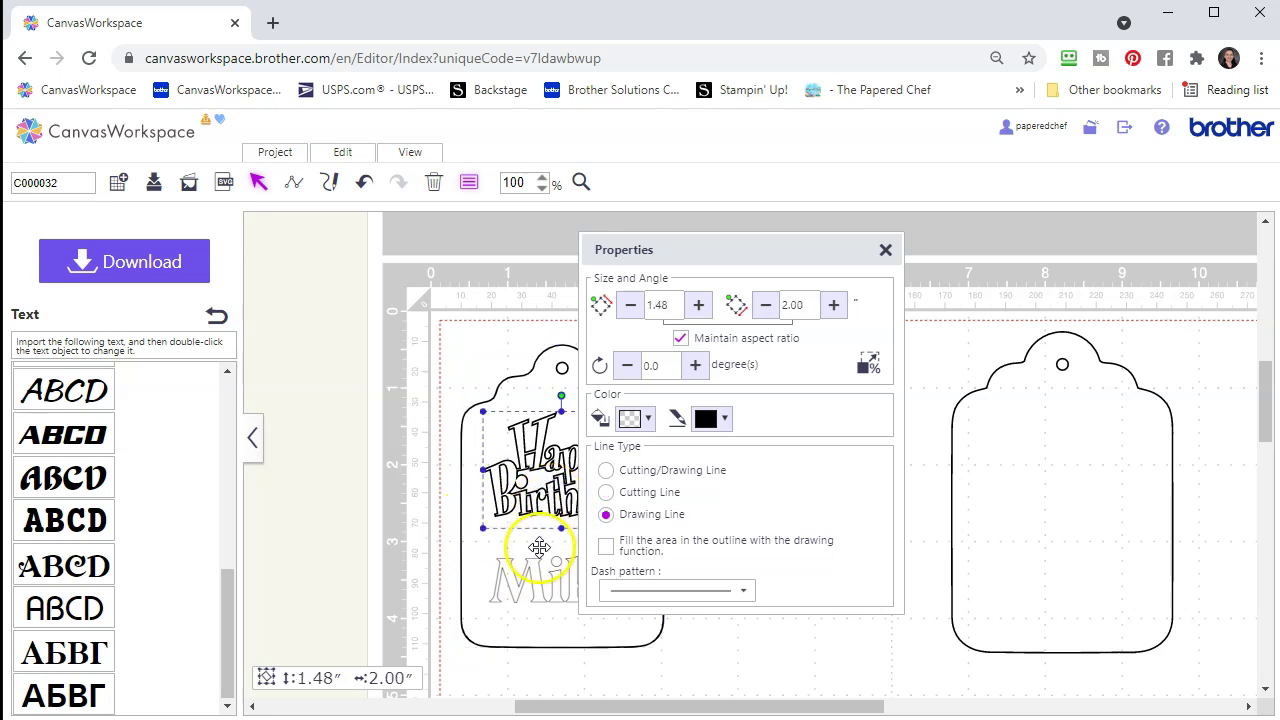
click(541, 577)
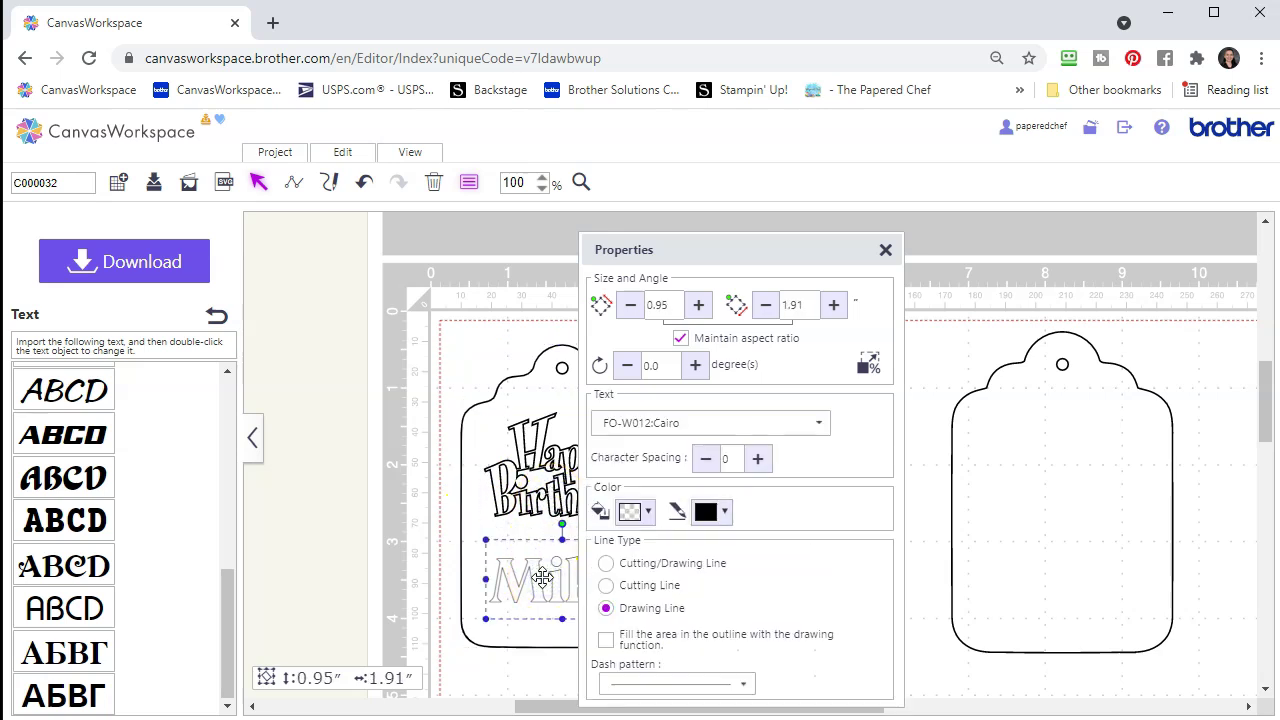
click(1131, 458)
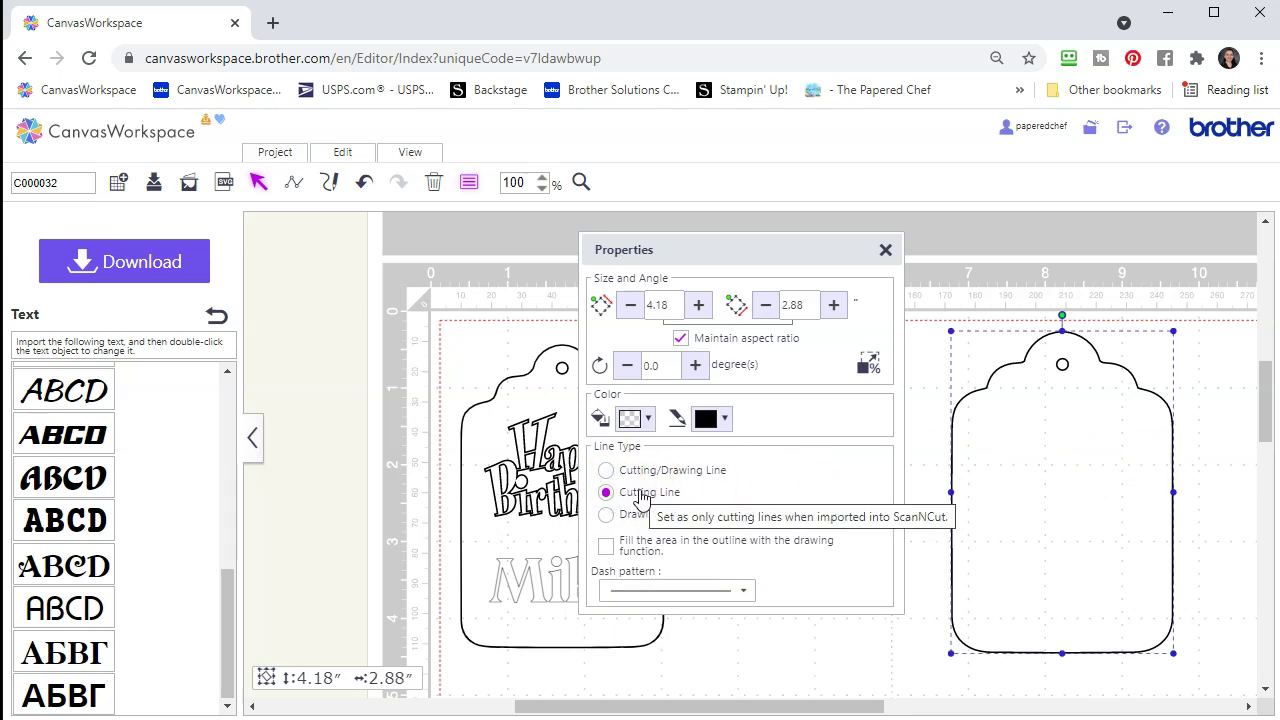
click(633, 490)
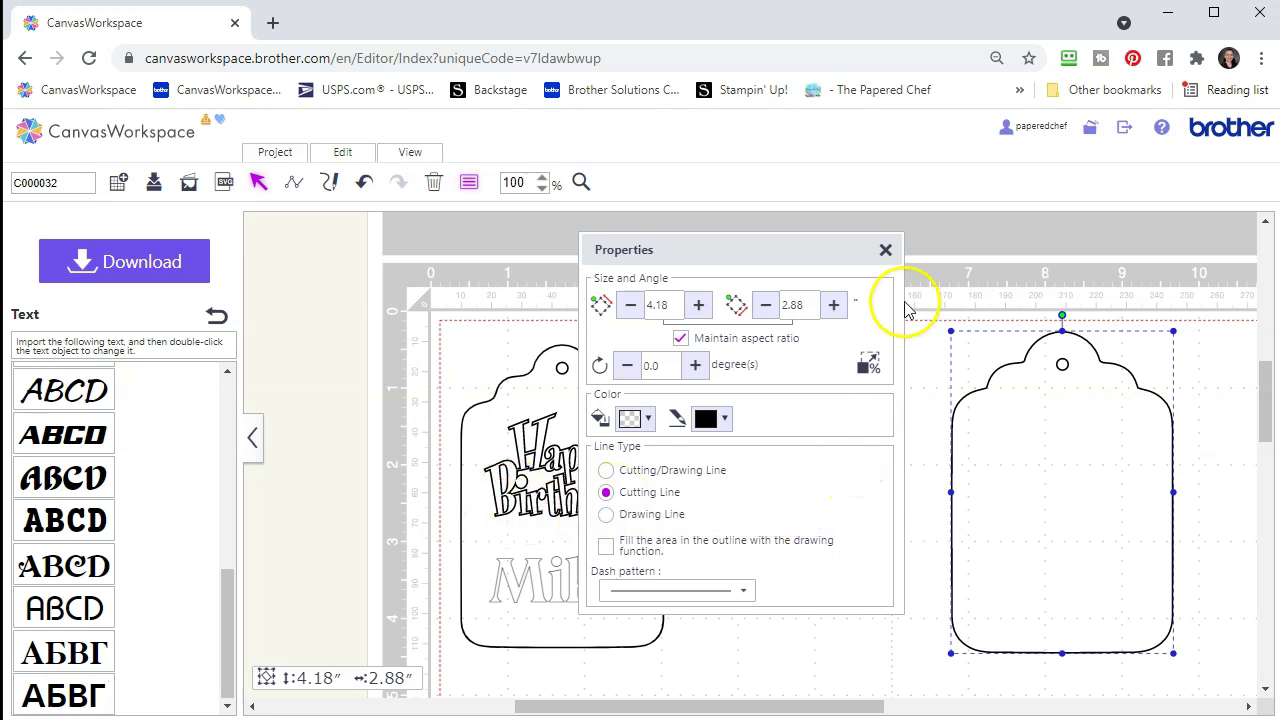
click(885, 252)
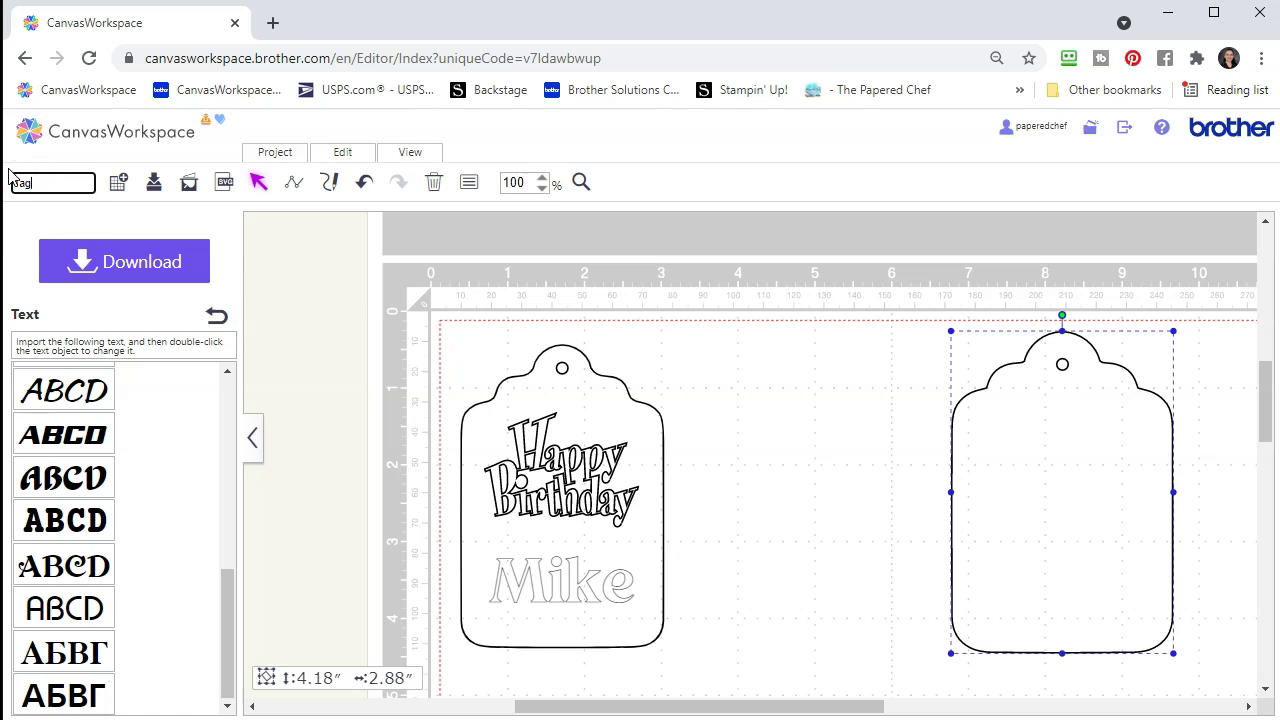
Step: Save the project under the name Tag, overwriting the existing one, and send it with ScanNCut Transfer
click(156, 184)
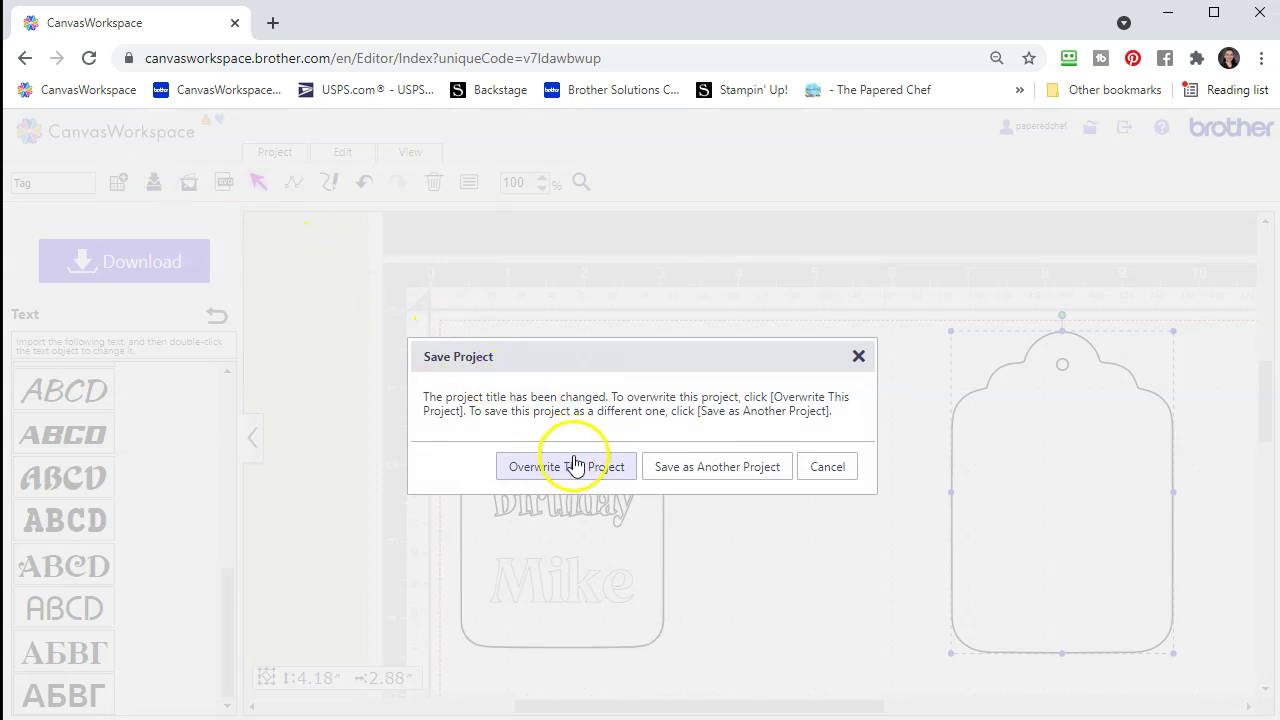
click(600, 470)
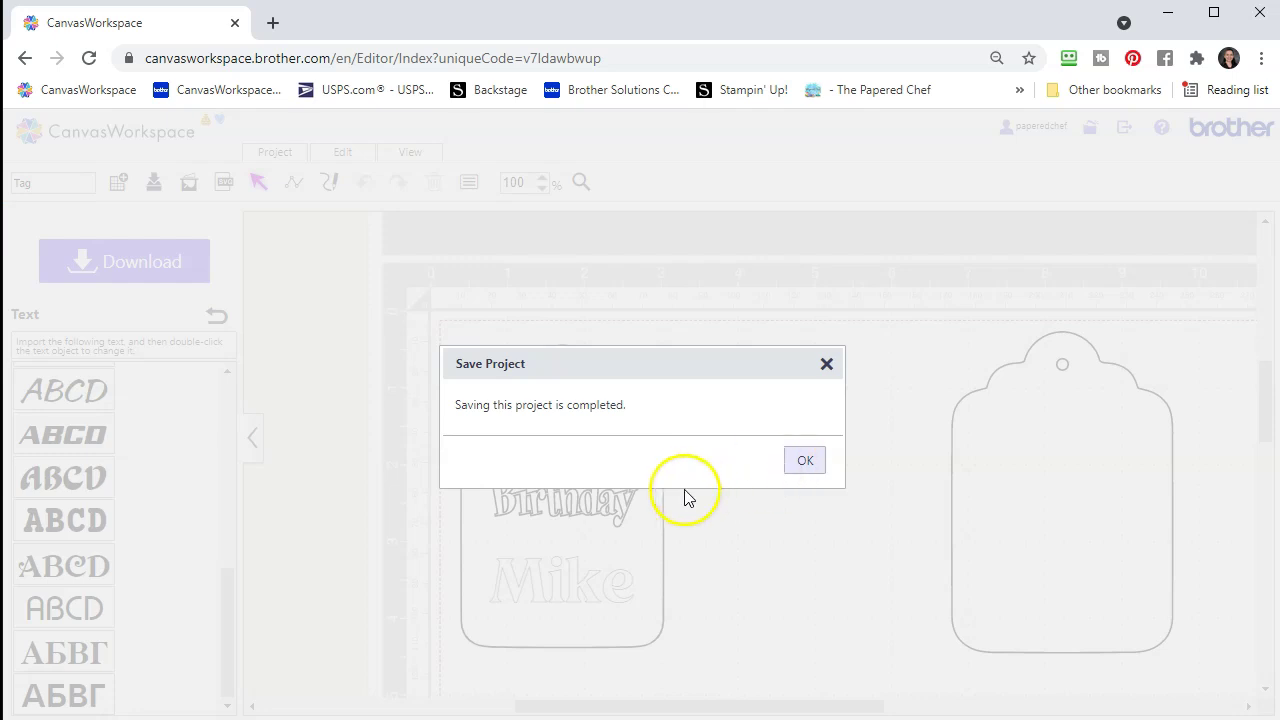
click(806, 462)
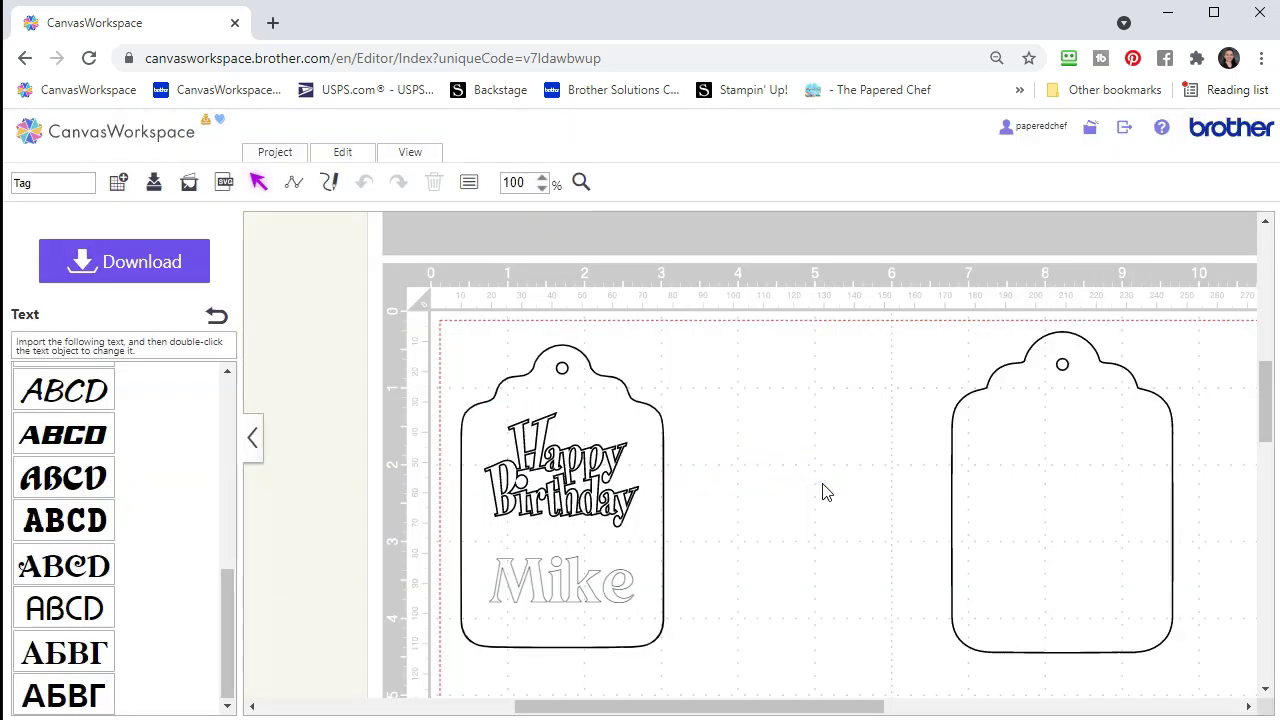
click(117, 263)
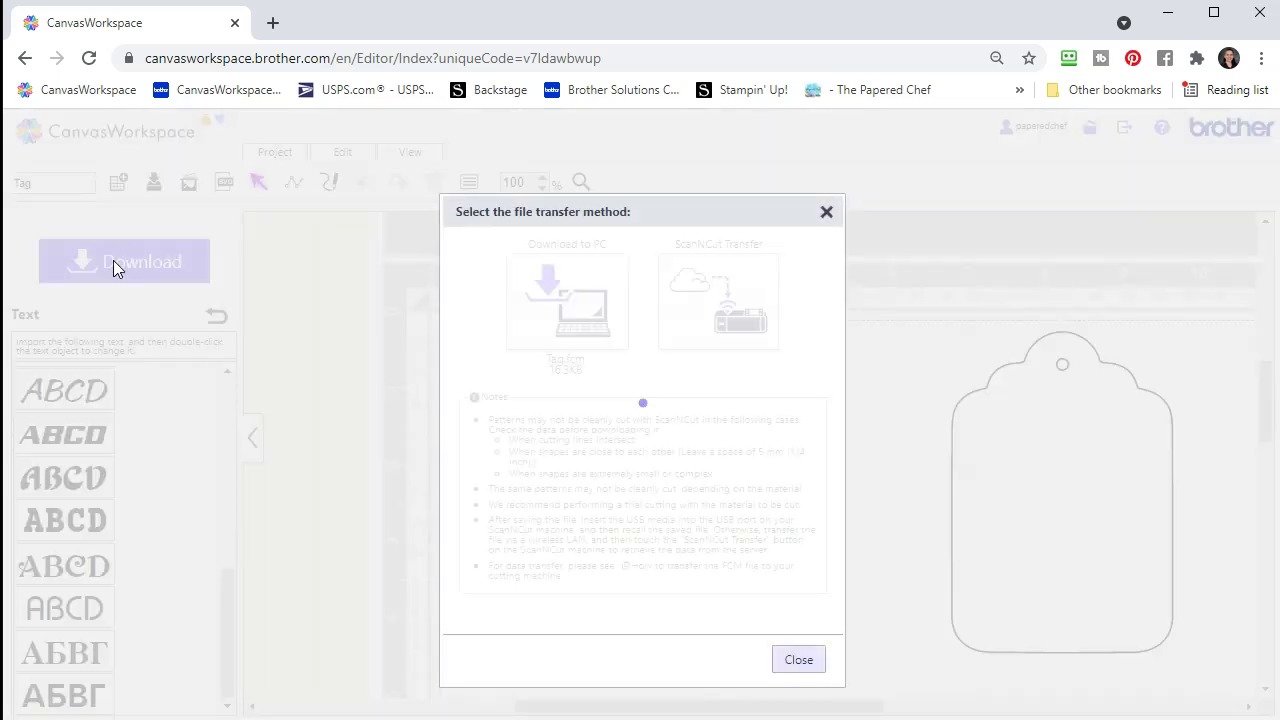
click(708, 291)
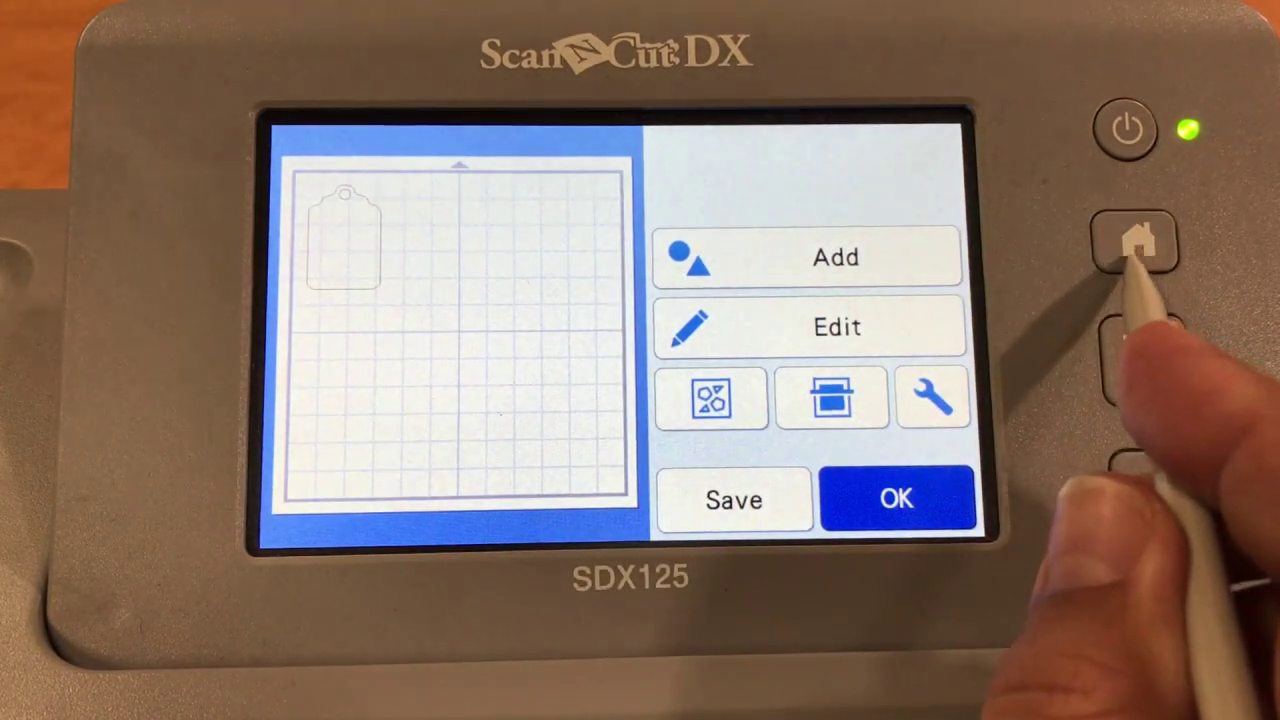
click(1138, 240)
click(808, 452)
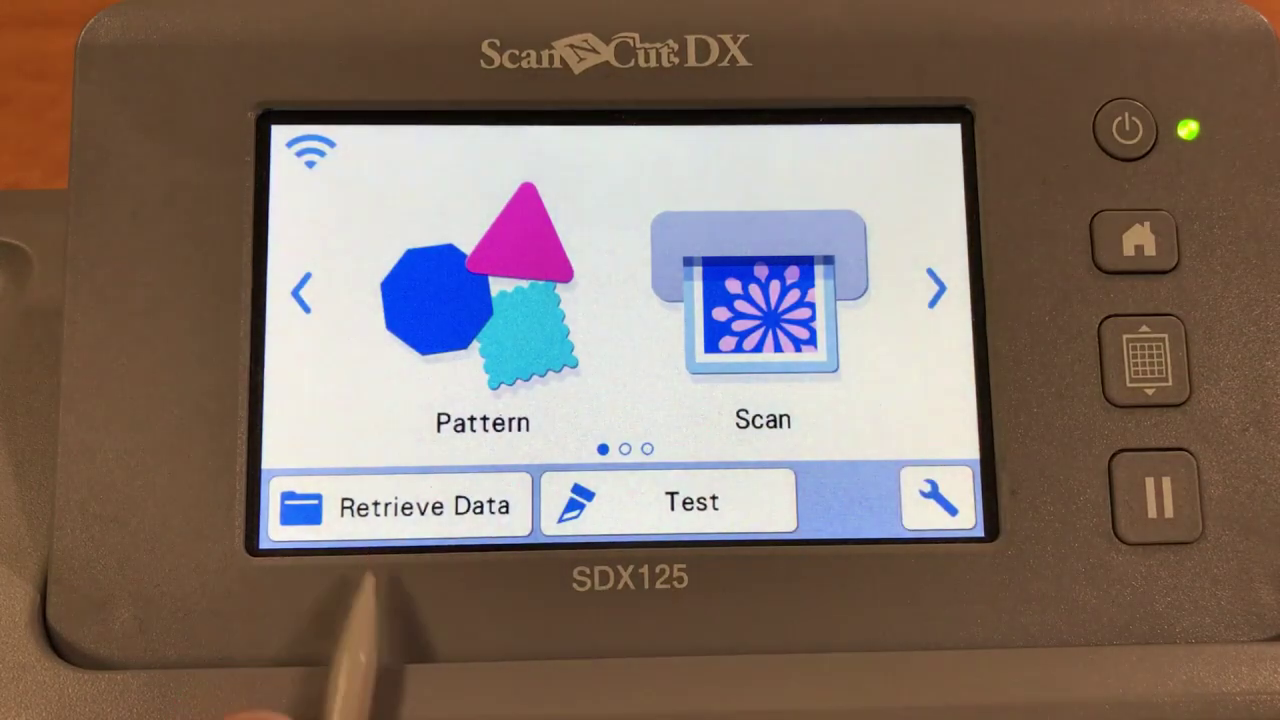
click(400, 506)
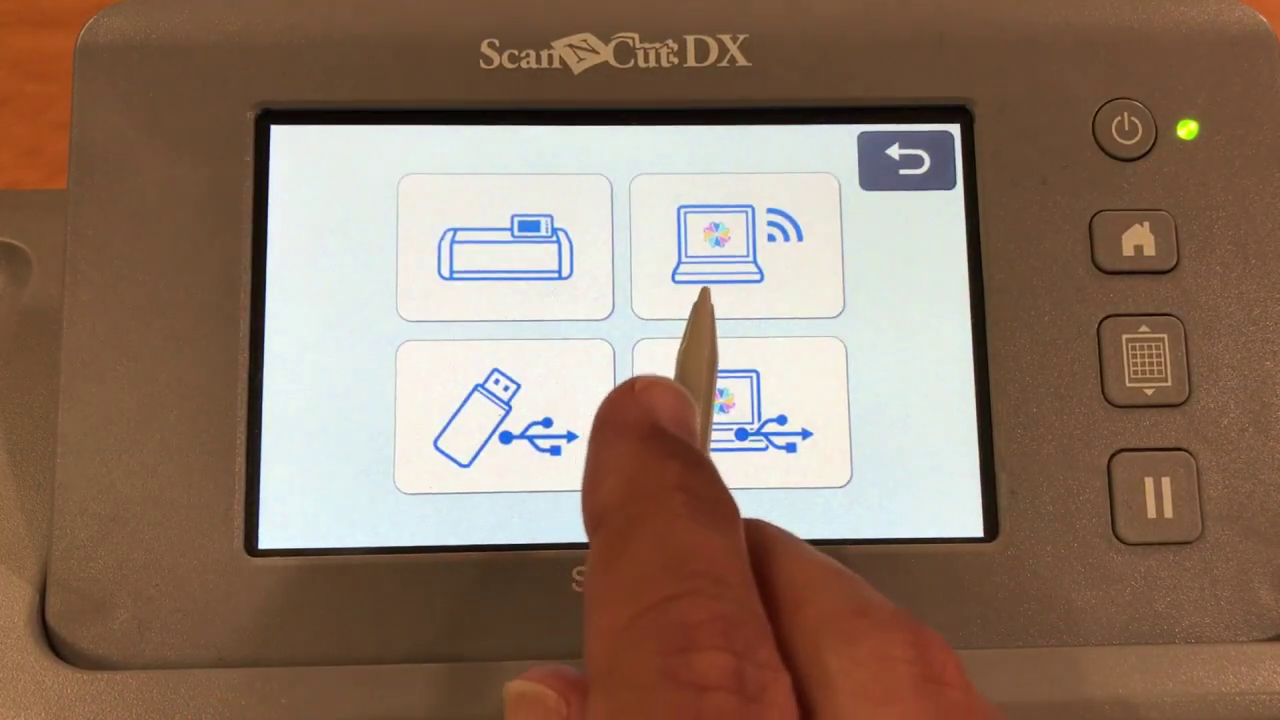
click(733, 275)
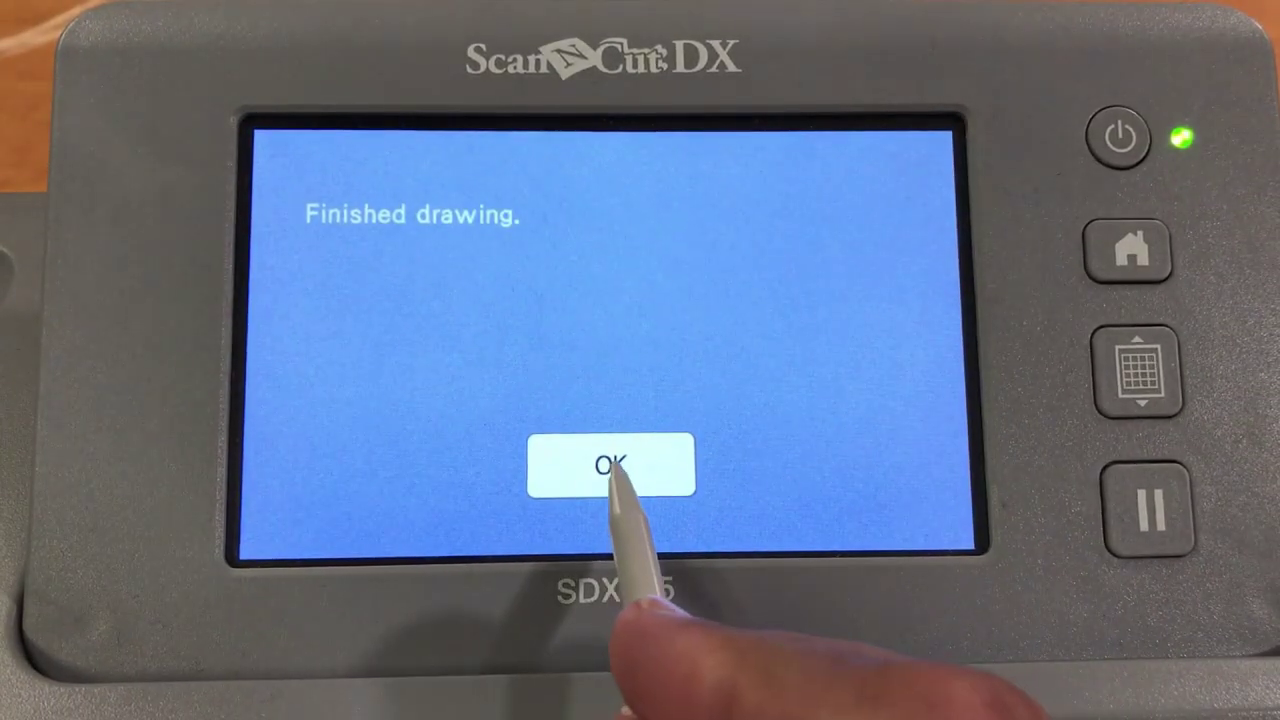
click(612, 466)
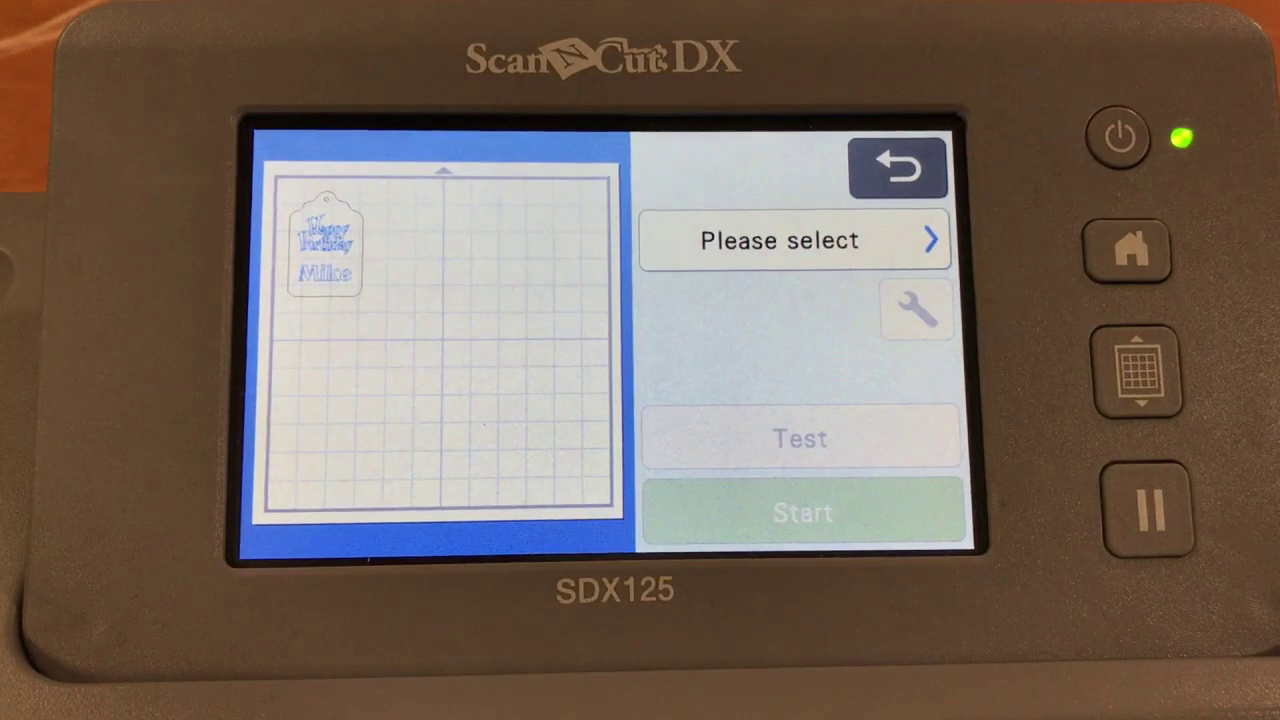
click(770, 243)
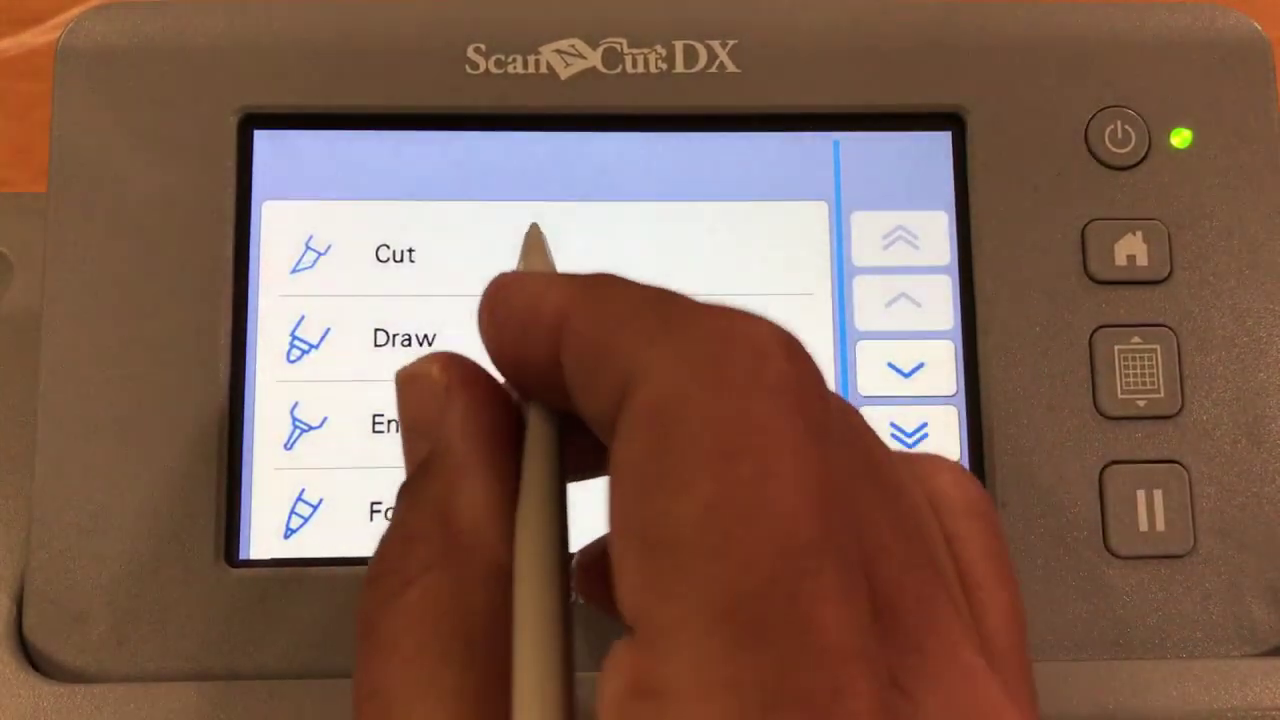
click(529, 248)
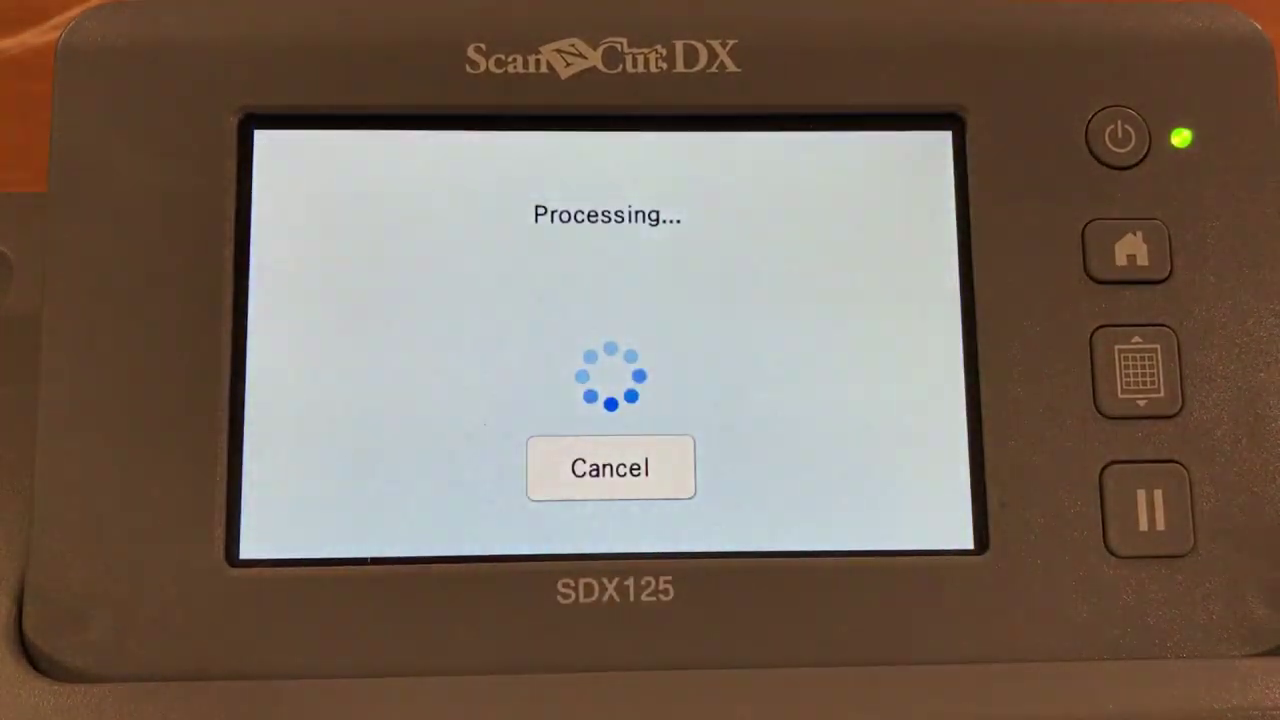
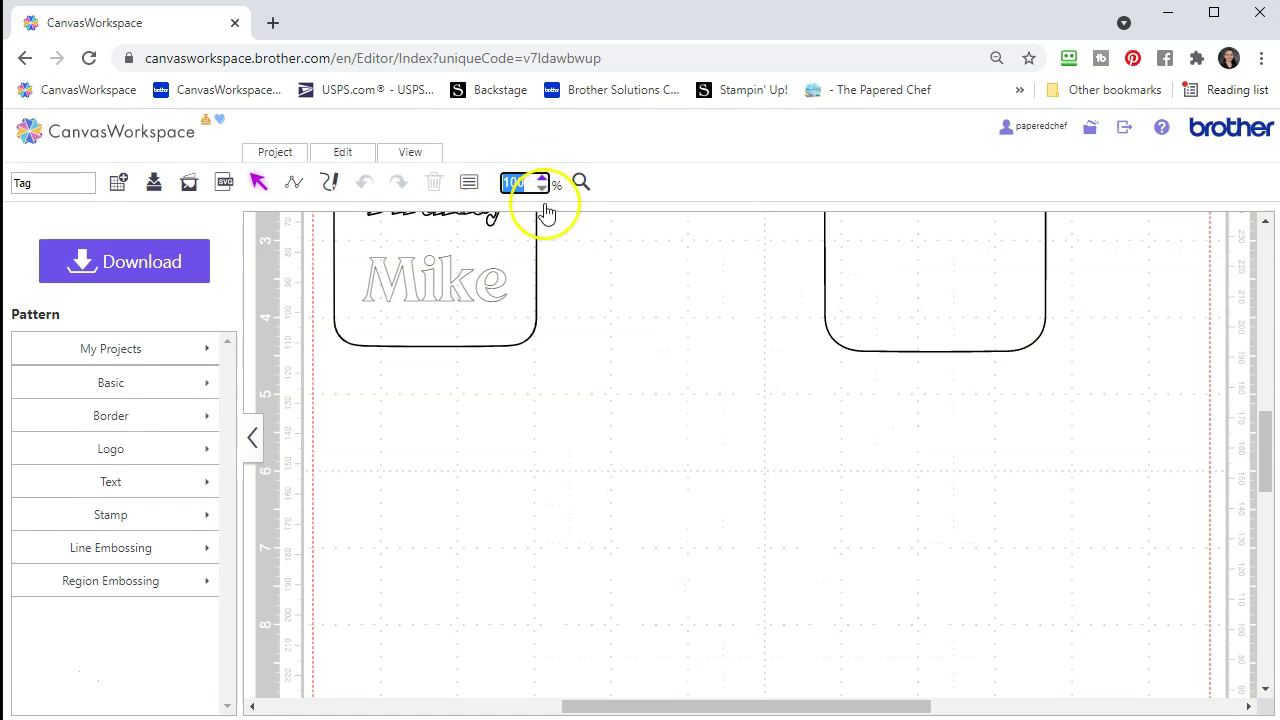
Step: Delete the name text beneath Happy Birthday on the smaller tag
scroll(585, 438, up, 3)
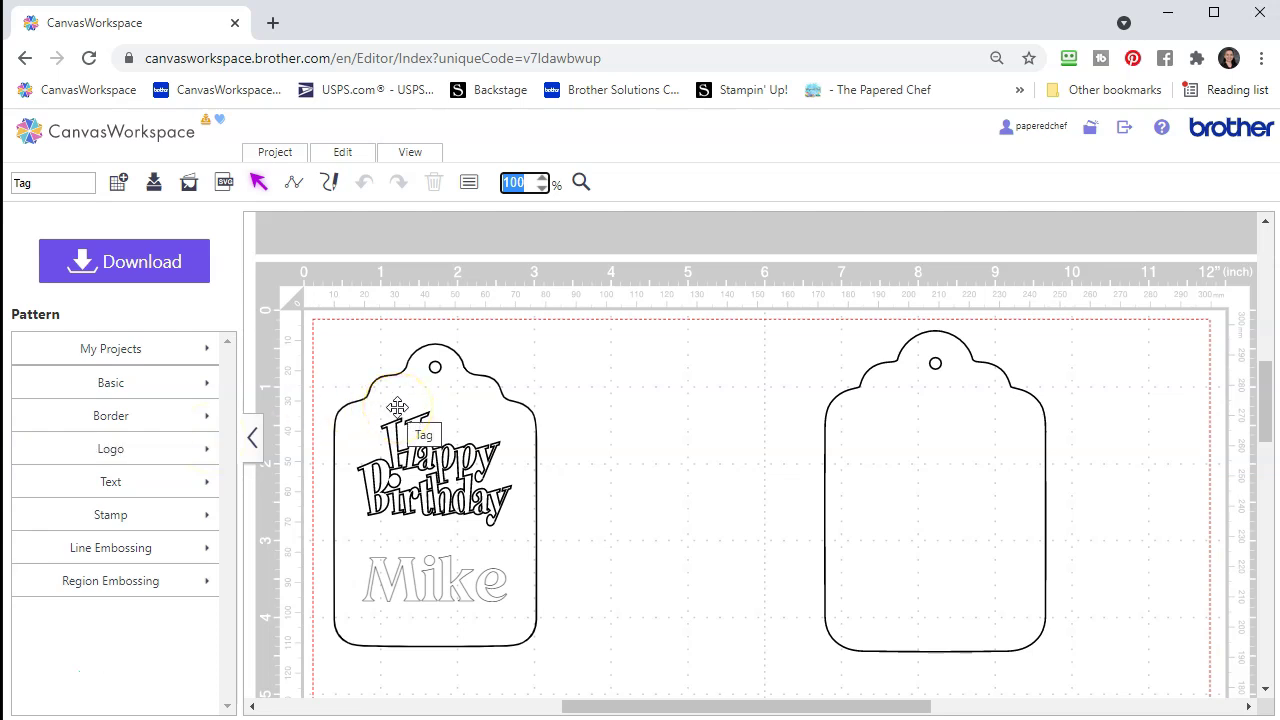
click(436, 575)
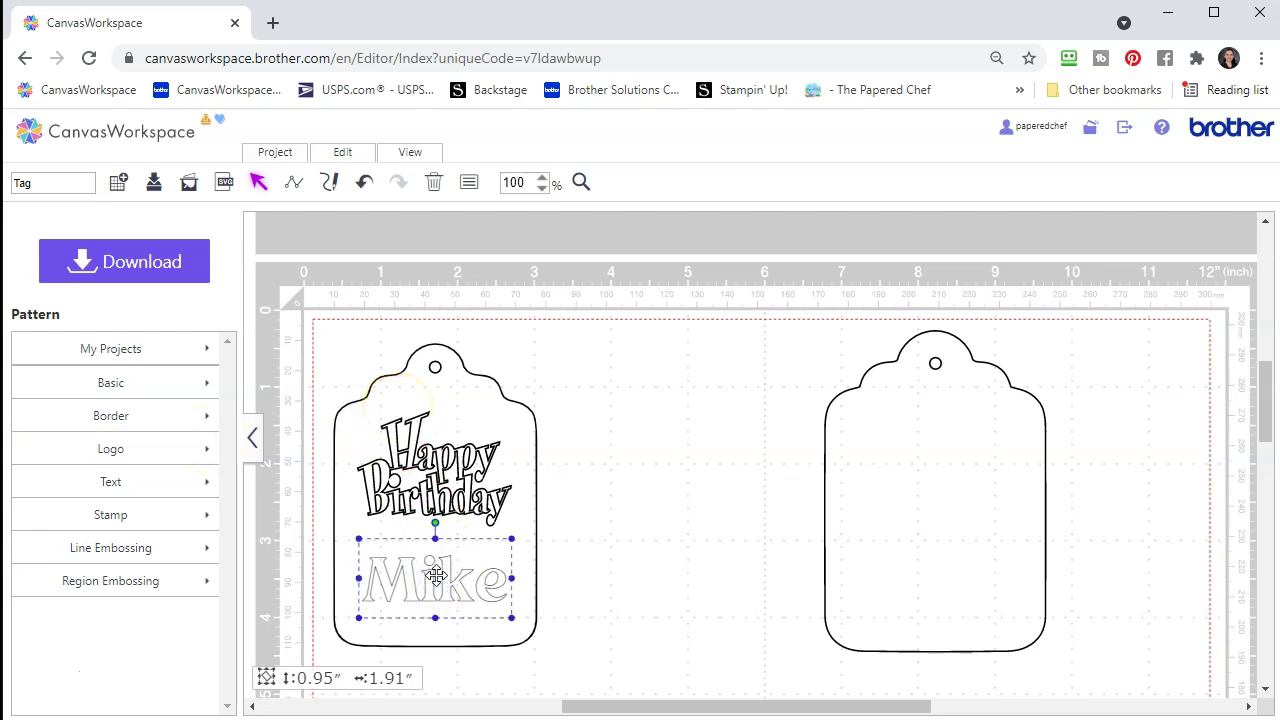
click(160, 487)
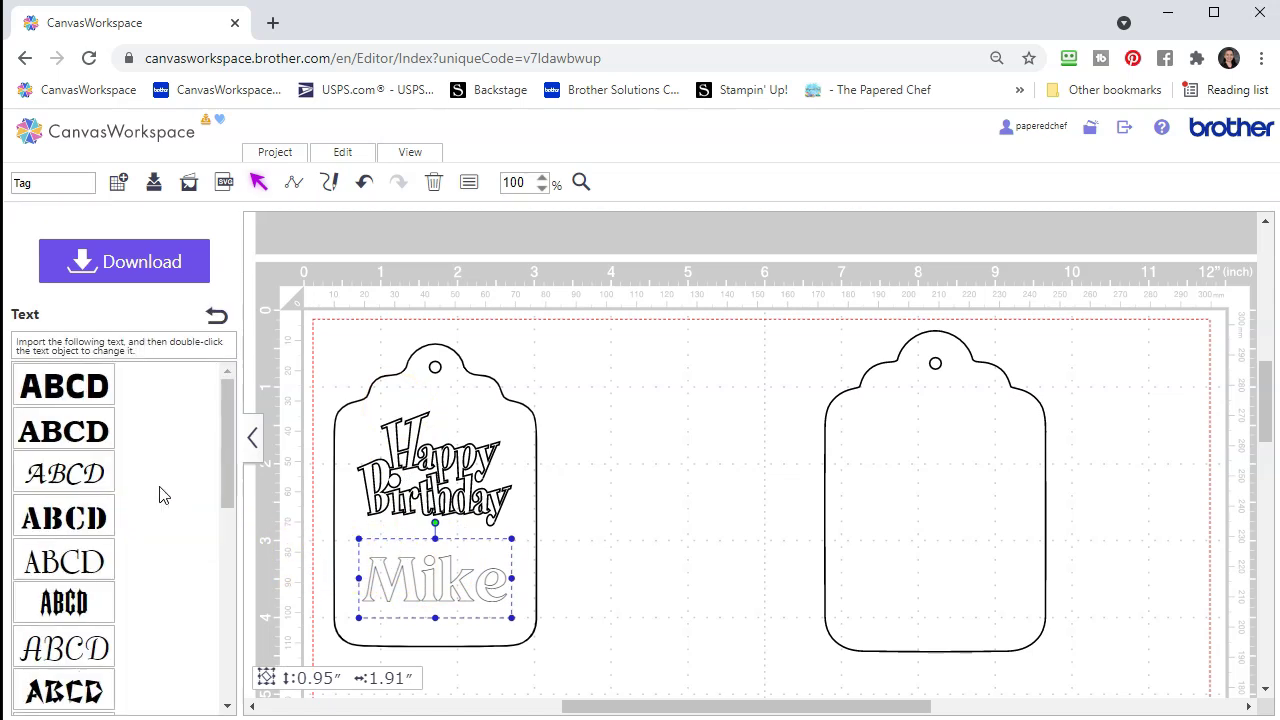
scroll(189, 480, down, 5)
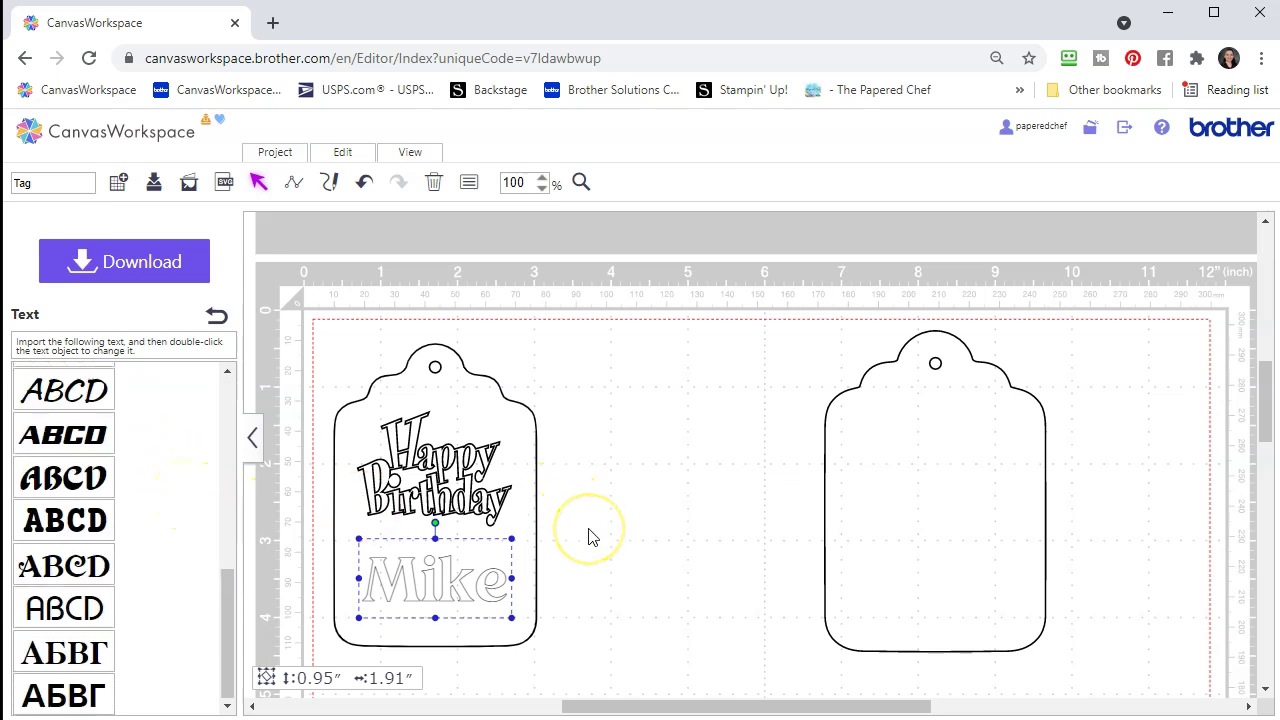
key(Delete)
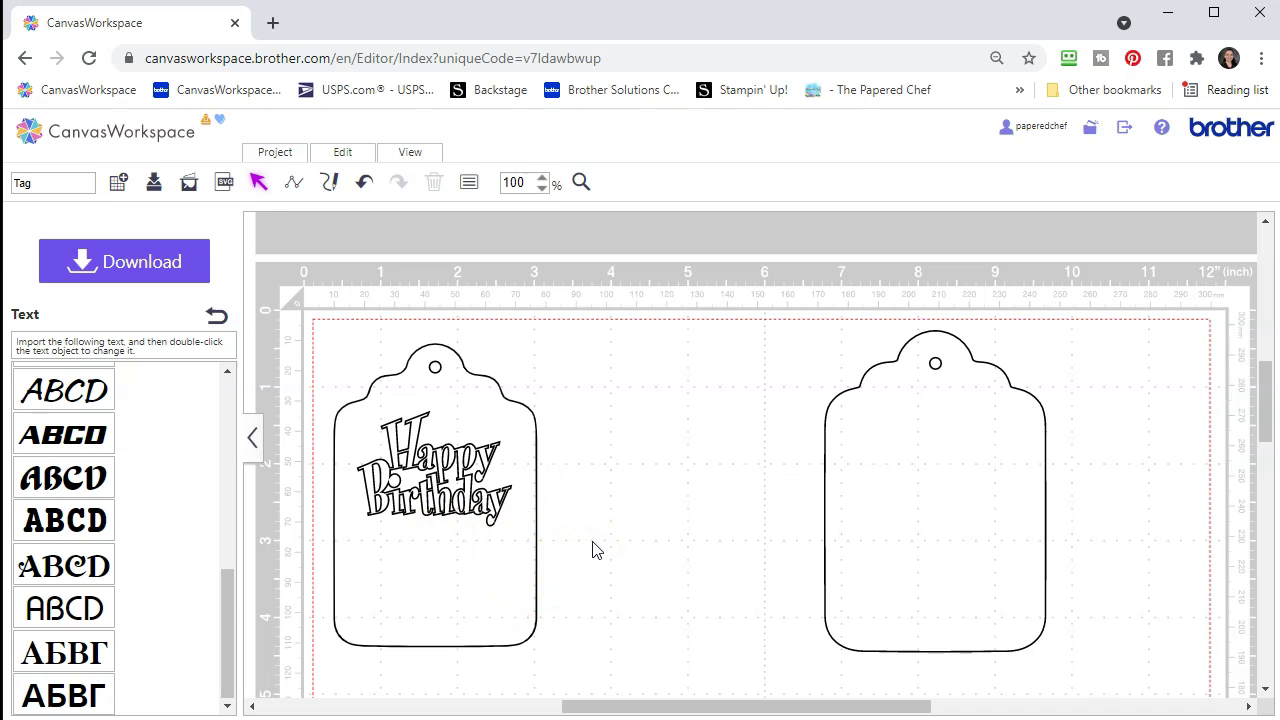
Step: Download the project to the PC as Tag.fcm and close the file transfer dialog
click(78, 266)
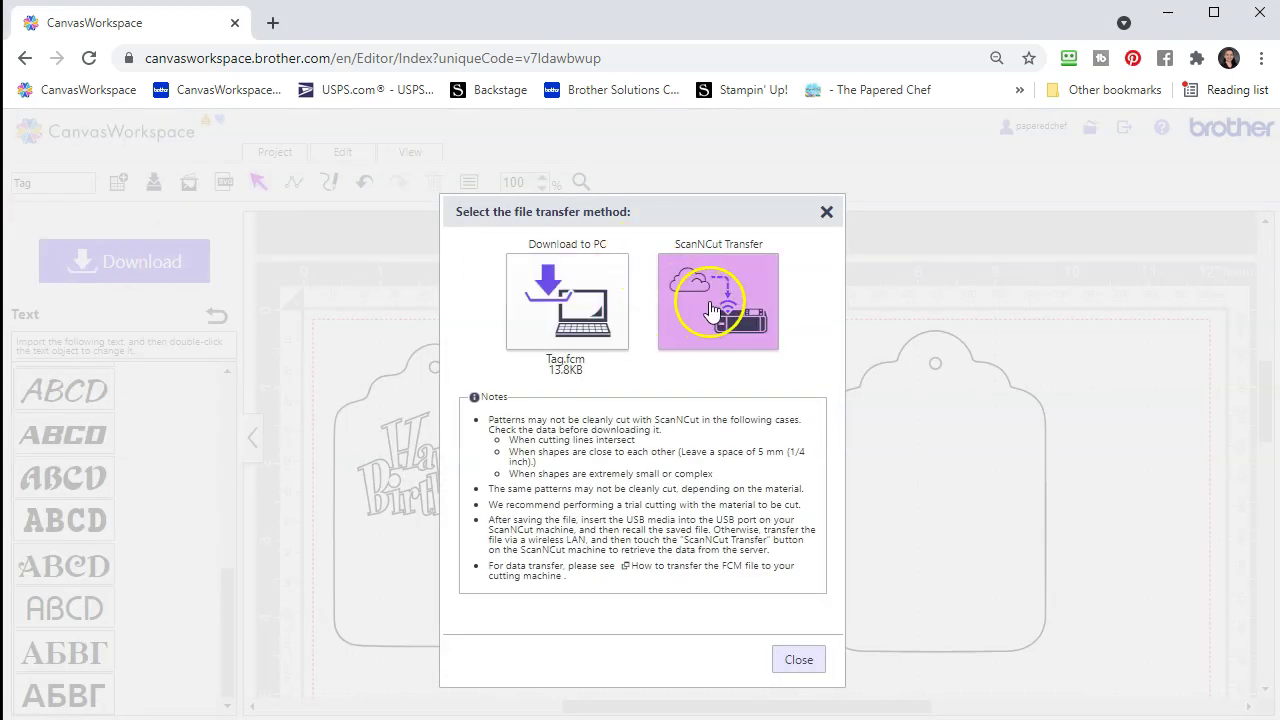
click(570, 332)
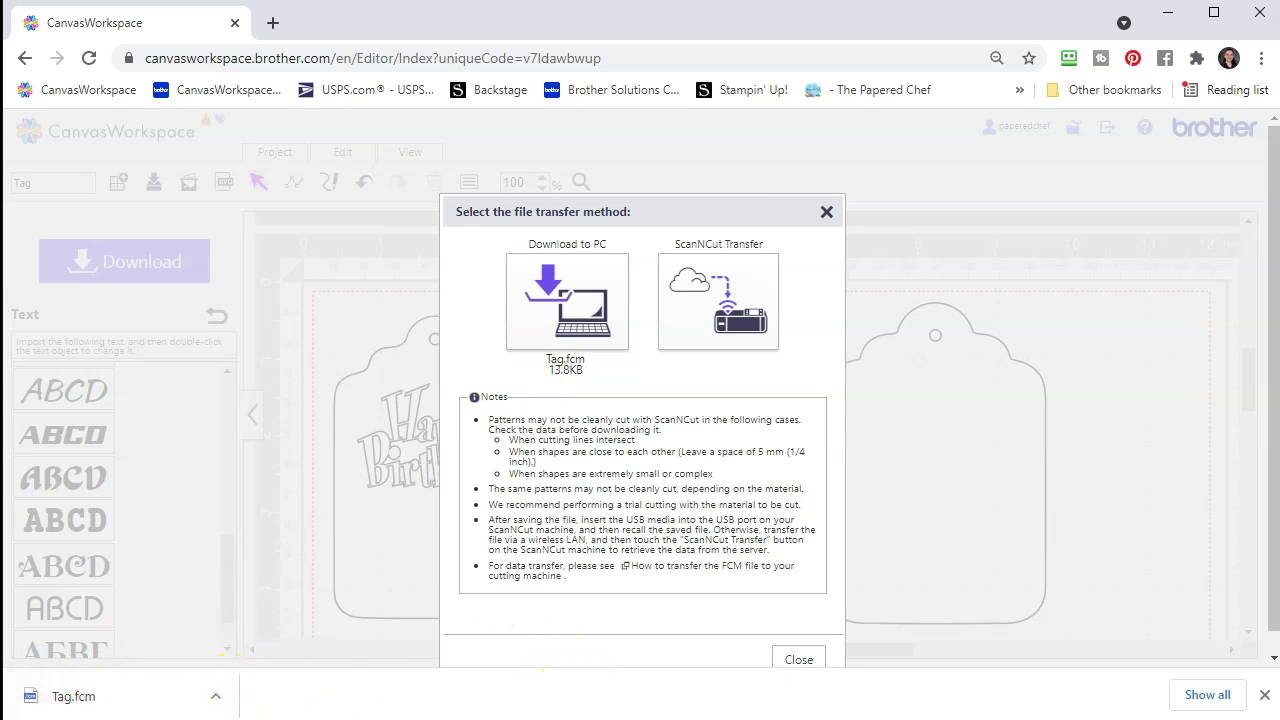
click(808, 658)
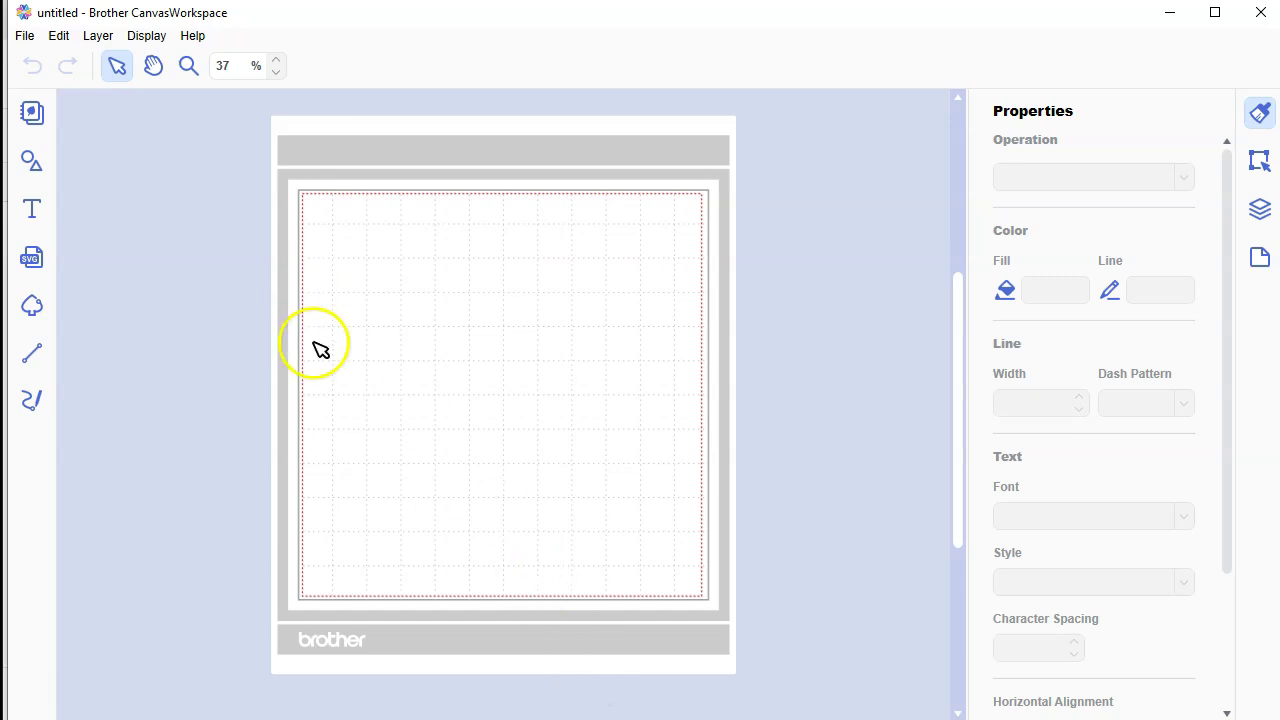
Step: Switch to the Brother CanvasWorkspace desktop program and check its version information
click(194, 38)
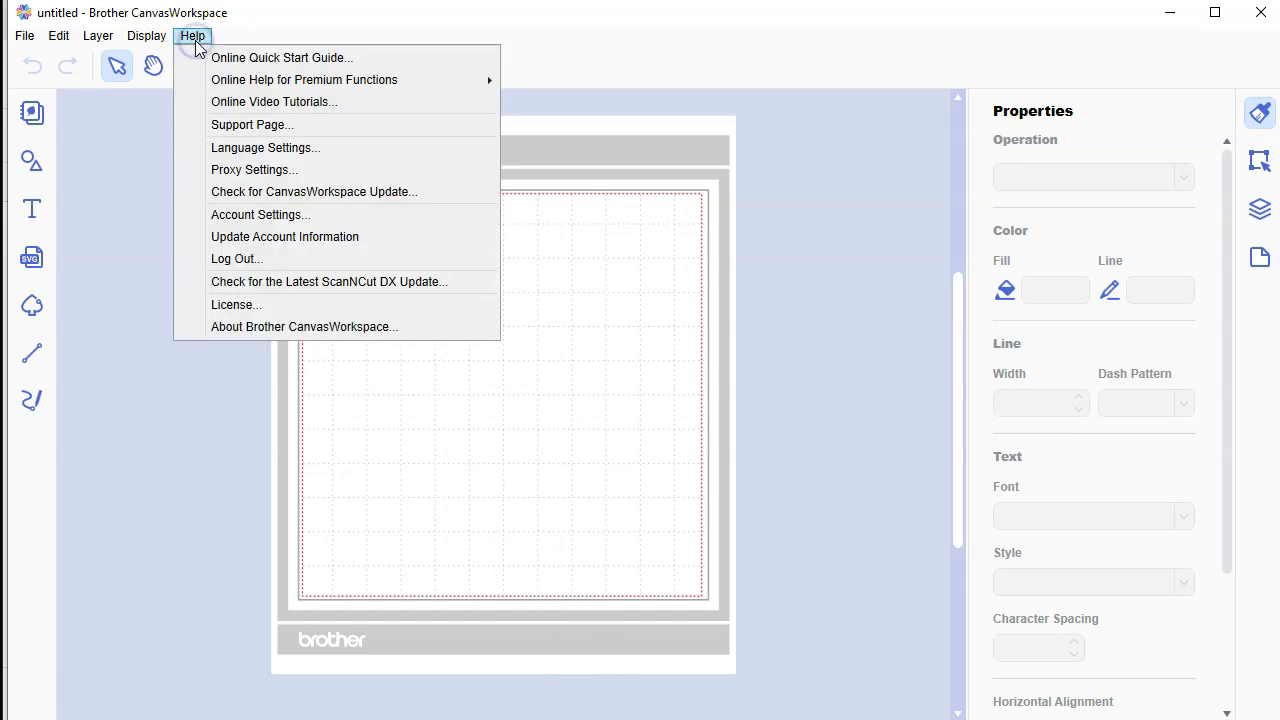
click(293, 331)
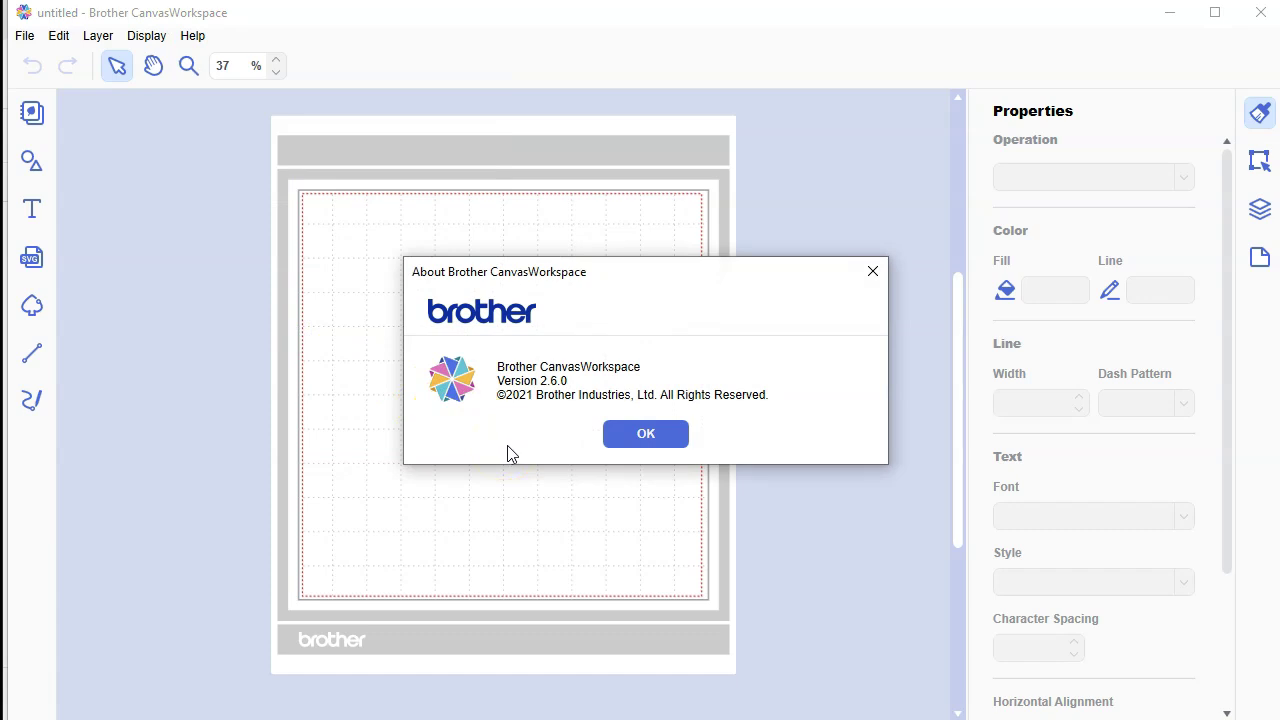
click(645, 436)
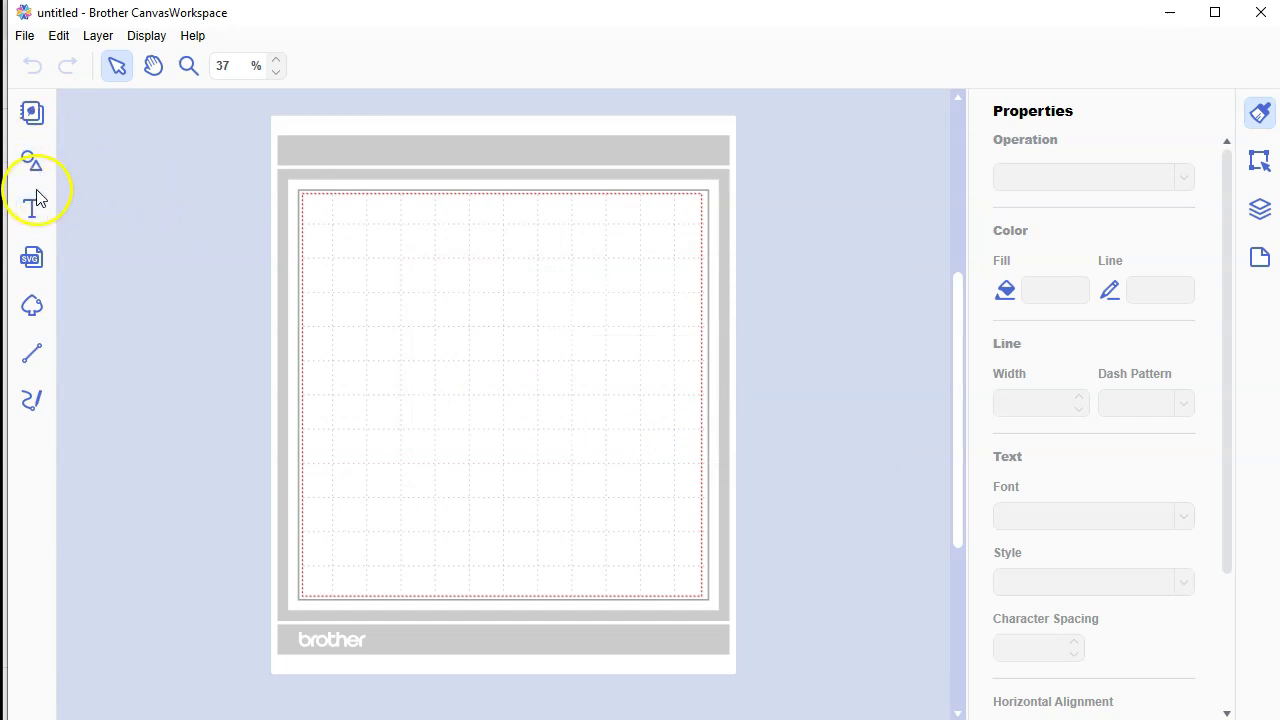
Step: Import the Tag file from the Downloads folder onto the mat
click(29, 268)
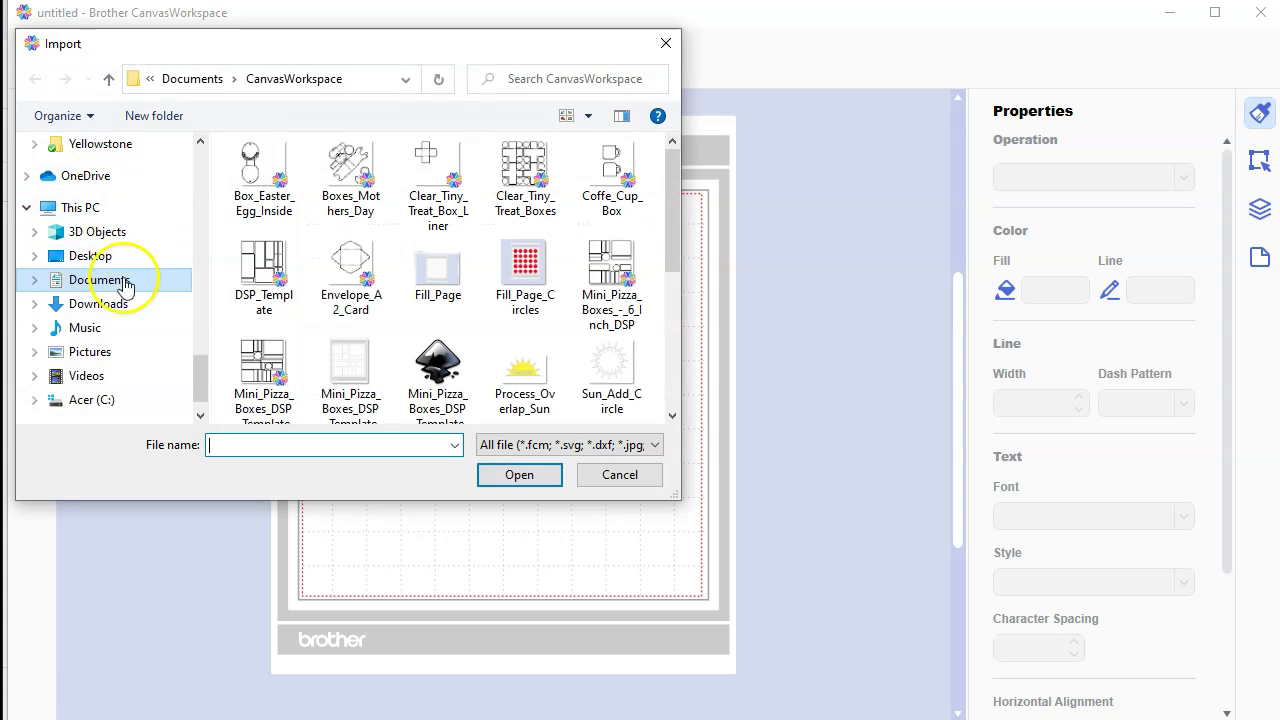
click(125, 316)
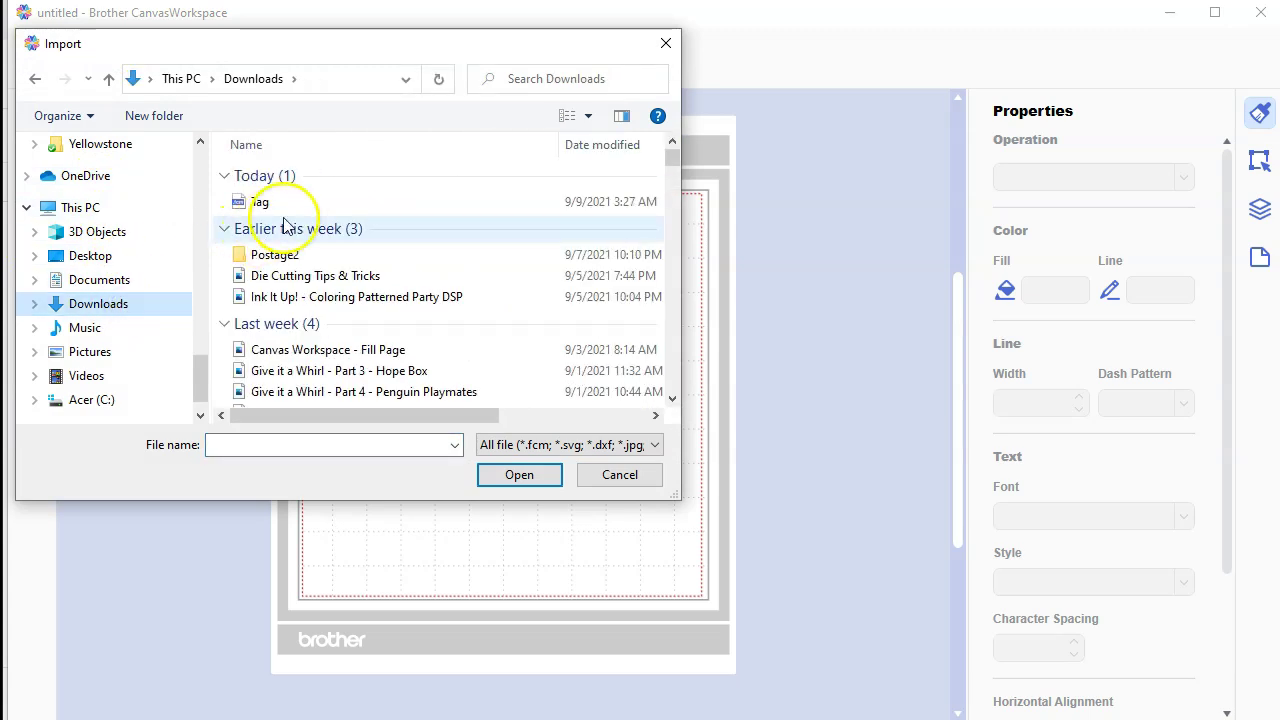
click(243, 201)
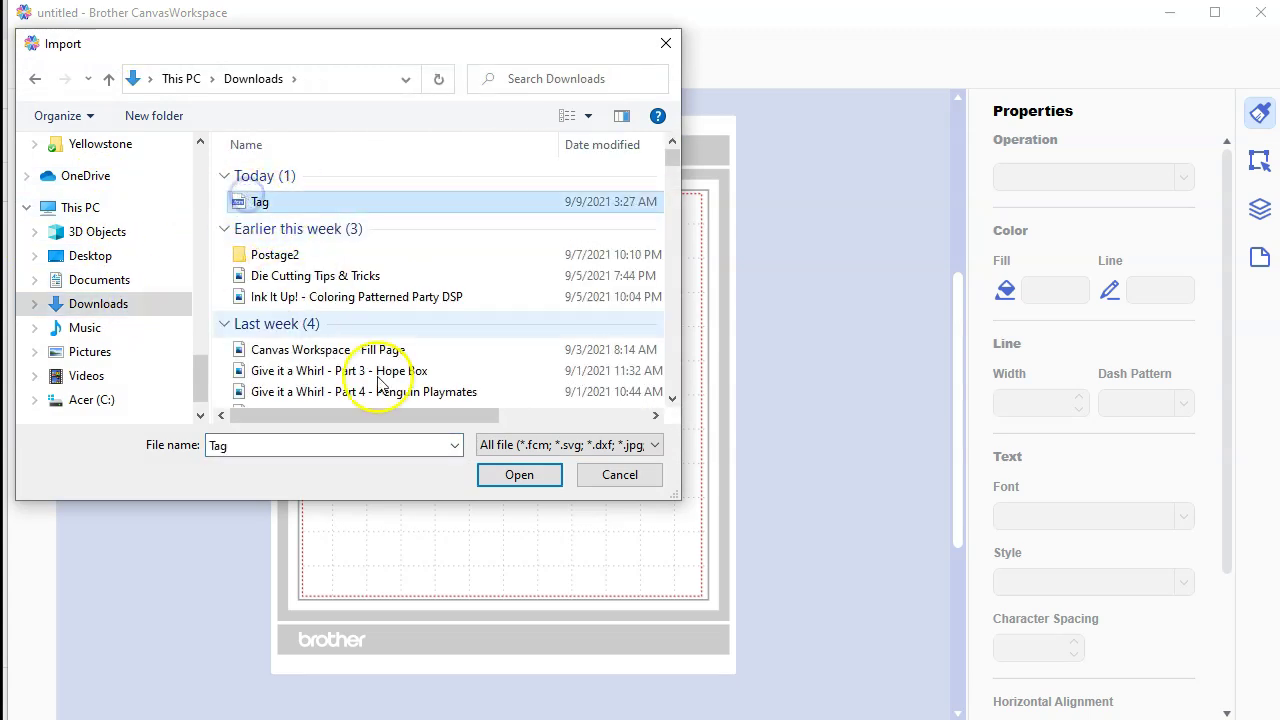
click(511, 473)
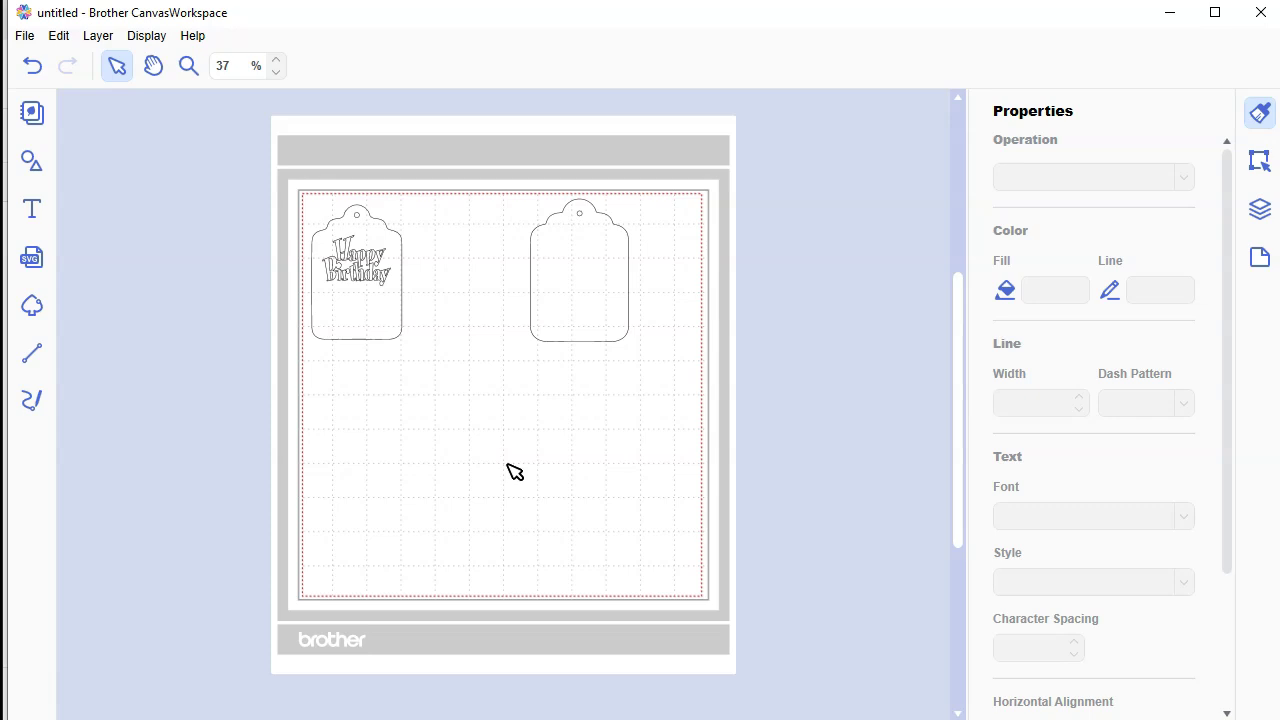
Step: Add the recipient's first name as text in the Misses font on the empty mat area below the smaller tag
click(278, 61)
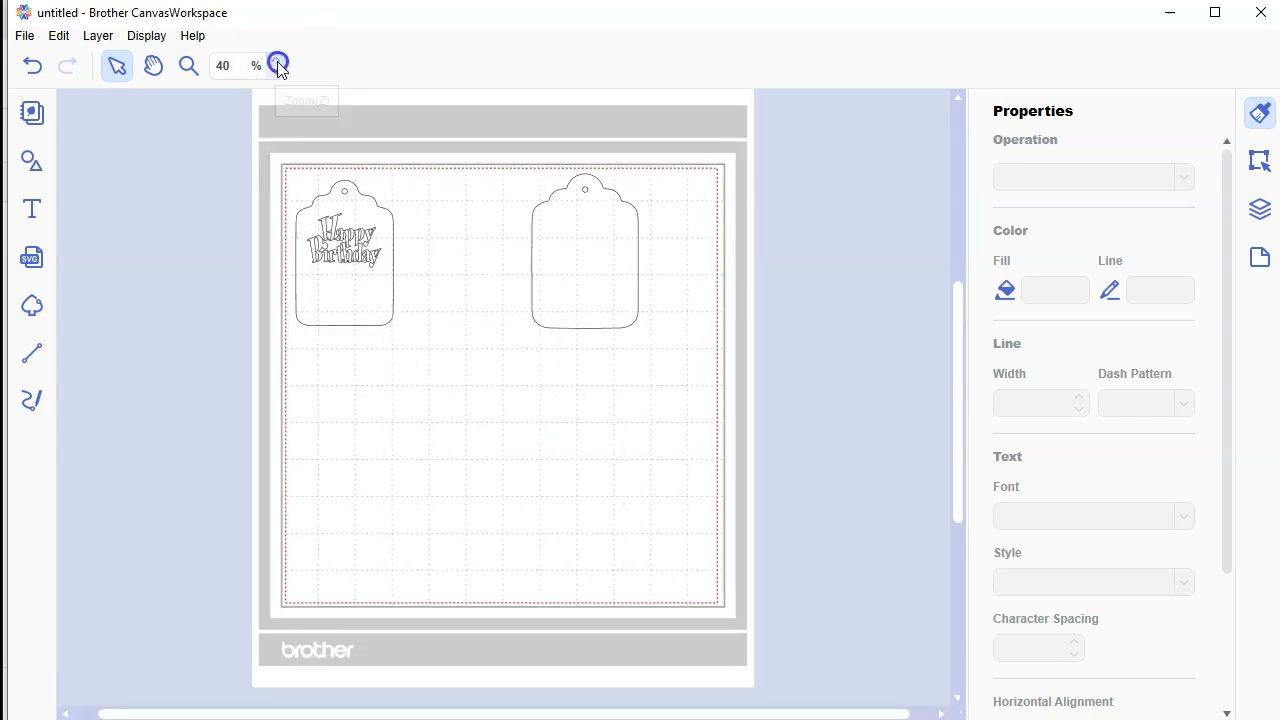
click(278, 61)
scroll(405, 378, up, 1)
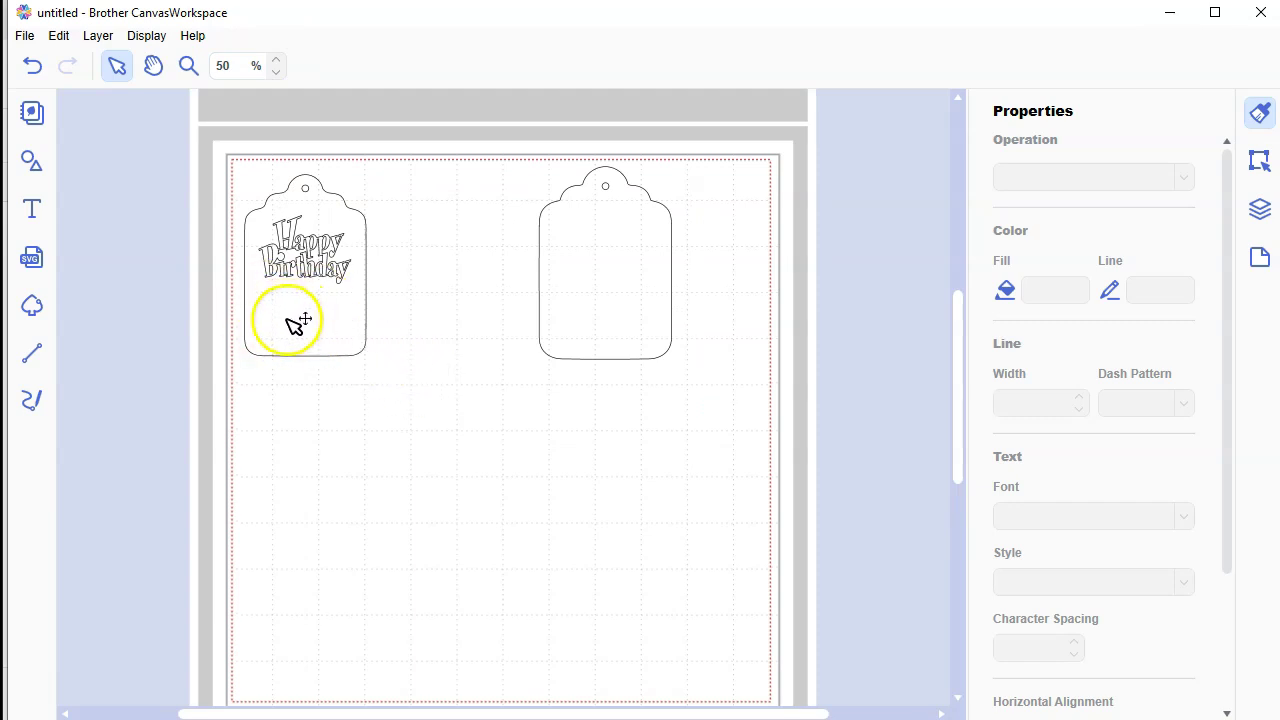
click(31, 210)
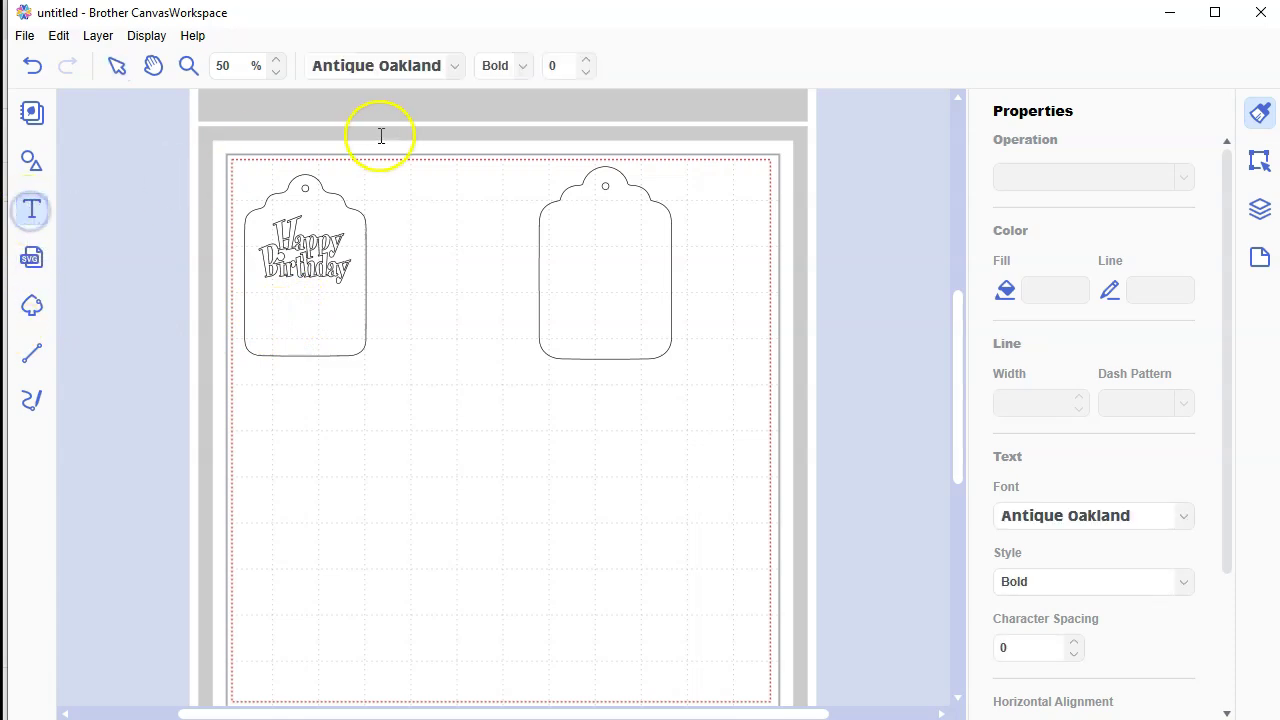
click(455, 72)
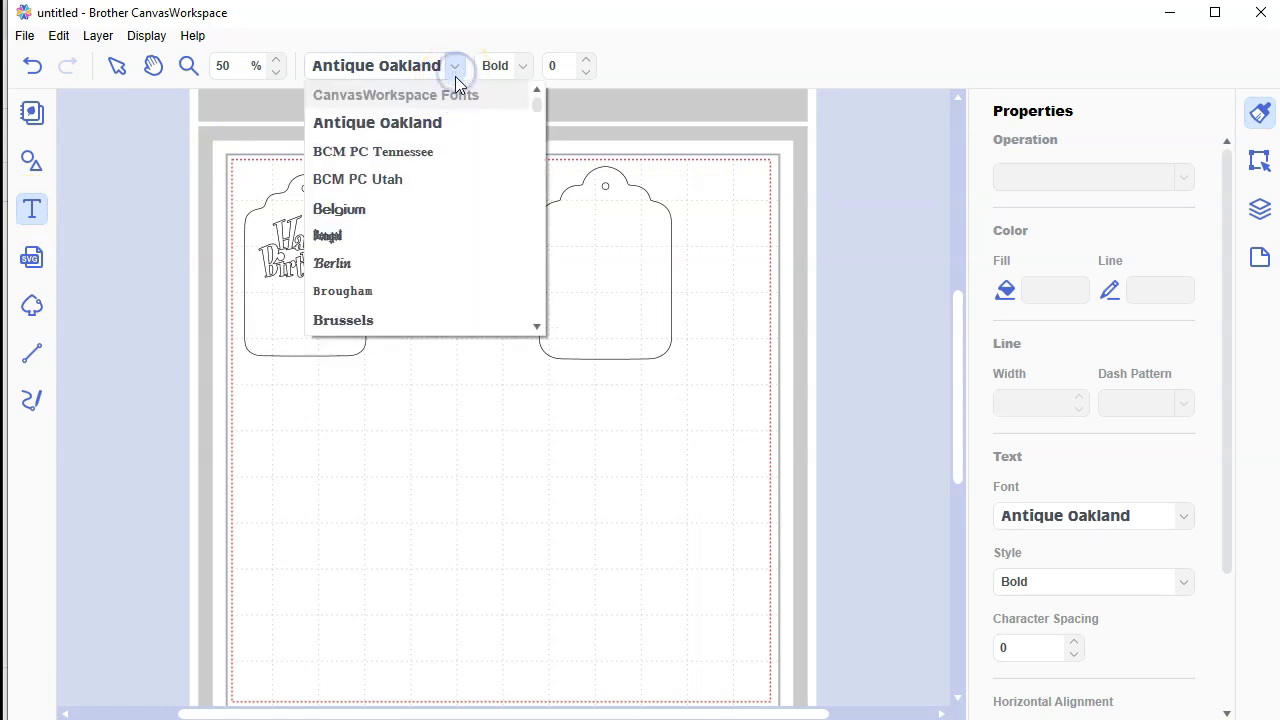
scroll(468, 140, down, 2)
scroll(474, 168, down, 1)
scroll(474, 170, down, 11)
scroll(474, 176, down, 12)
scroll(462, 208, down, 6)
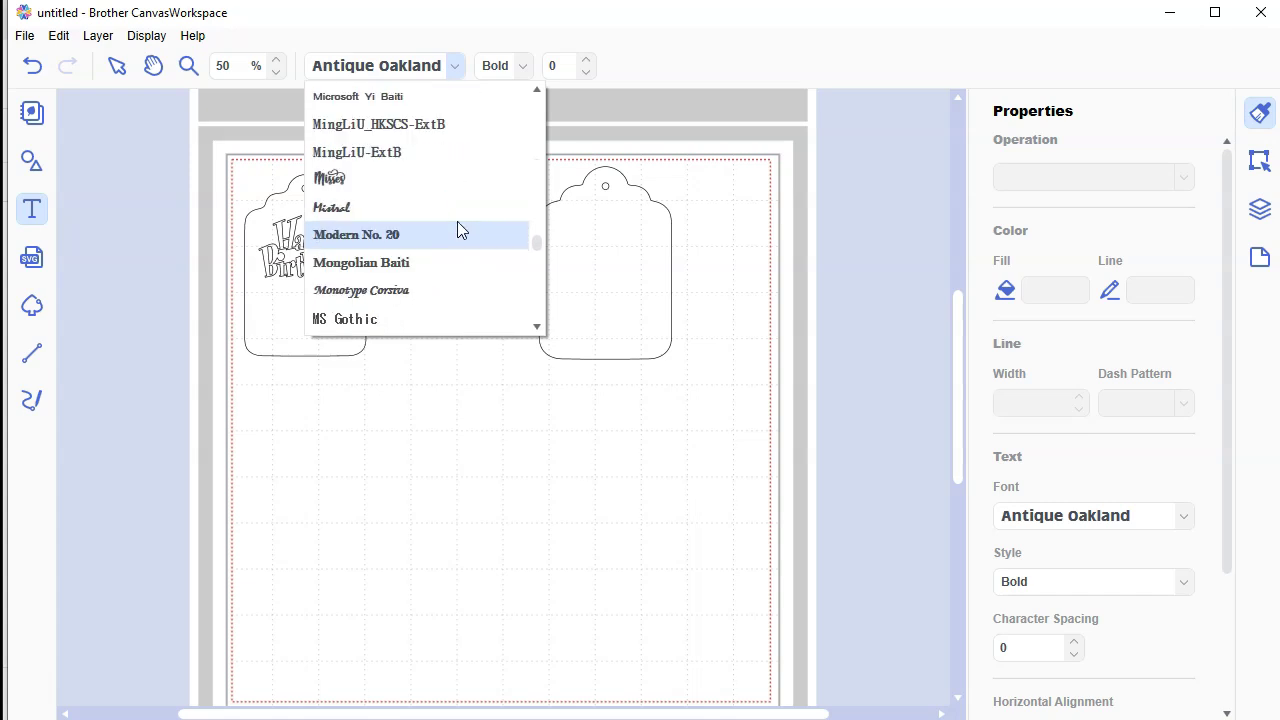
click(390, 178)
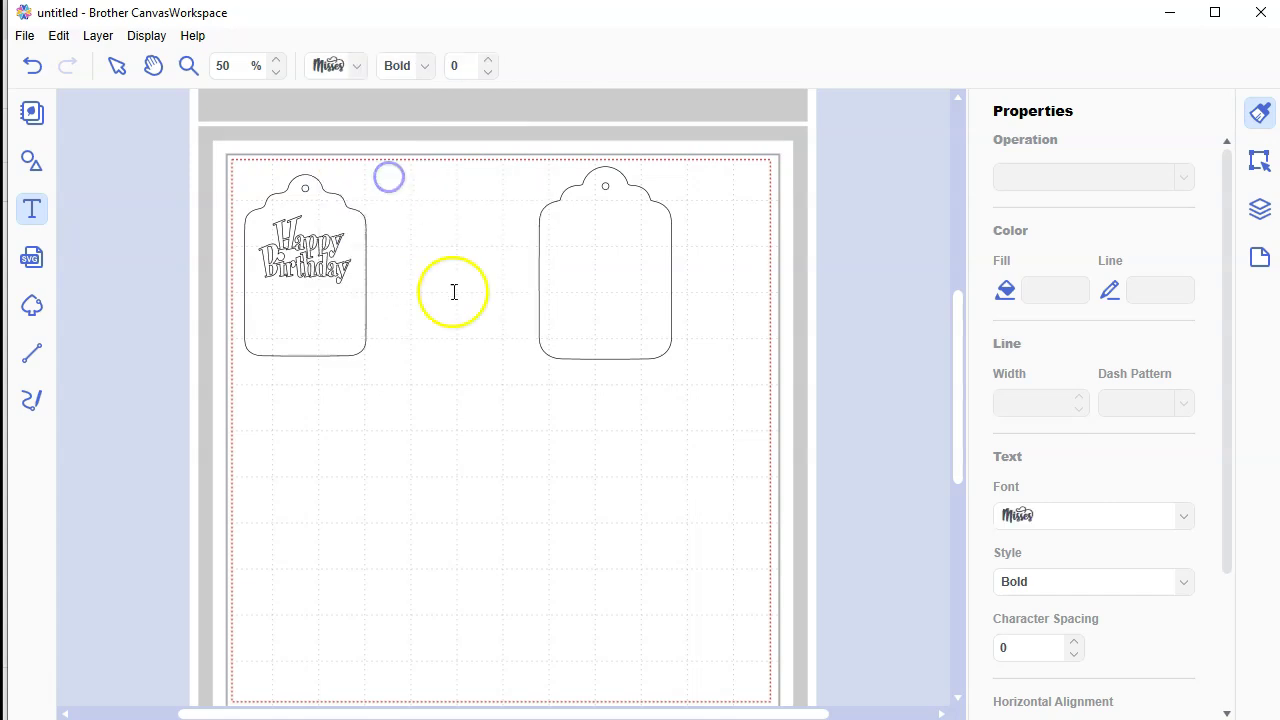
click(330, 418)
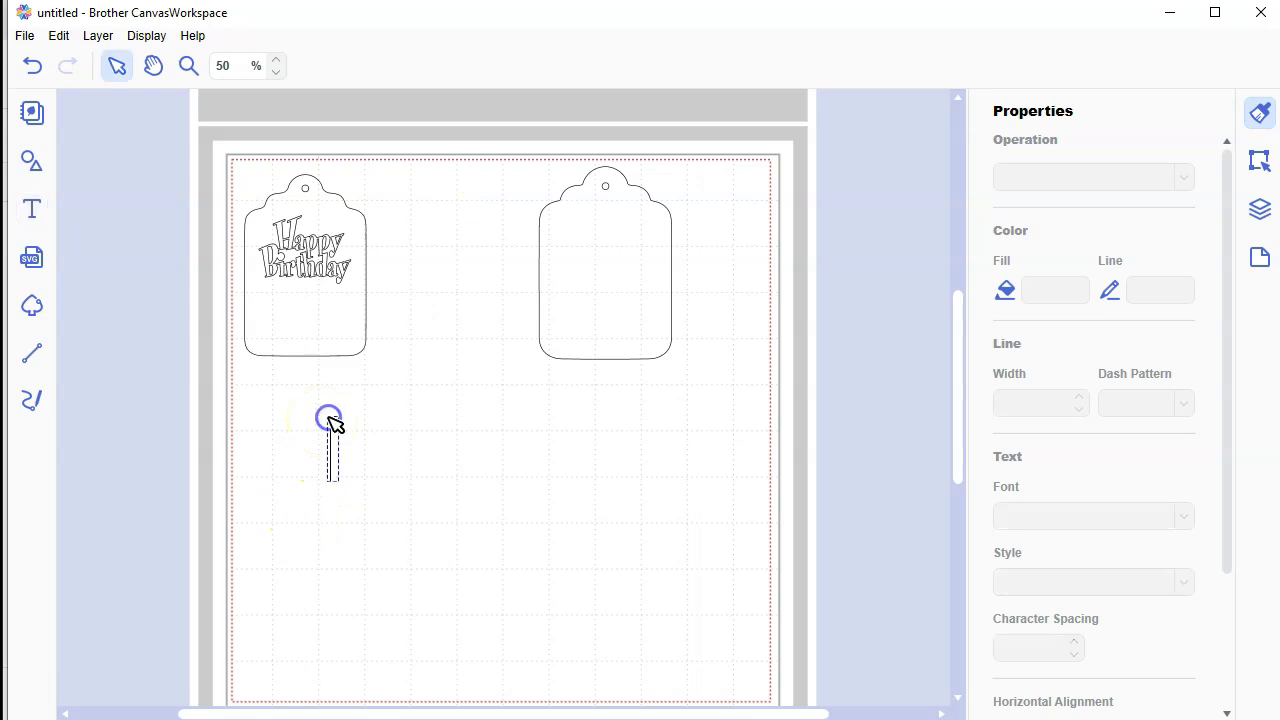
text(Mike)
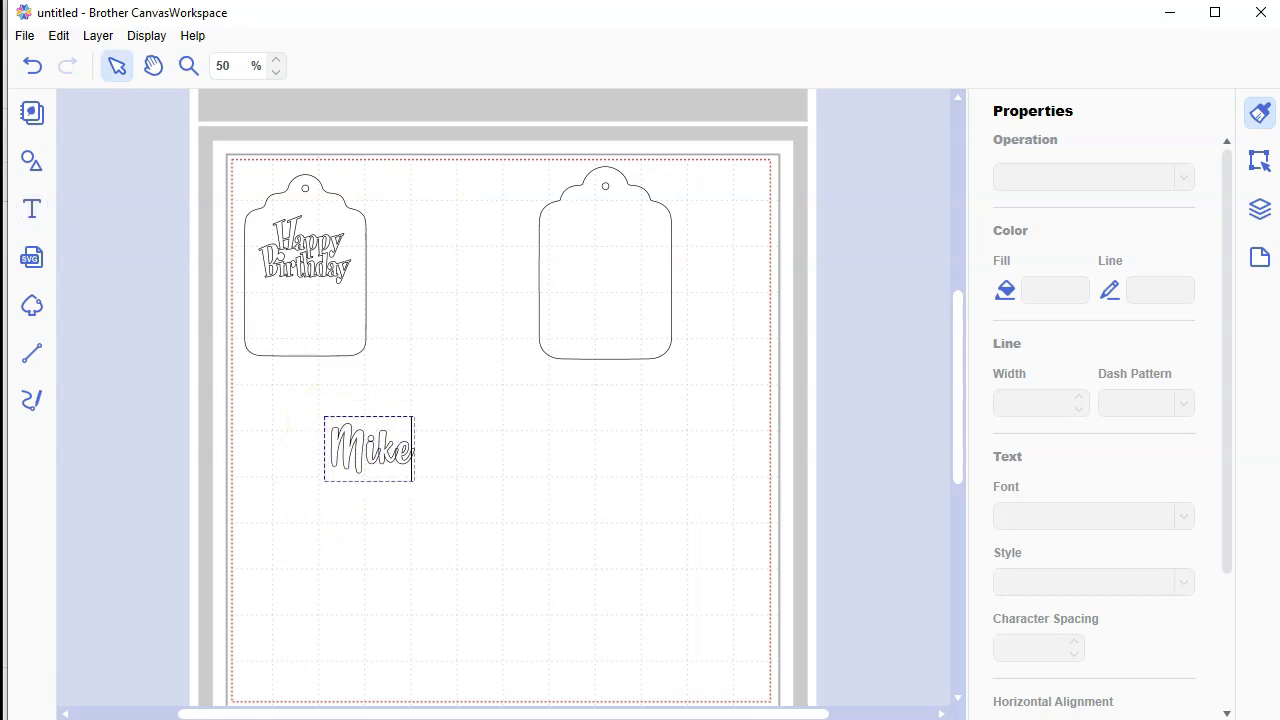
click(508, 478)
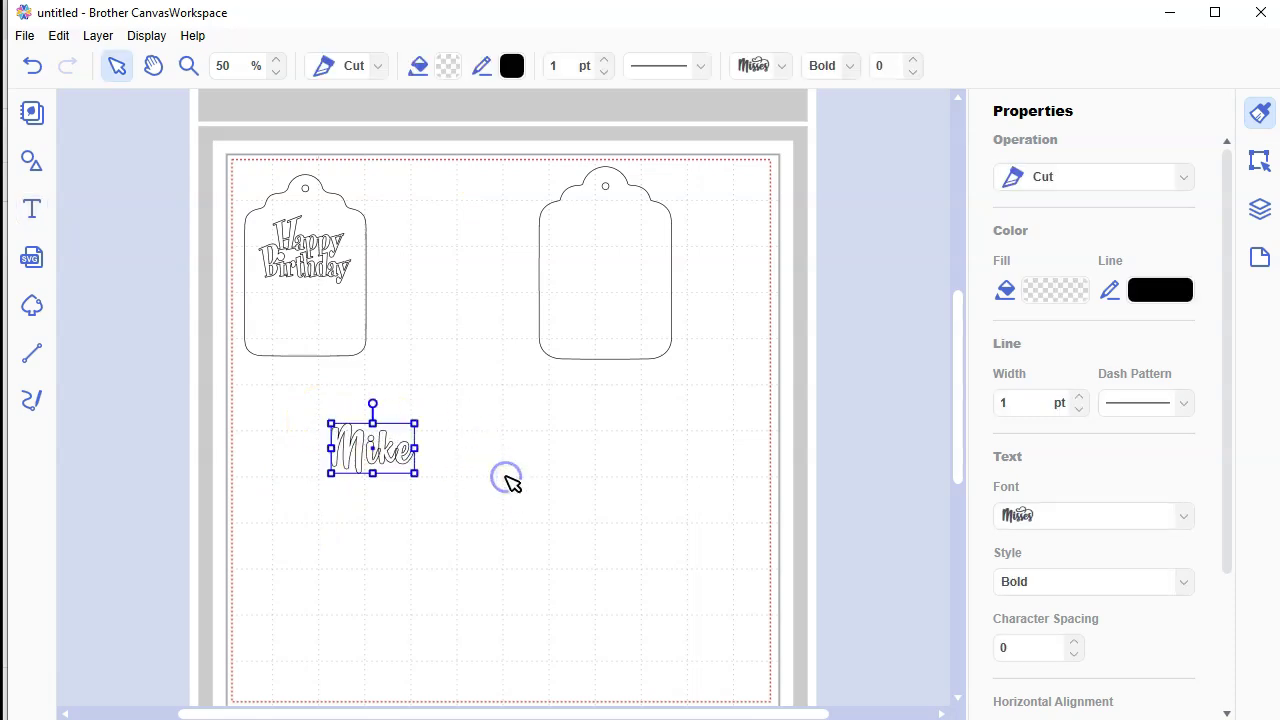
Step: Weld the overlapping letters of the name text into one shape
click(276, 60)
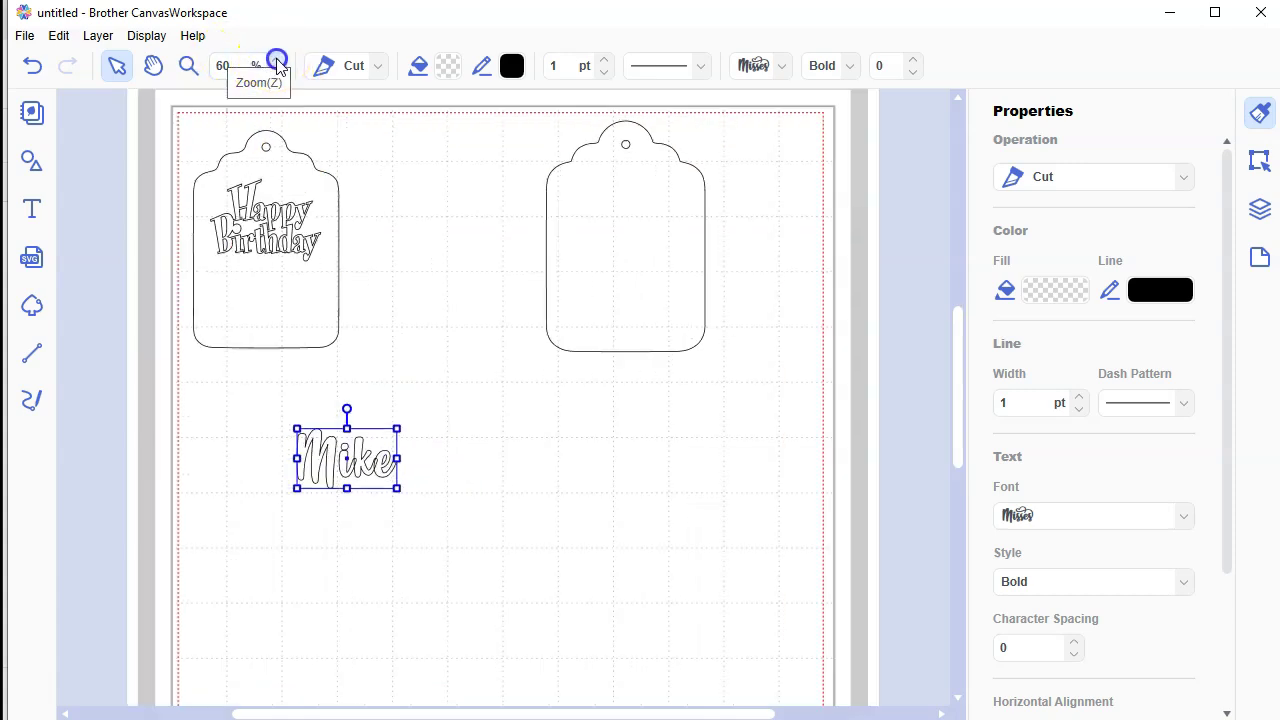
click(276, 60)
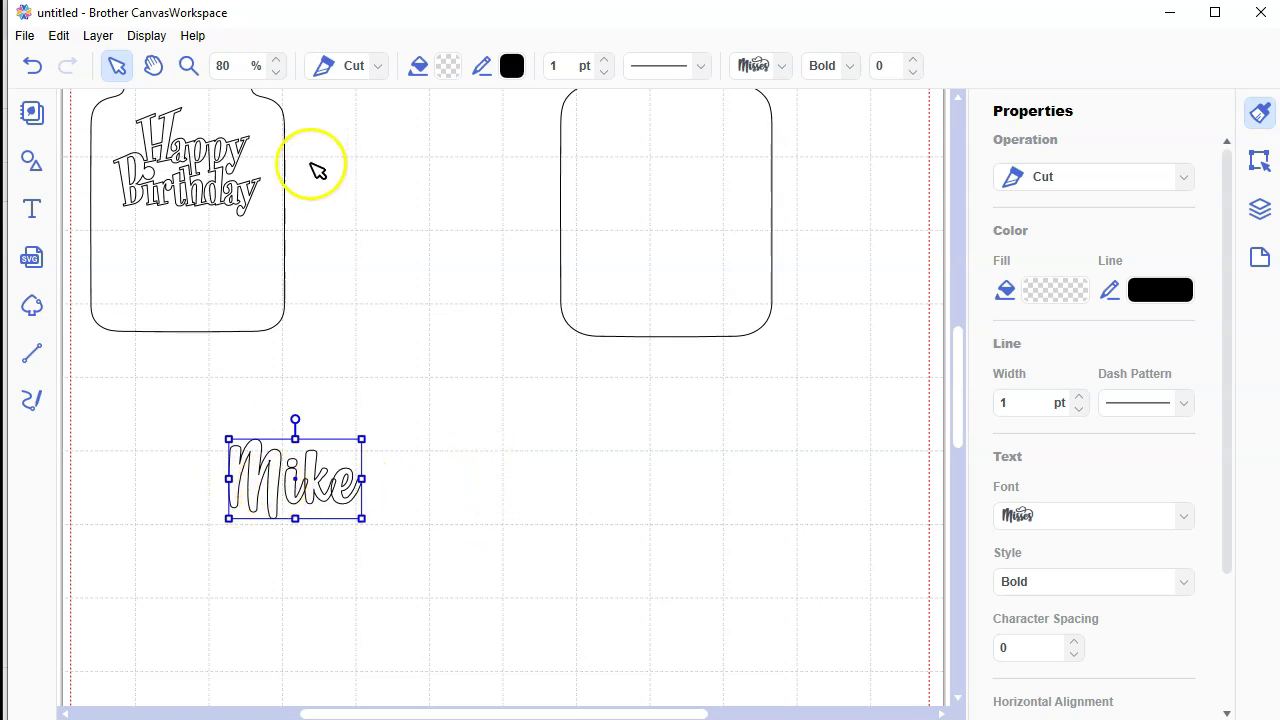
click(60, 36)
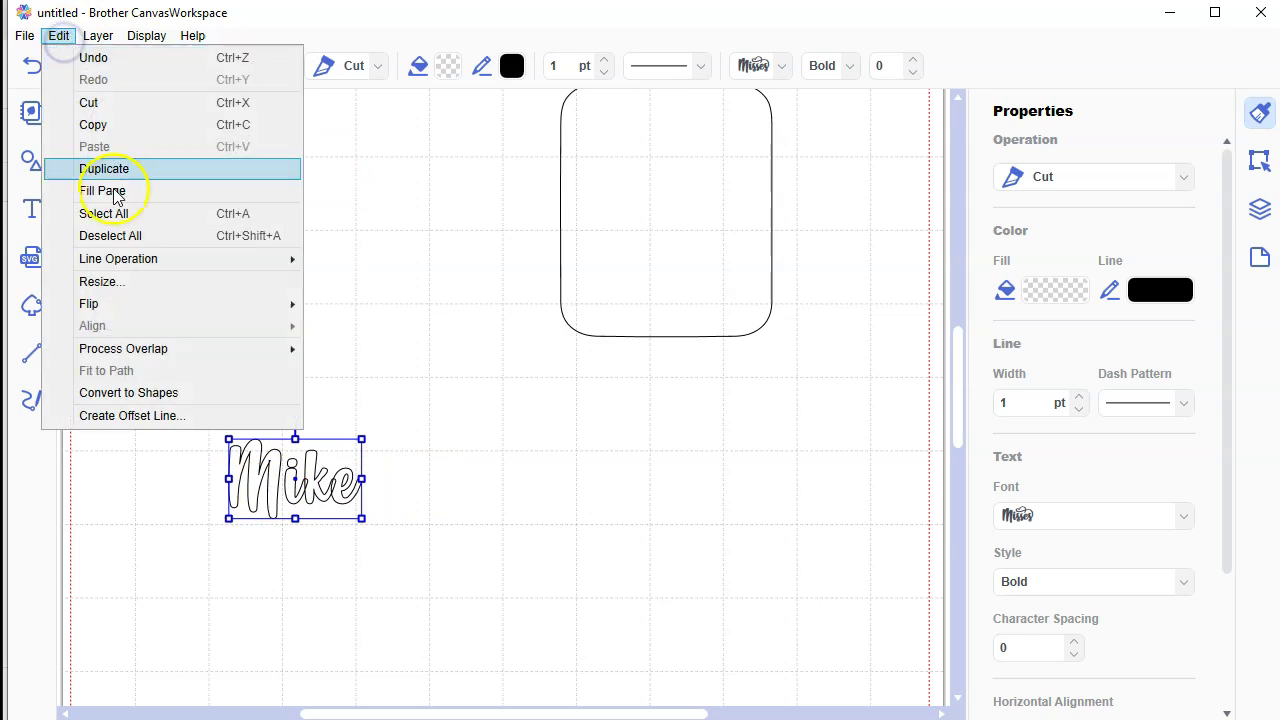
mouse_move(174, 351)
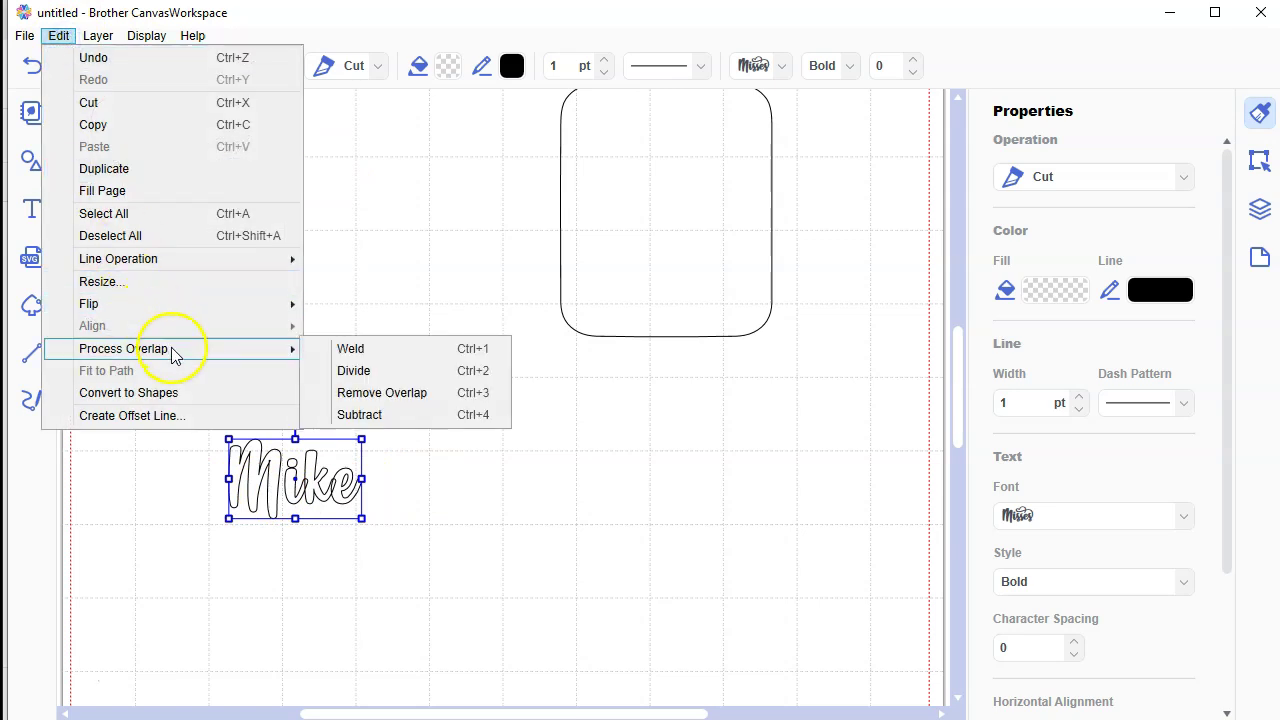
click(376, 349)
click(536, 458)
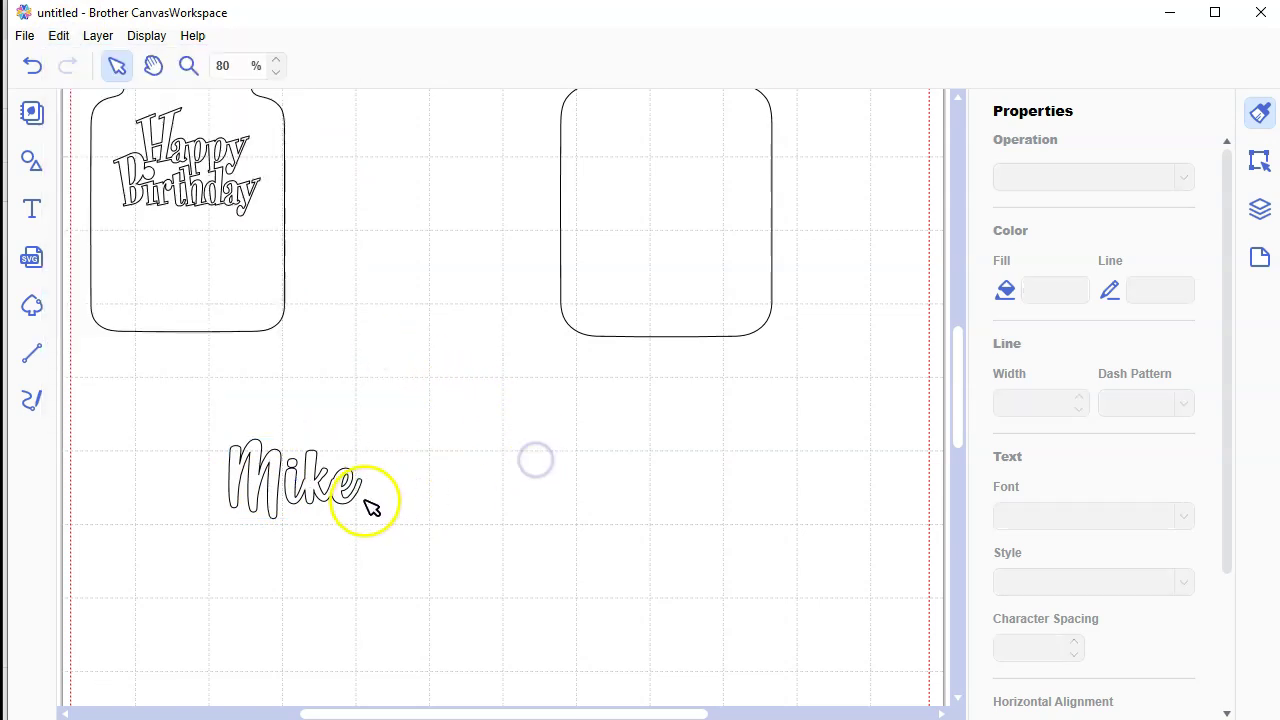
Step: Move the welded name beneath Happy Birthday on the smaller tag and set its operation to Draw
click(319, 486)
mouse_move(319, 486)
mouse_down()
mouse_move(251, 277)
mouse_move(207, 278)
mouse_up()
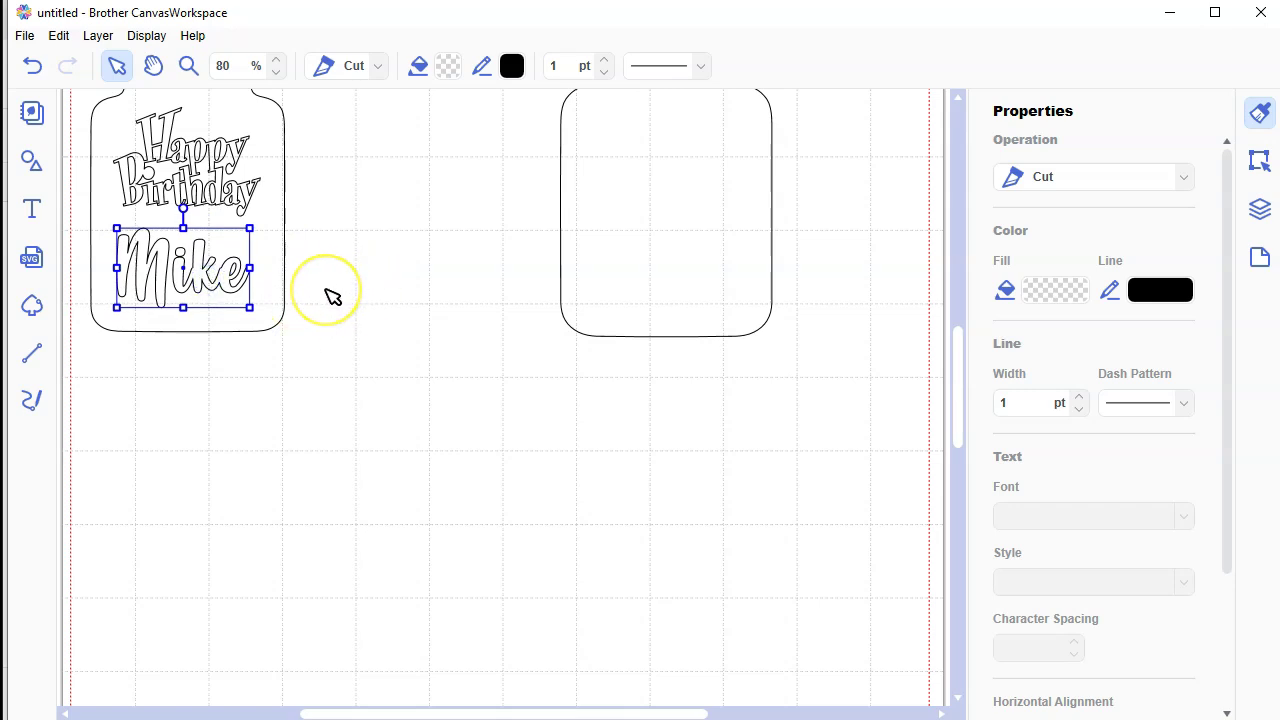
scroll(374, 349, up, 2)
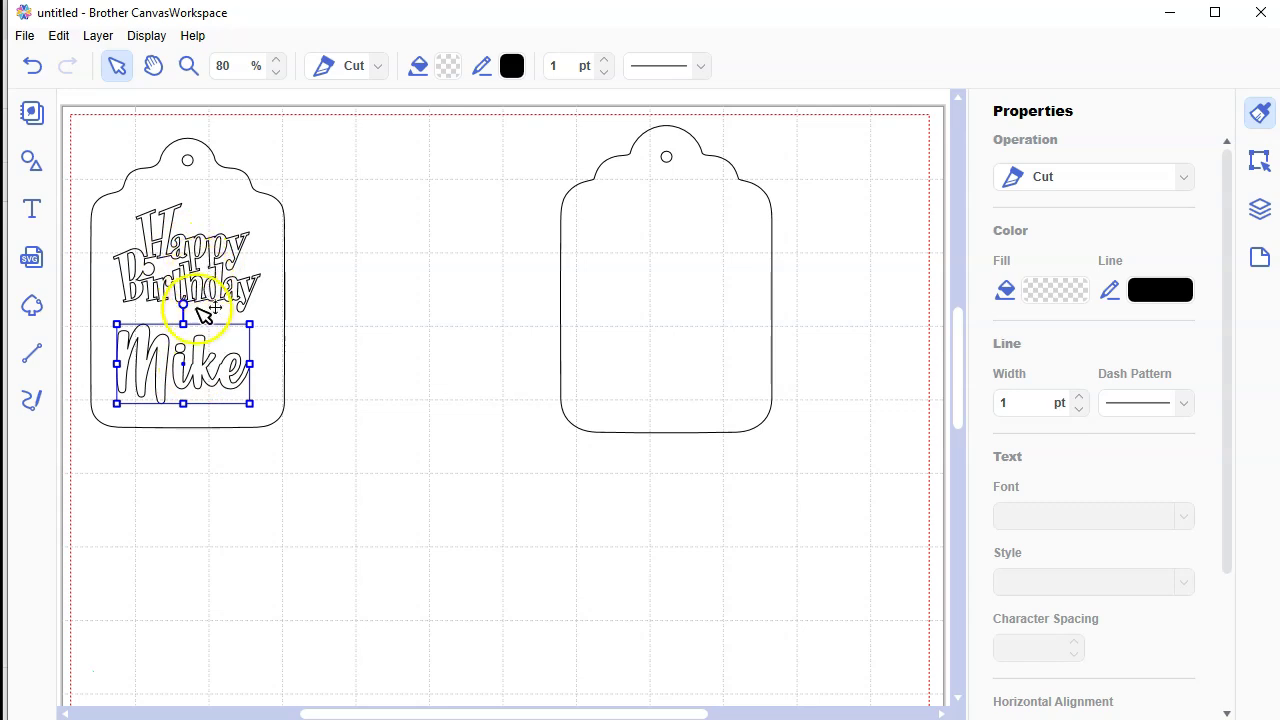
click(376, 68)
click(358, 114)
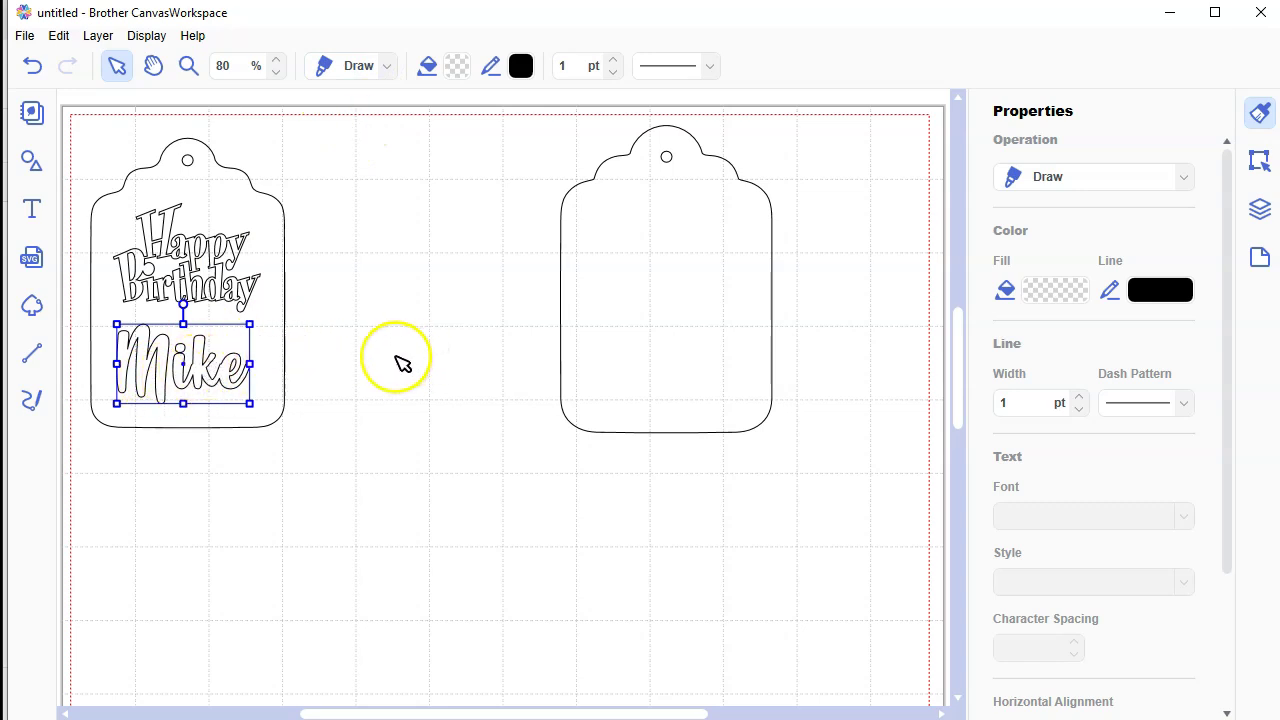
Step: Check the operation assigned to the Happy Birthday text and to both tag outlines
click(205, 287)
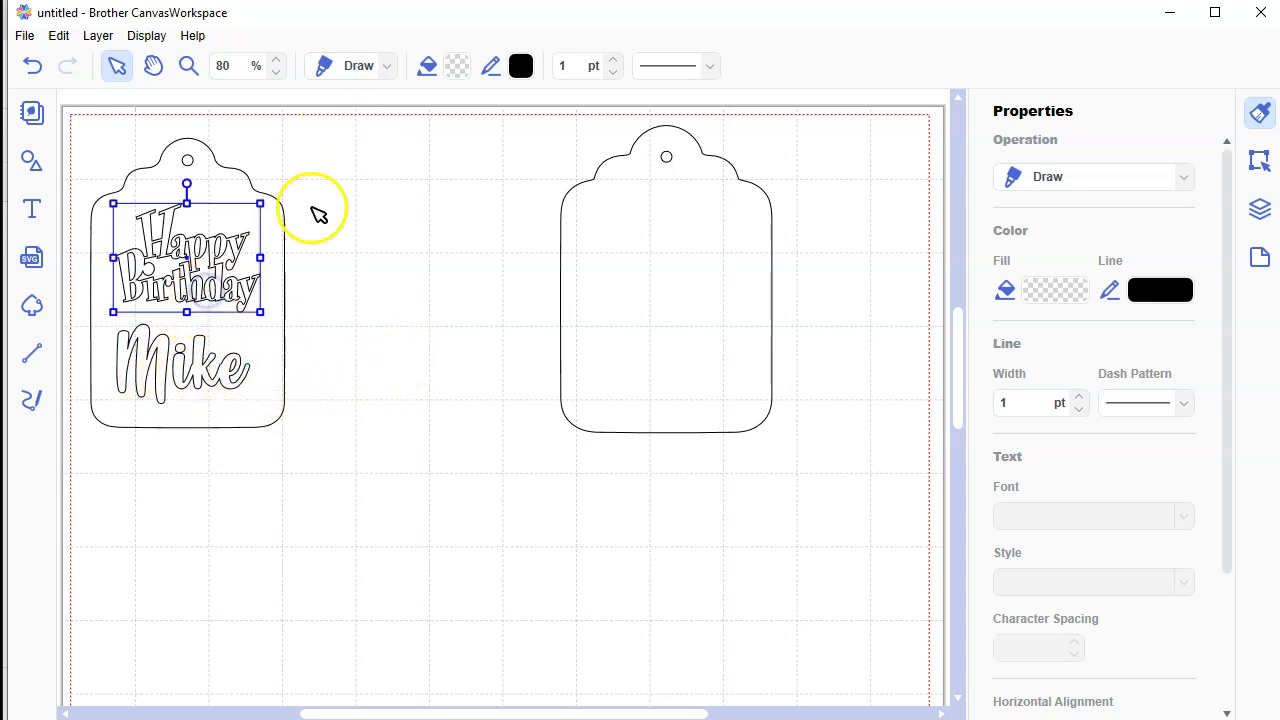
click(223, 170)
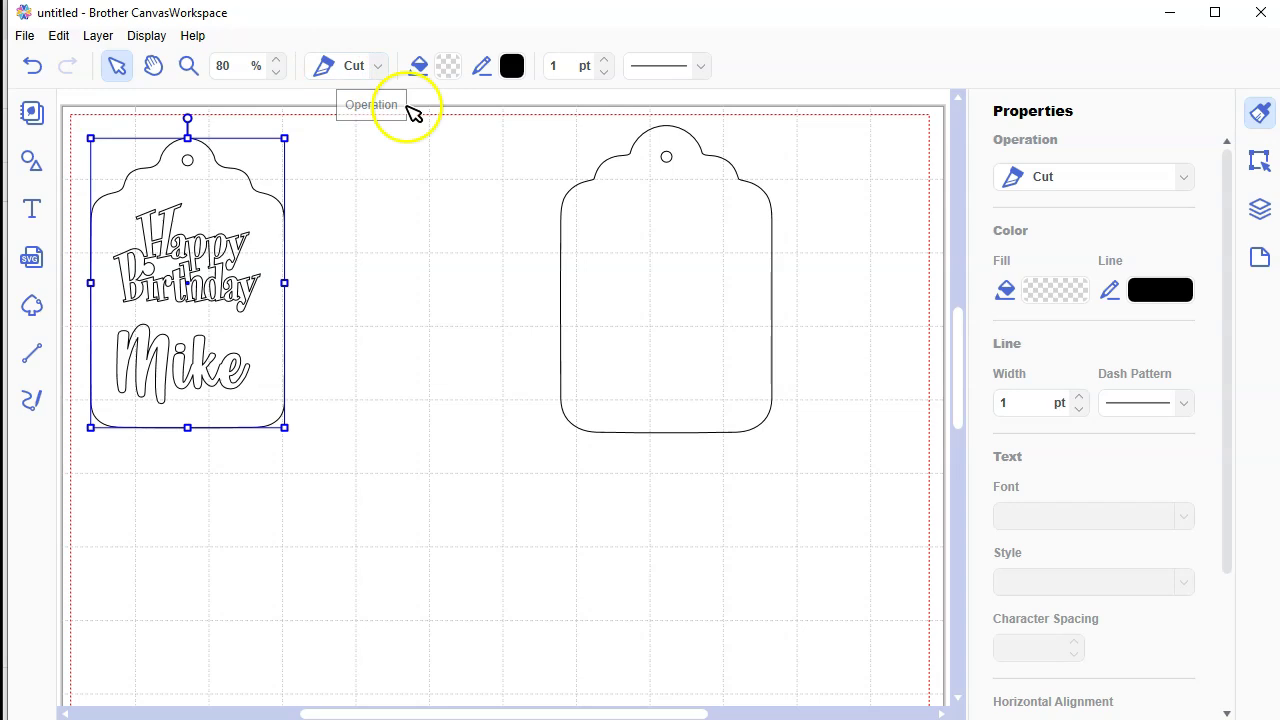
click(582, 208)
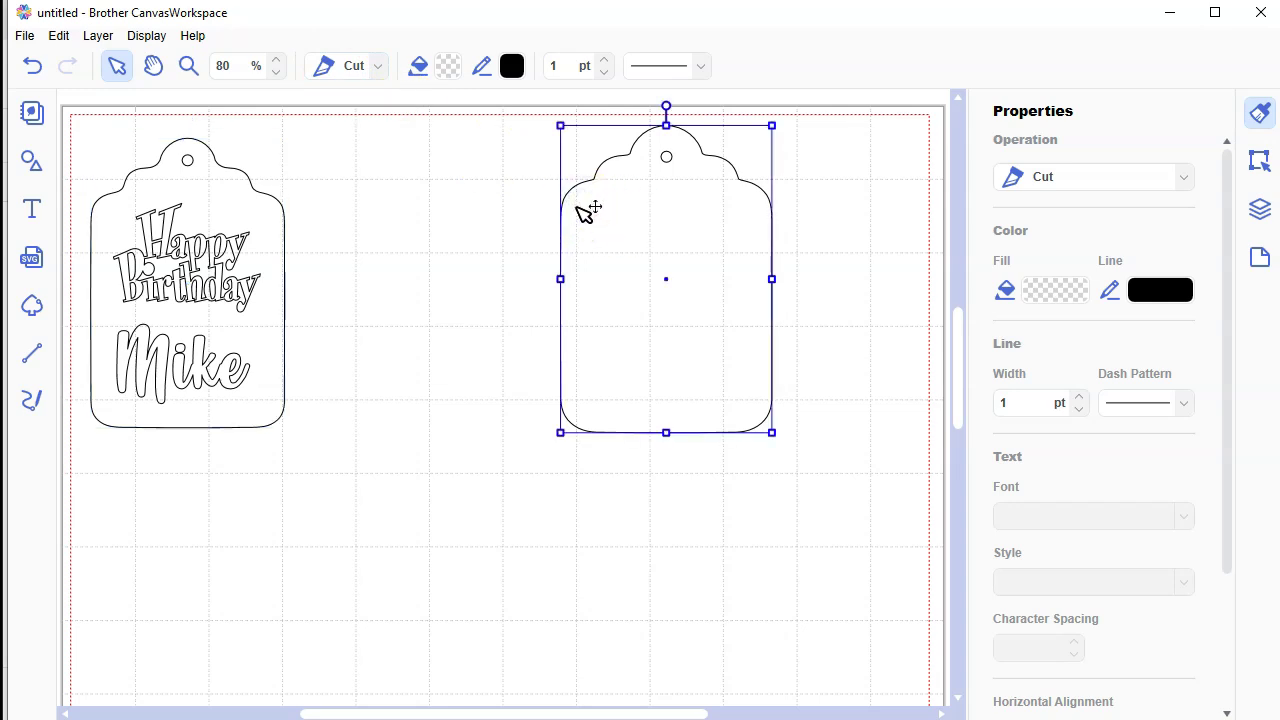
click(405, 305)
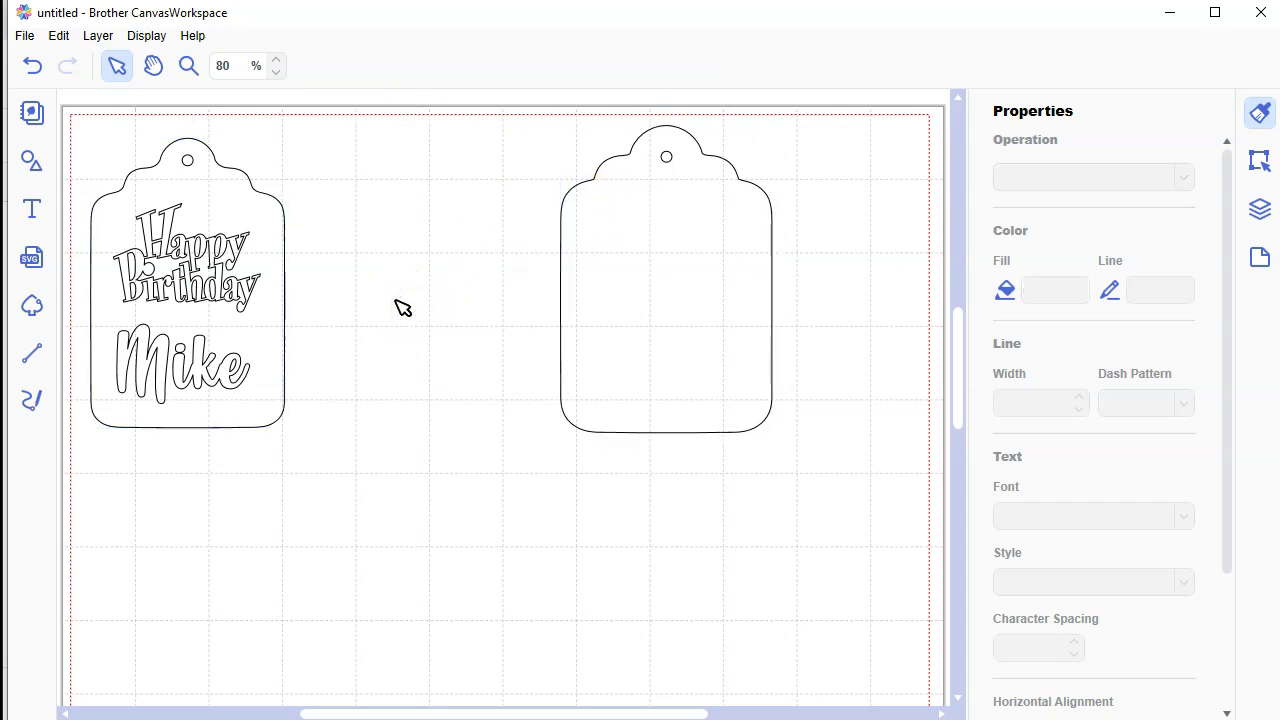
Step: Save the project as a CWPRJ file named Tag in the CanvasWorkspace folder under Documents
click(25, 38)
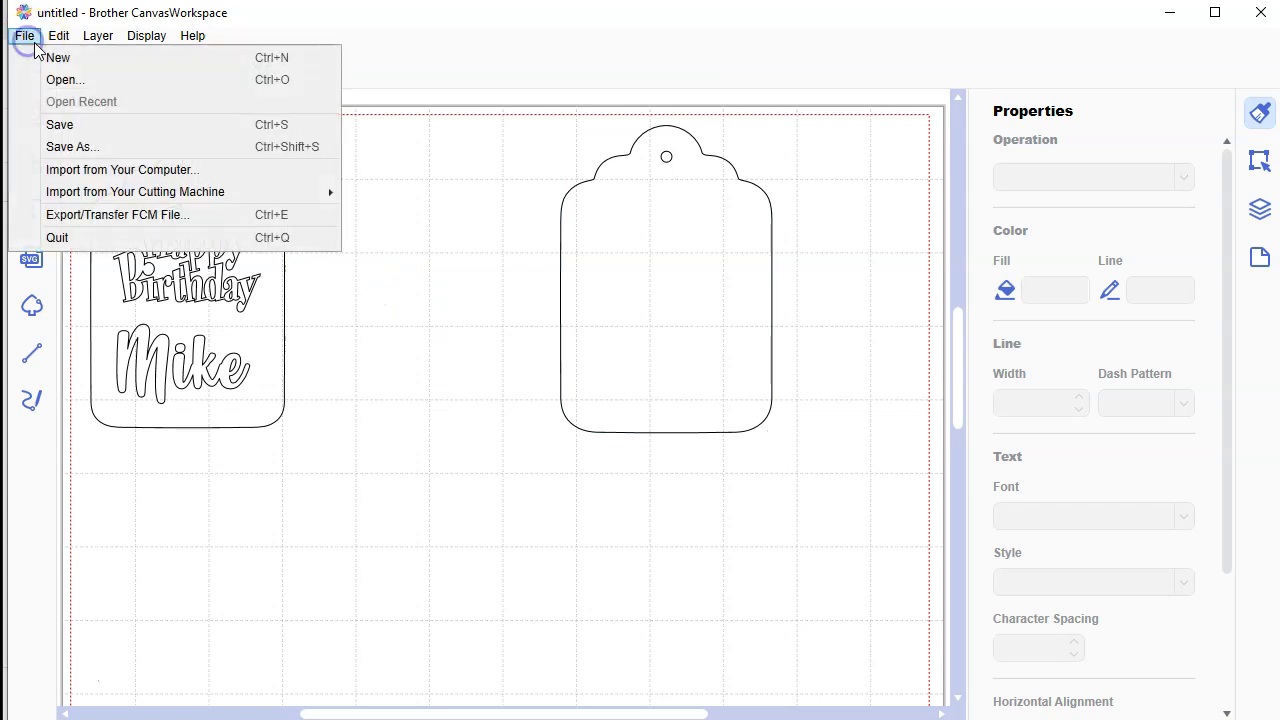
click(92, 152)
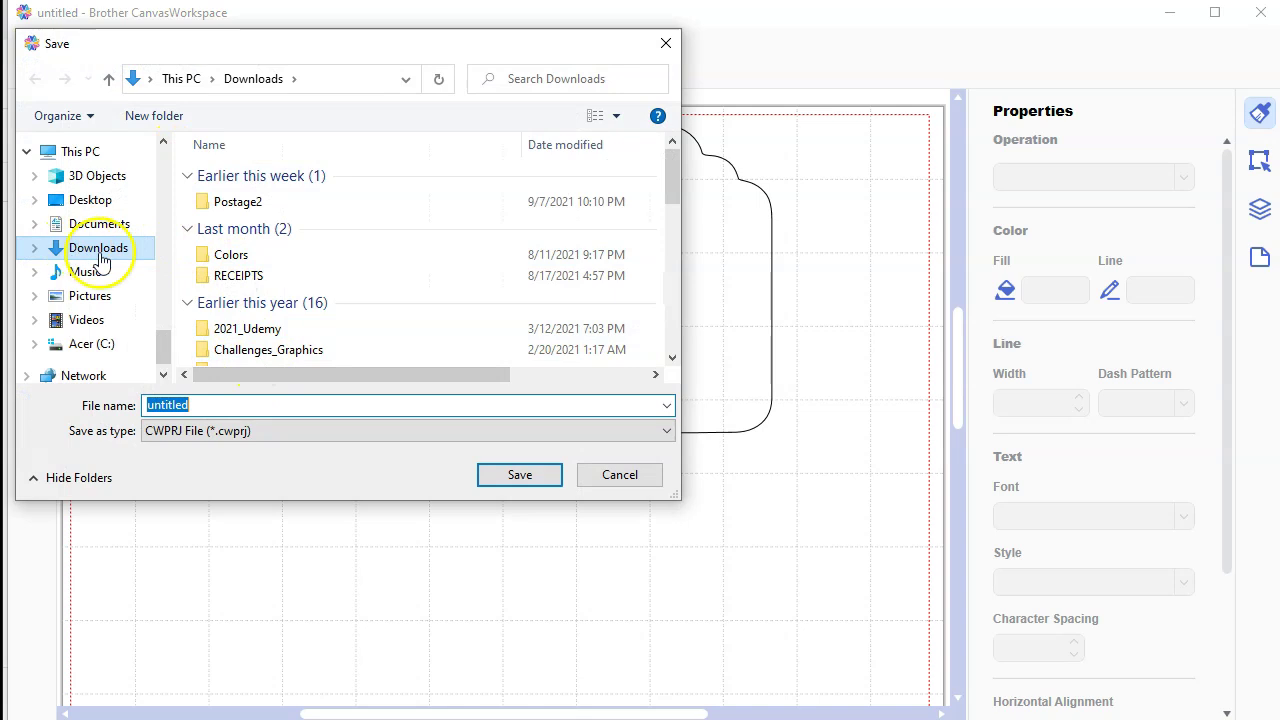
click(100, 224)
double_click(268, 215)
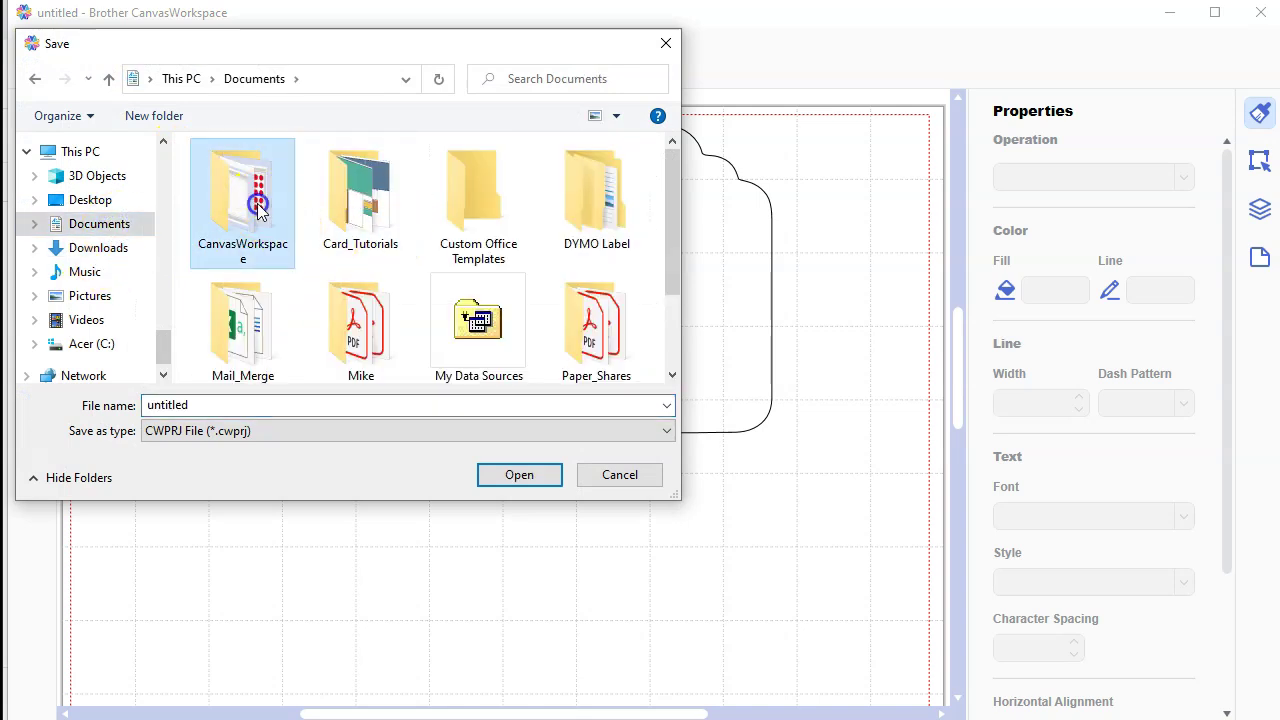
double_click(245, 404)
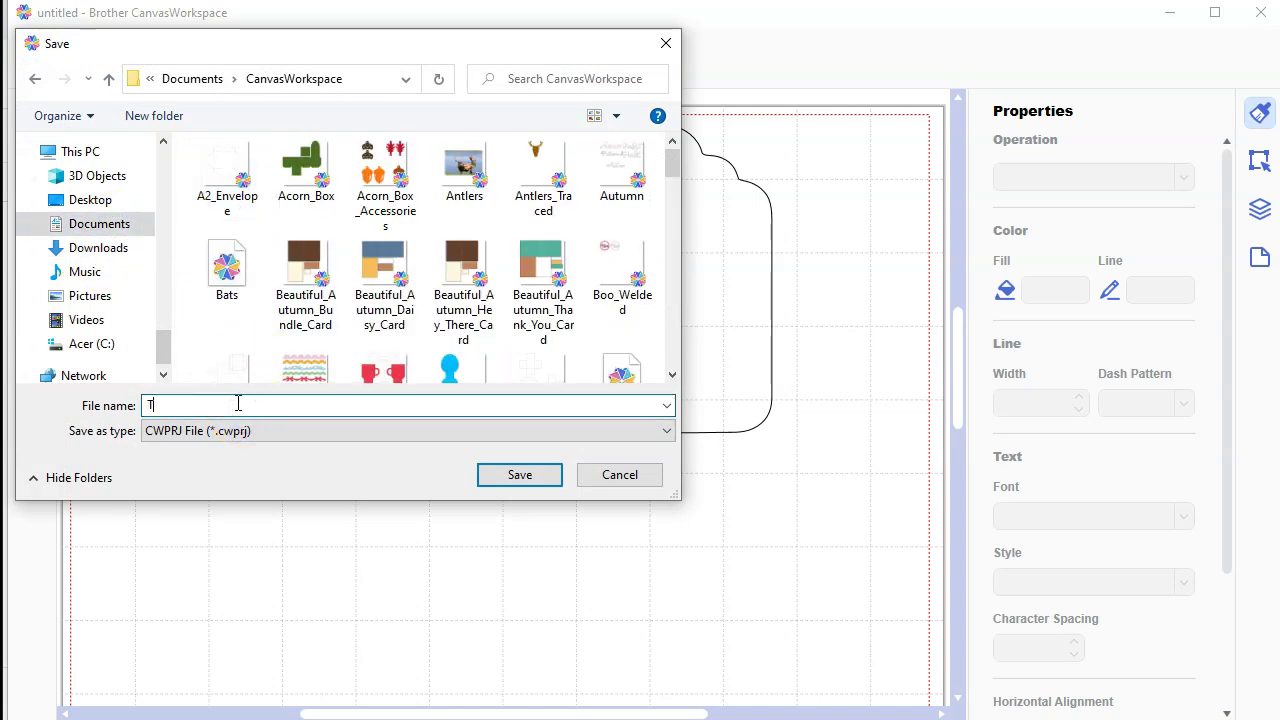
click(512, 474)
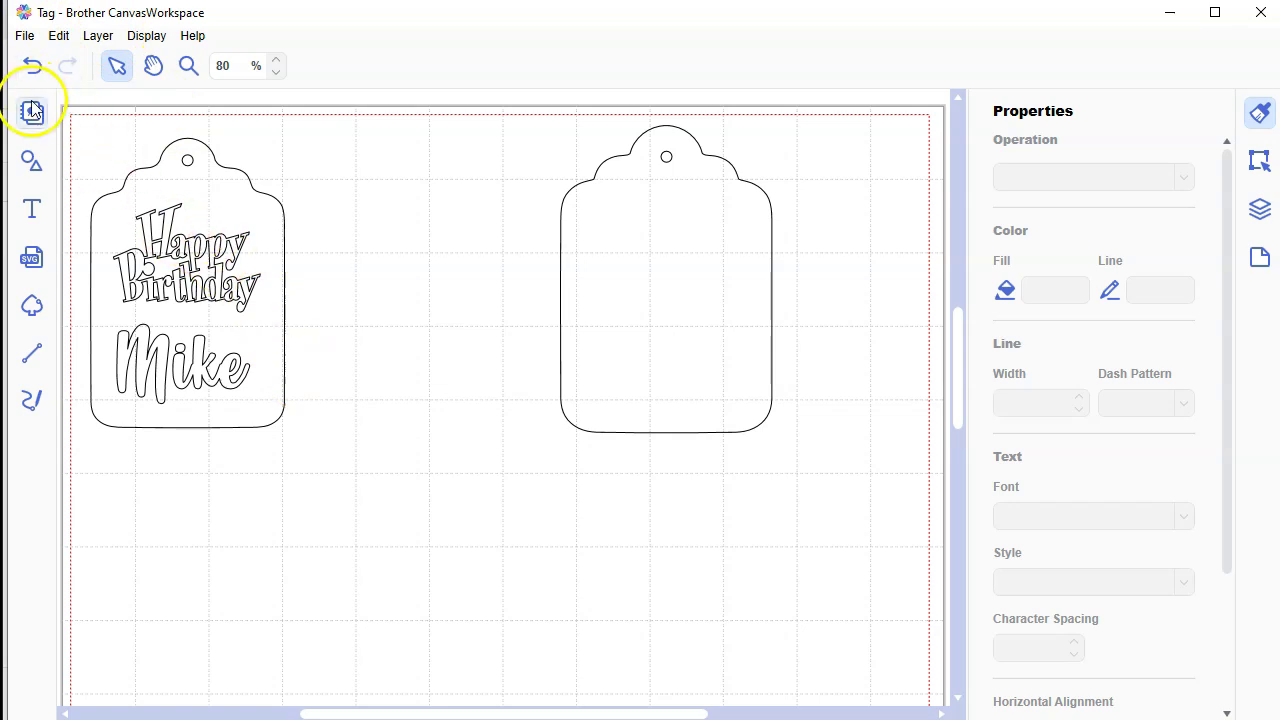
Step: Transfer the project's FCM file to the registered machine via the Internet and dismiss the confirmation
click(25, 38)
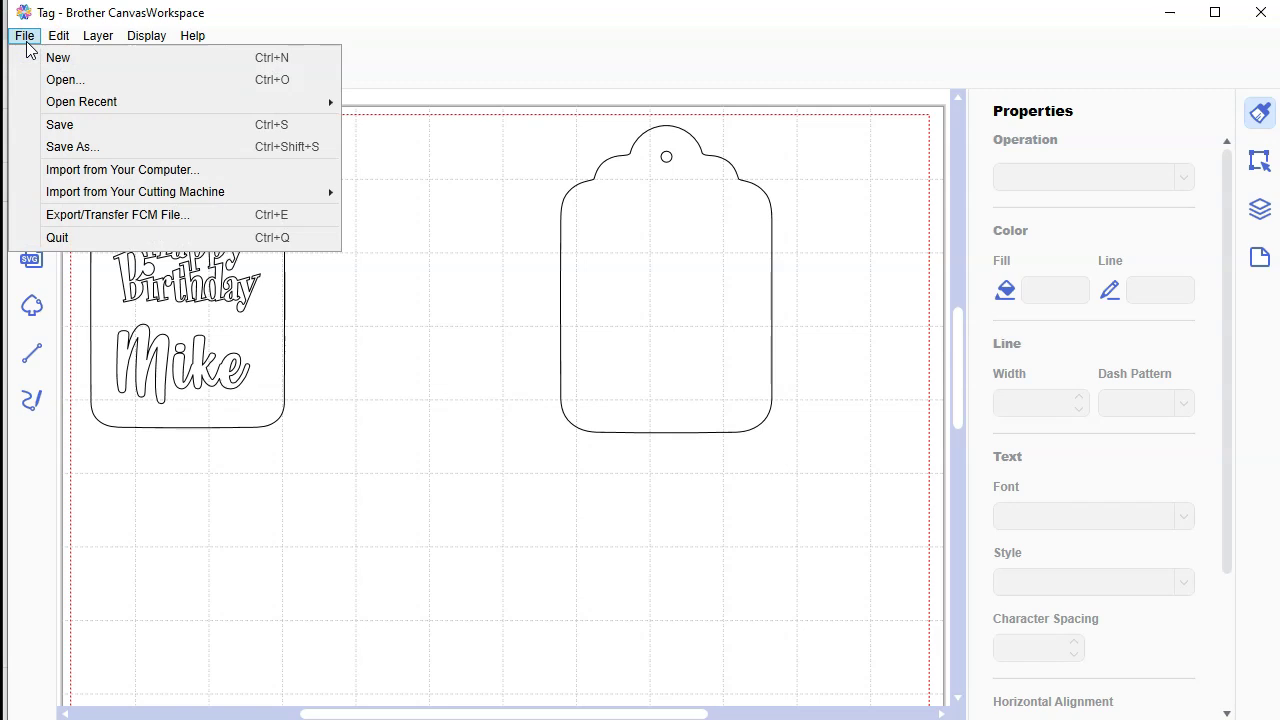
click(198, 226)
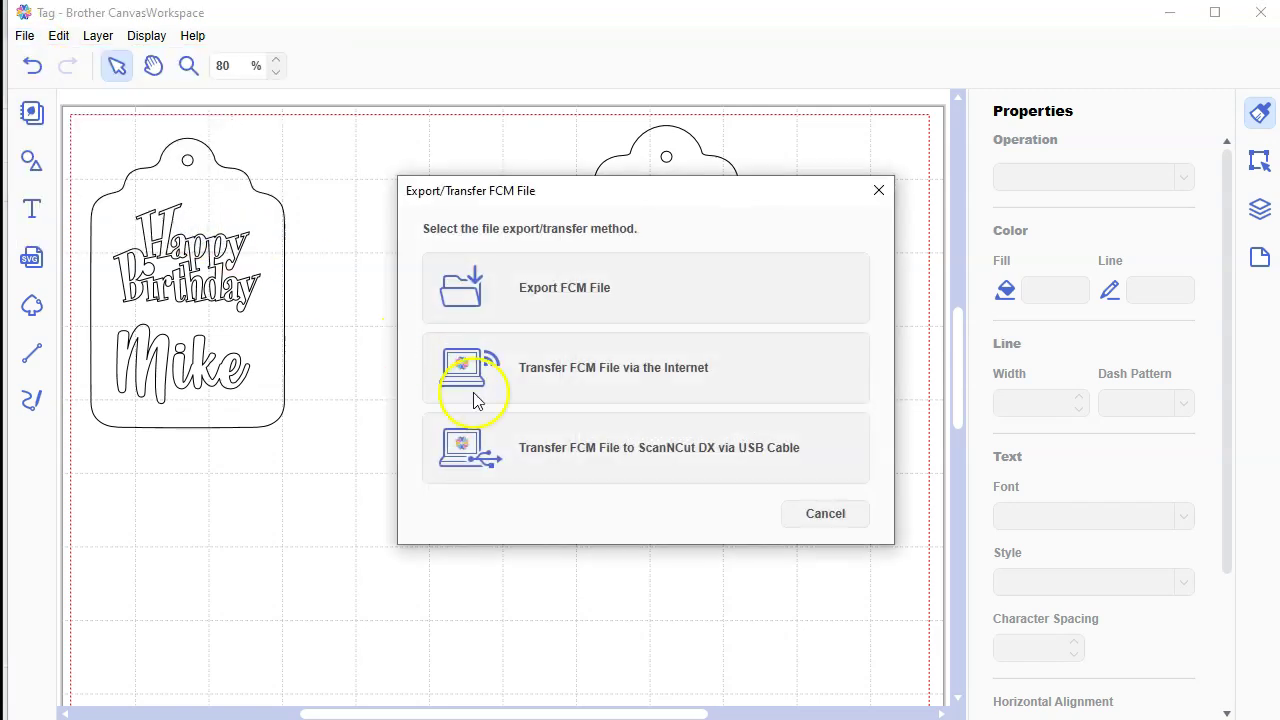
click(556, 376)
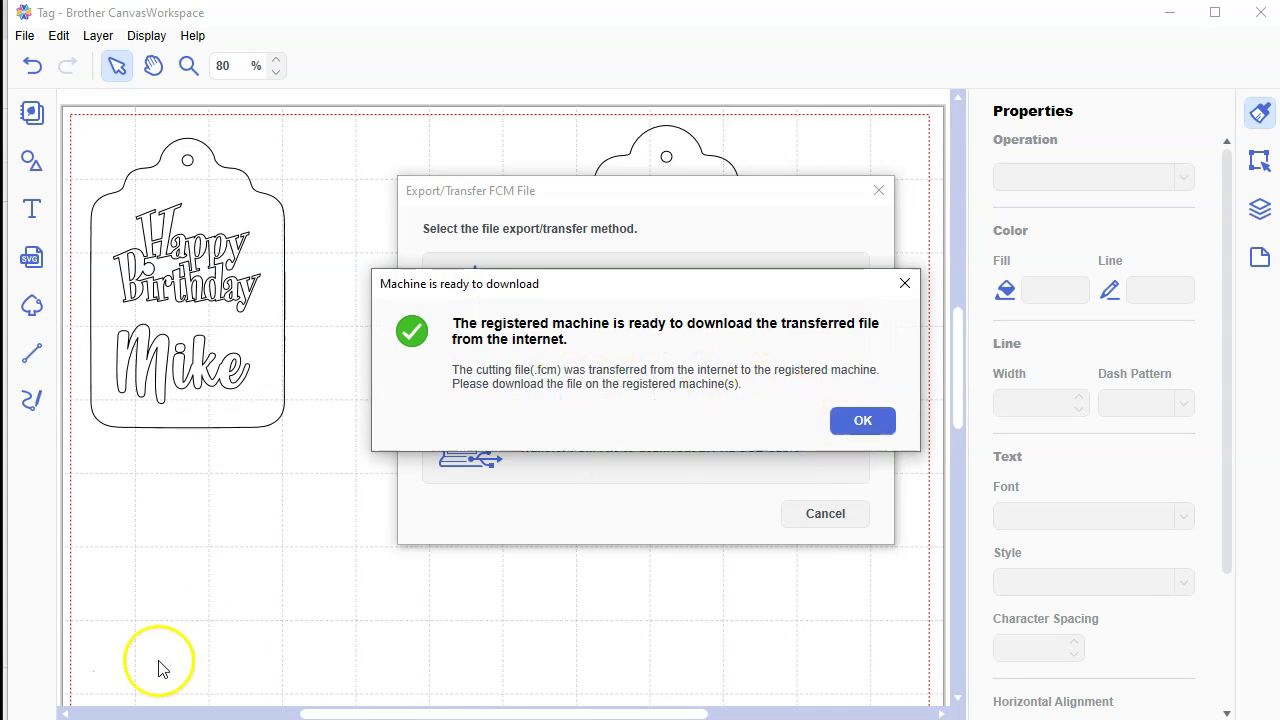
click(862, 421)
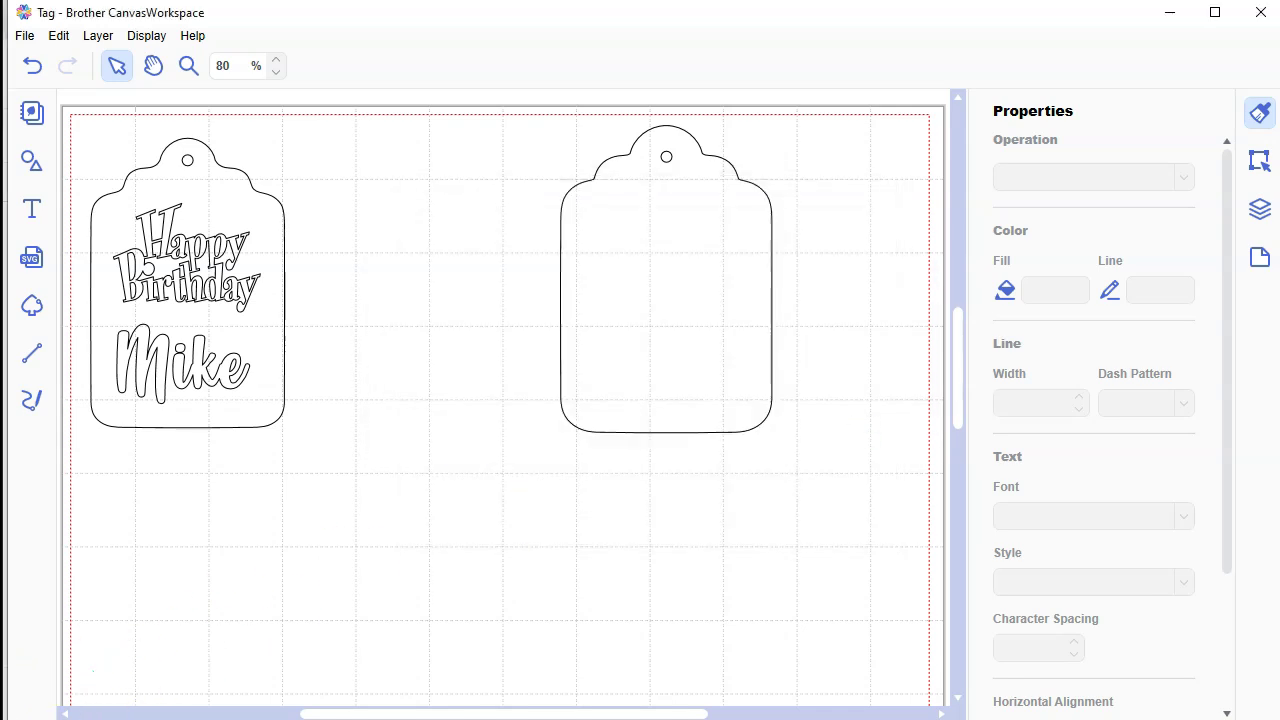